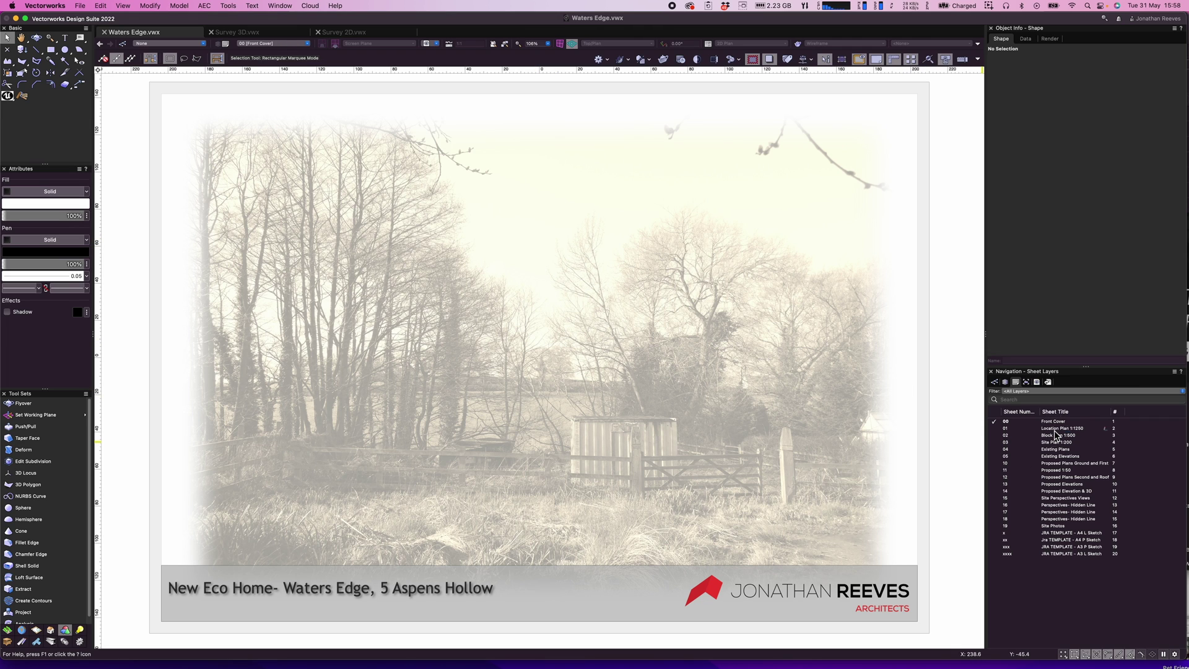
Step: View sheets 01 Location Plan 1:1250, 02 Block Plan 1:500 and 03 Site Plan 1:200, then activate the Survey layer
double_click(1054, 429)
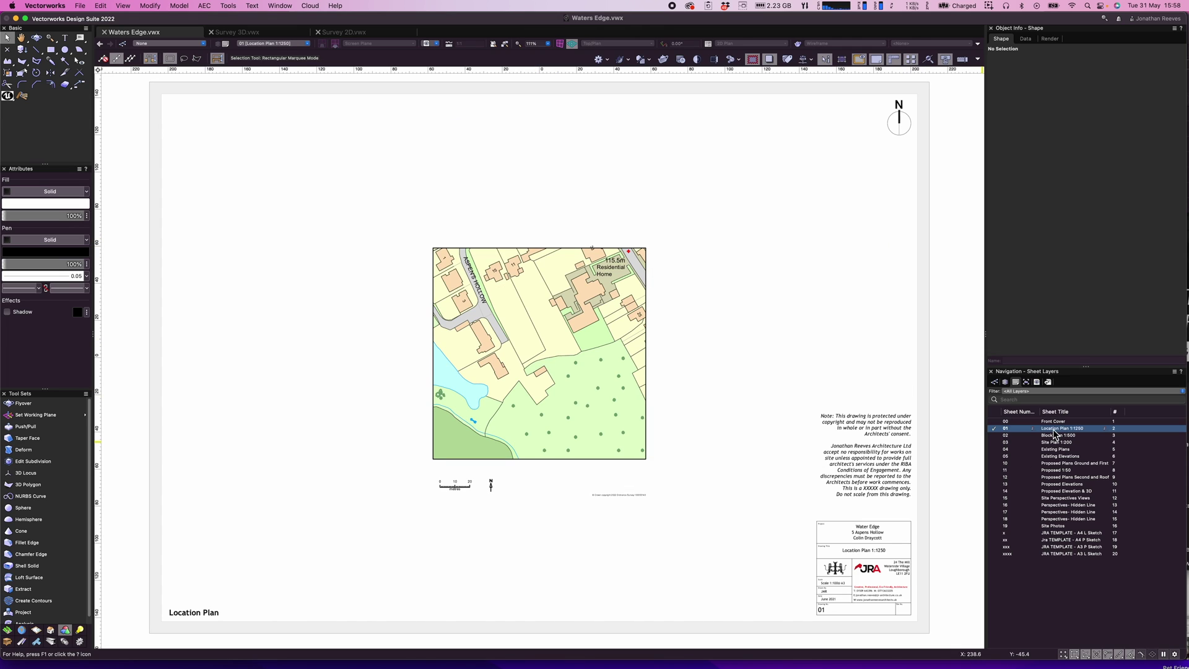
double_click(1049, 436)
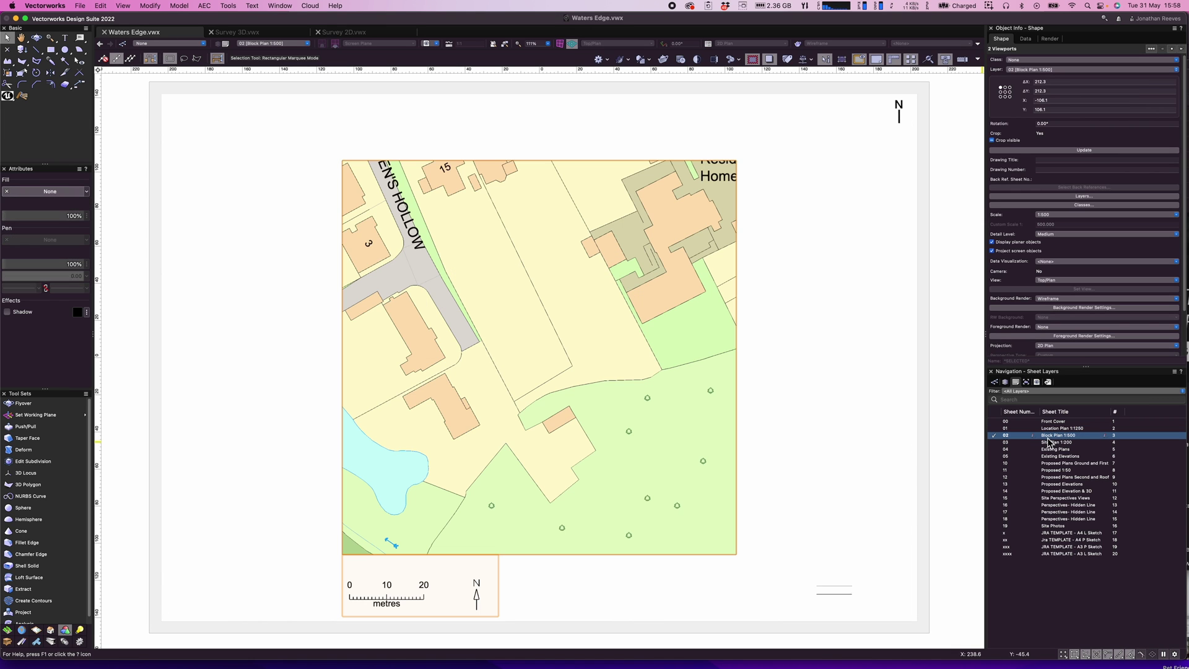
double_click(1046, 443)
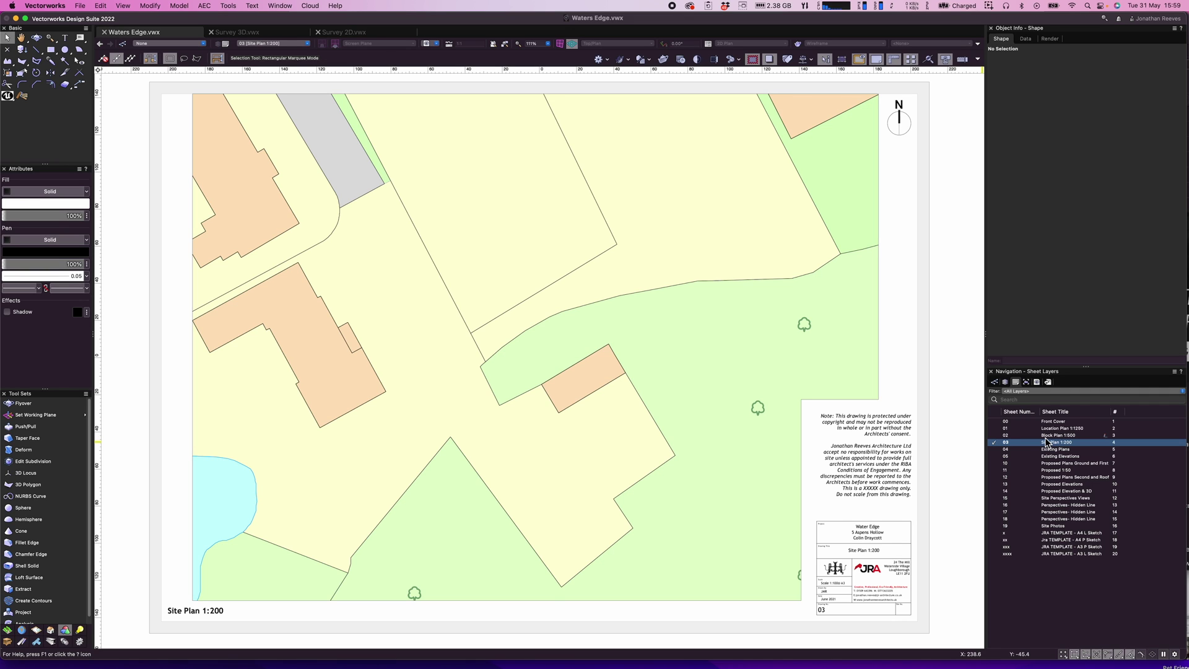
click(1005, 382)
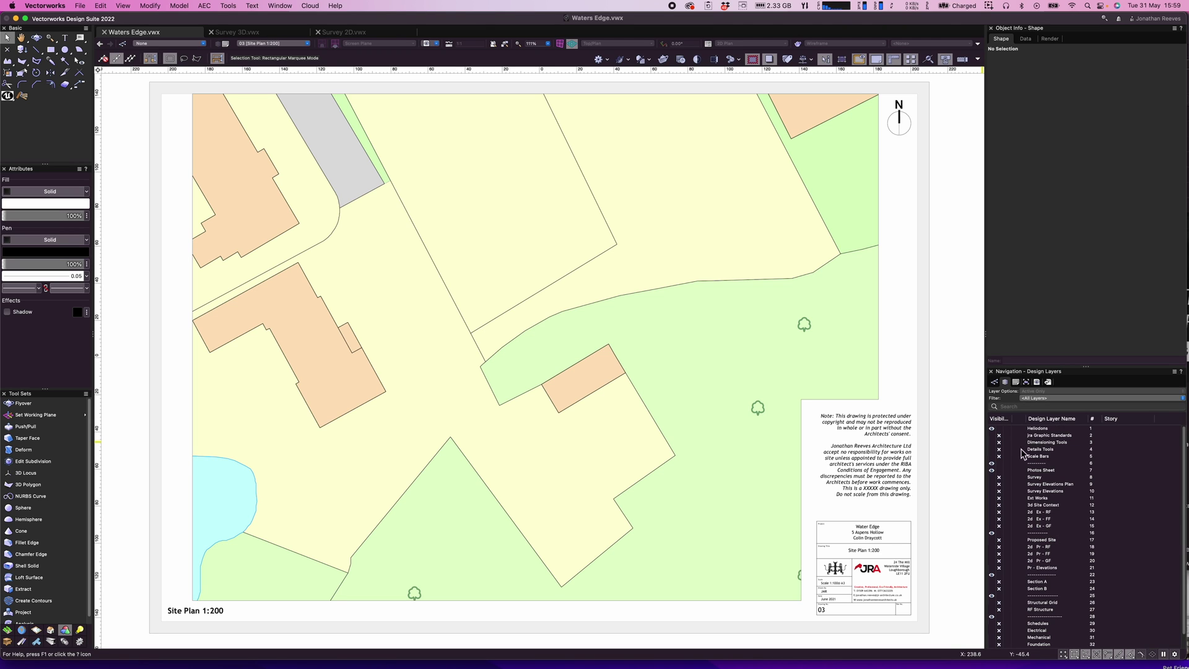
click(1023, 478)
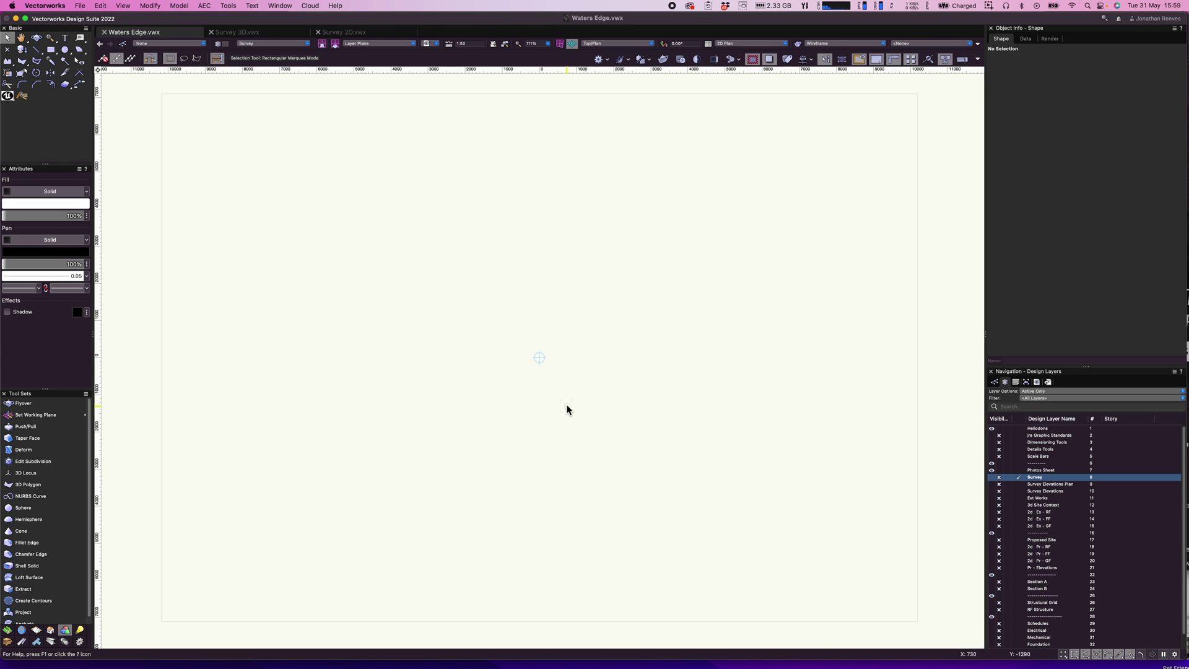
Step: In Survey 2D.vwx, expand the Survey class group to list its FS_ subclasses
click(354, 35)
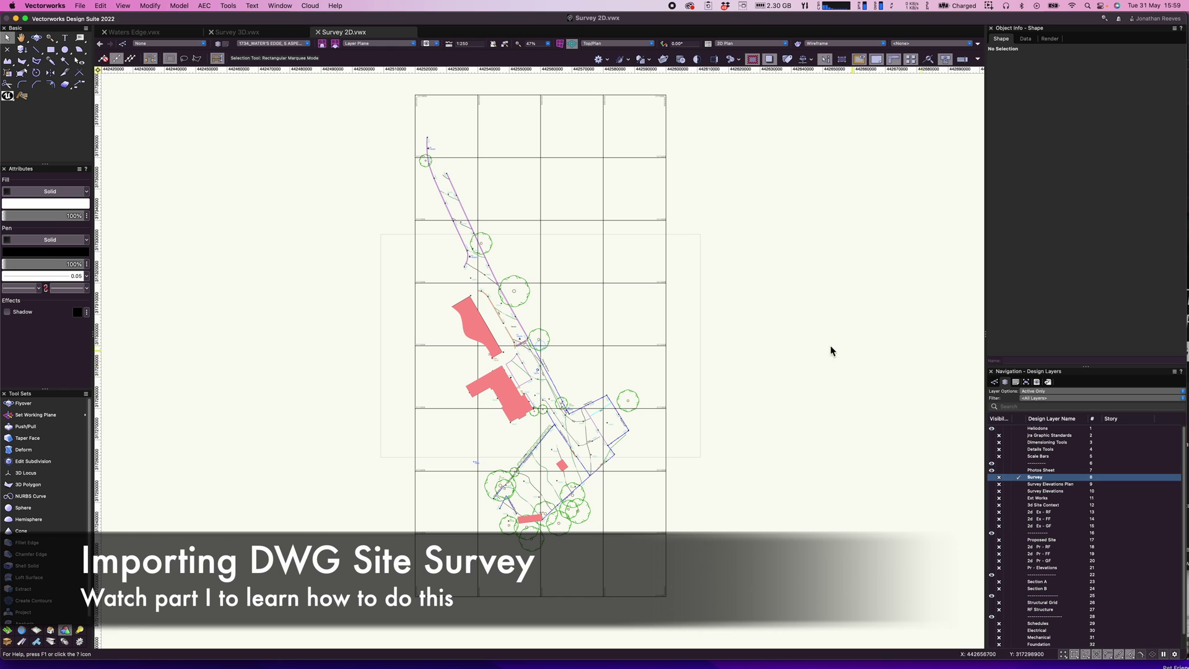
click(229, 6)
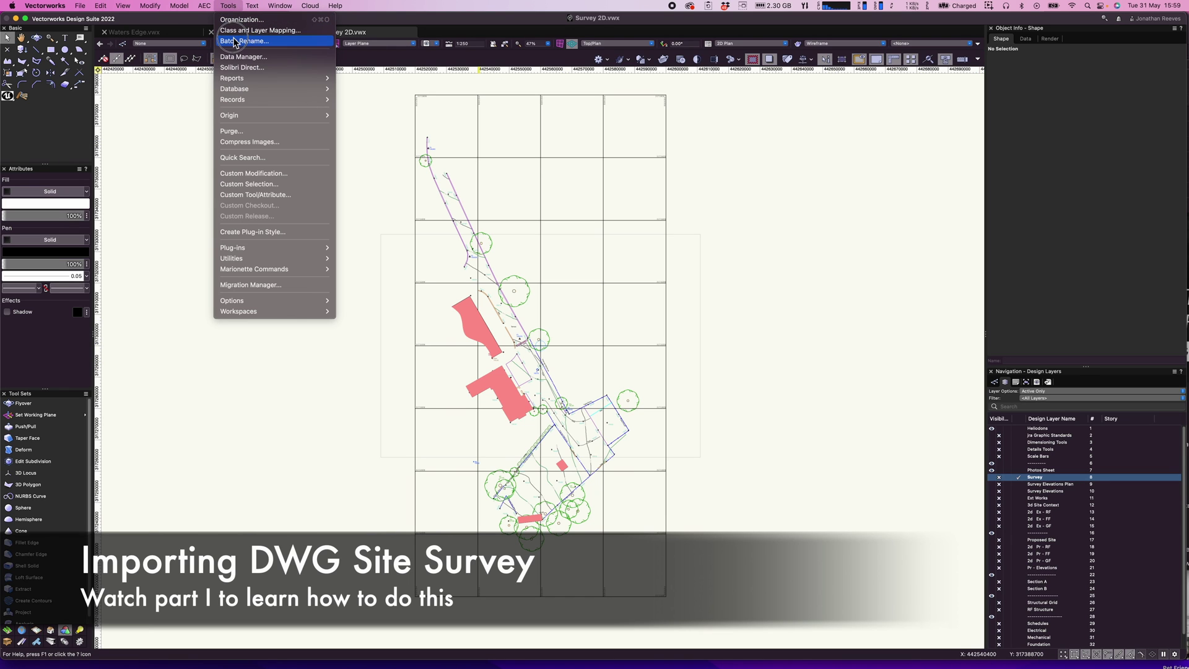
click(1013, 396)
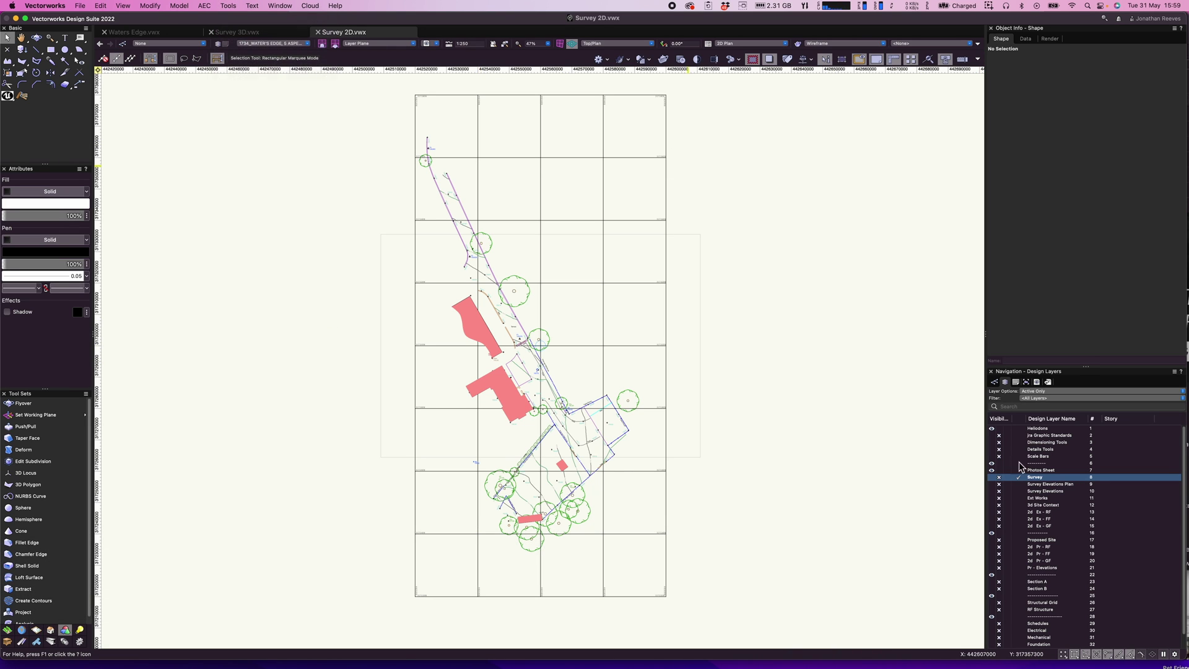
click(995, 382)
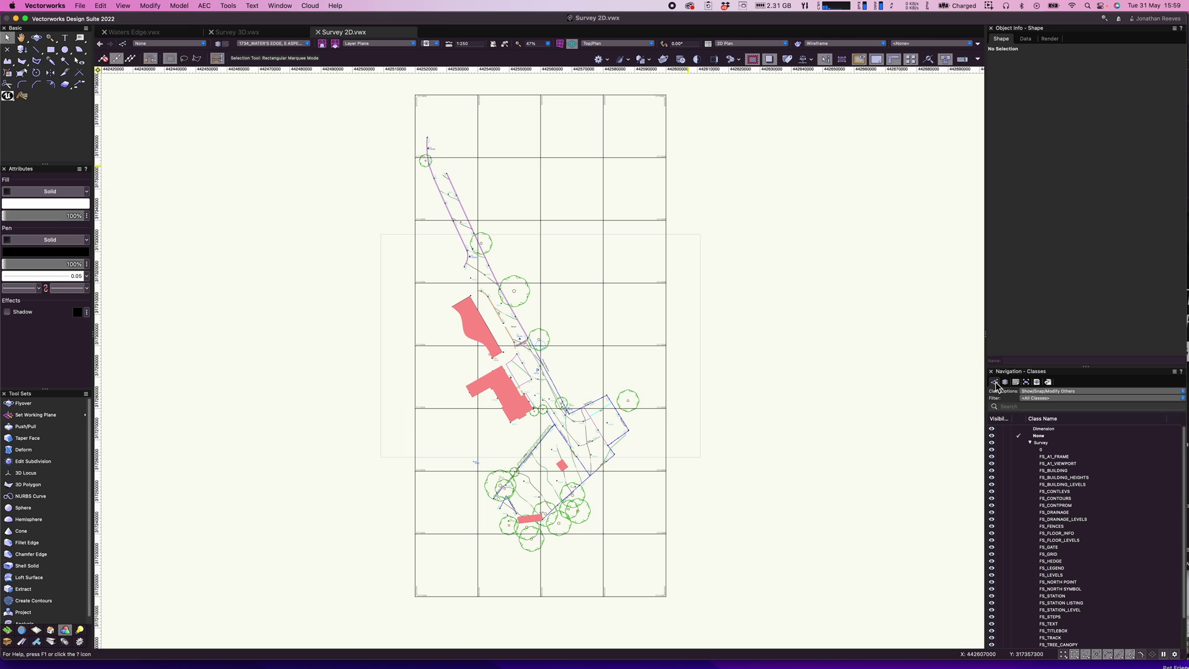
click(1030, 443)
click(1030, 443)
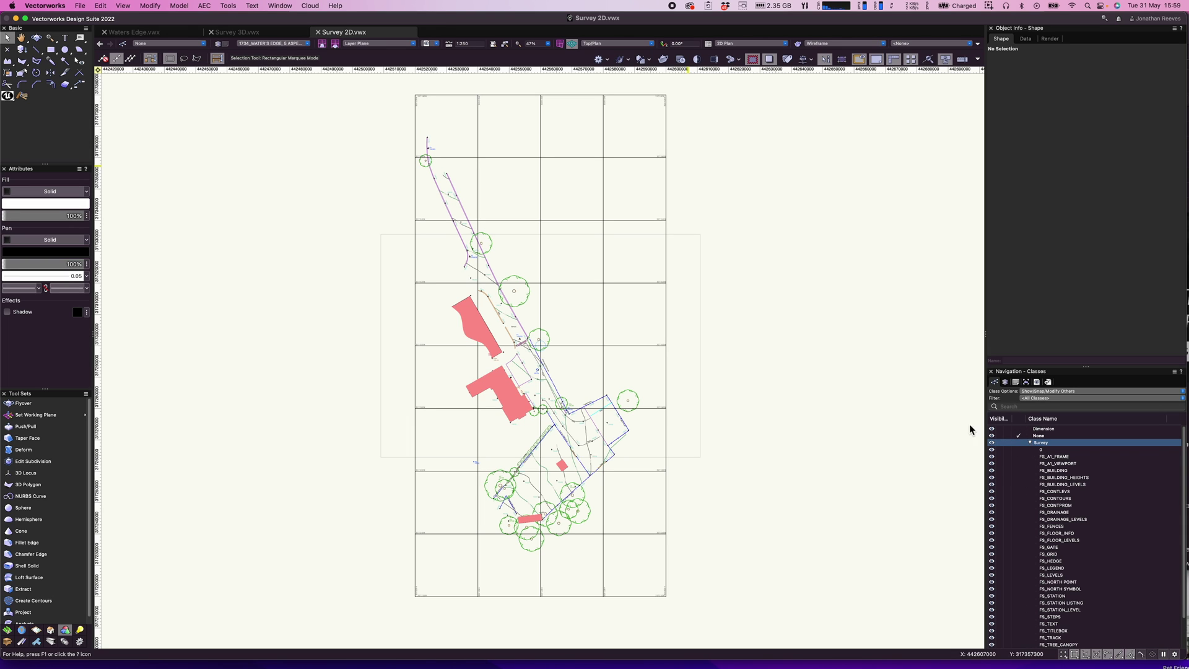
click(234, 6)
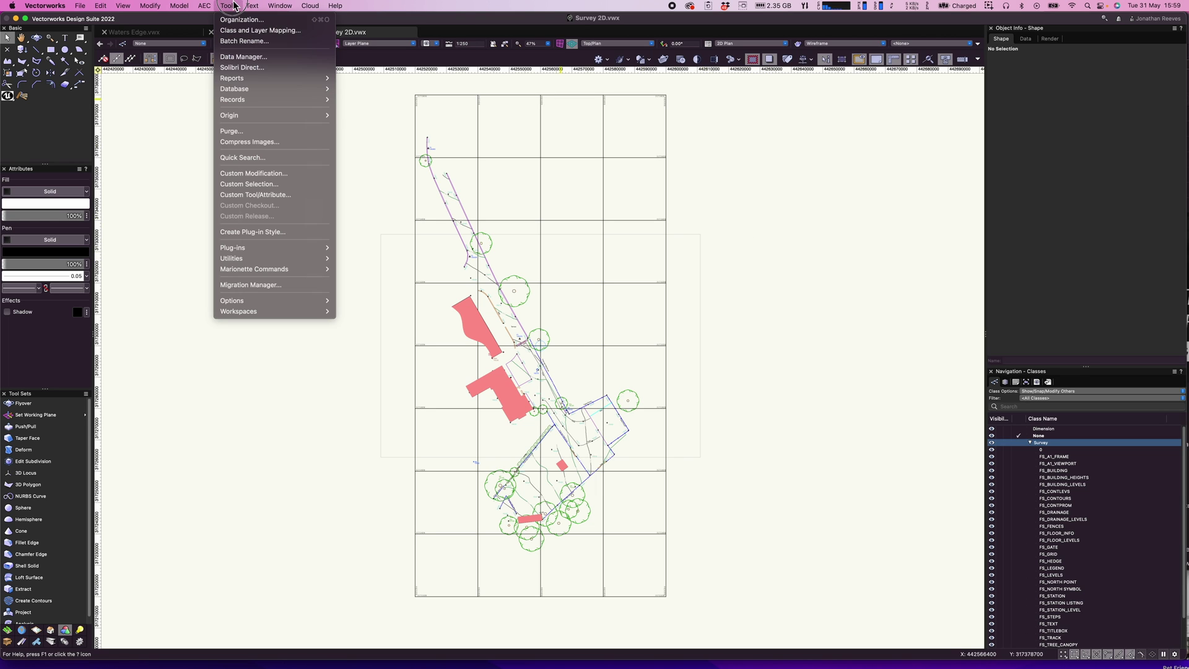
click(237, 42)
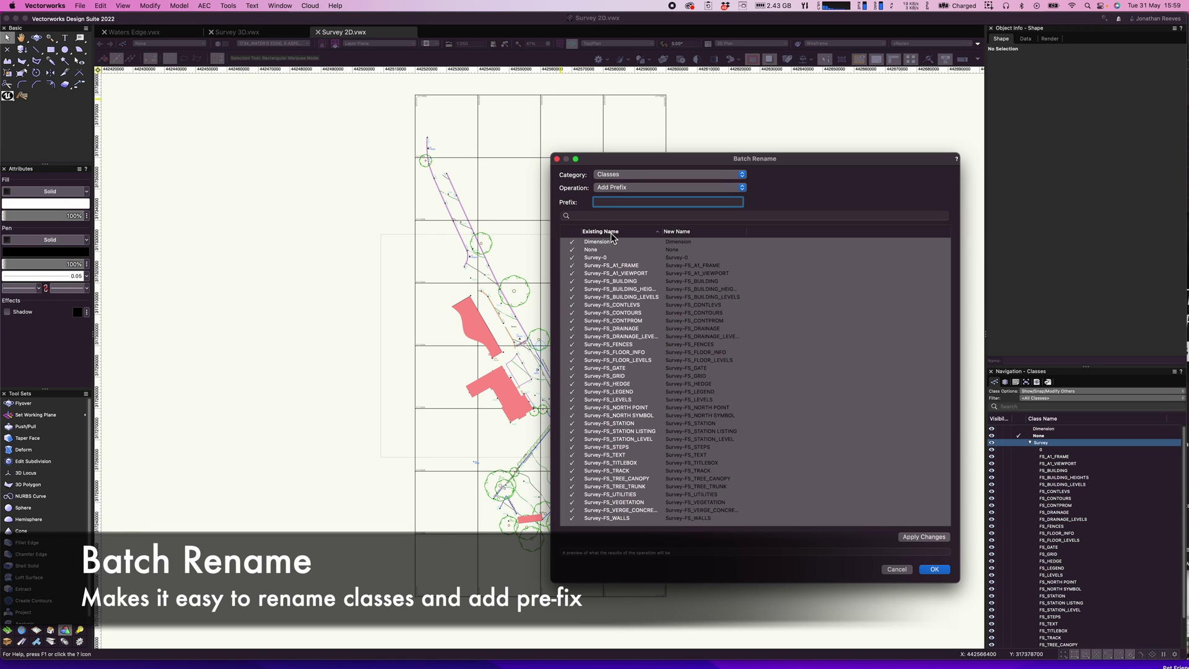
click(607, 200)
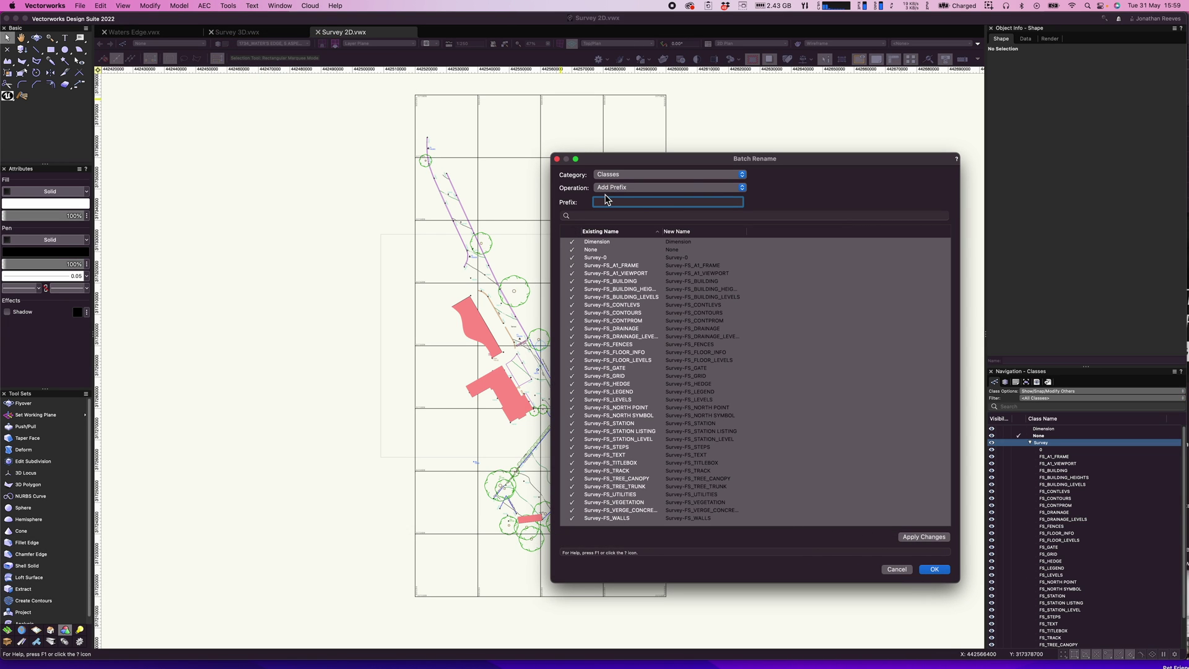
text(S)
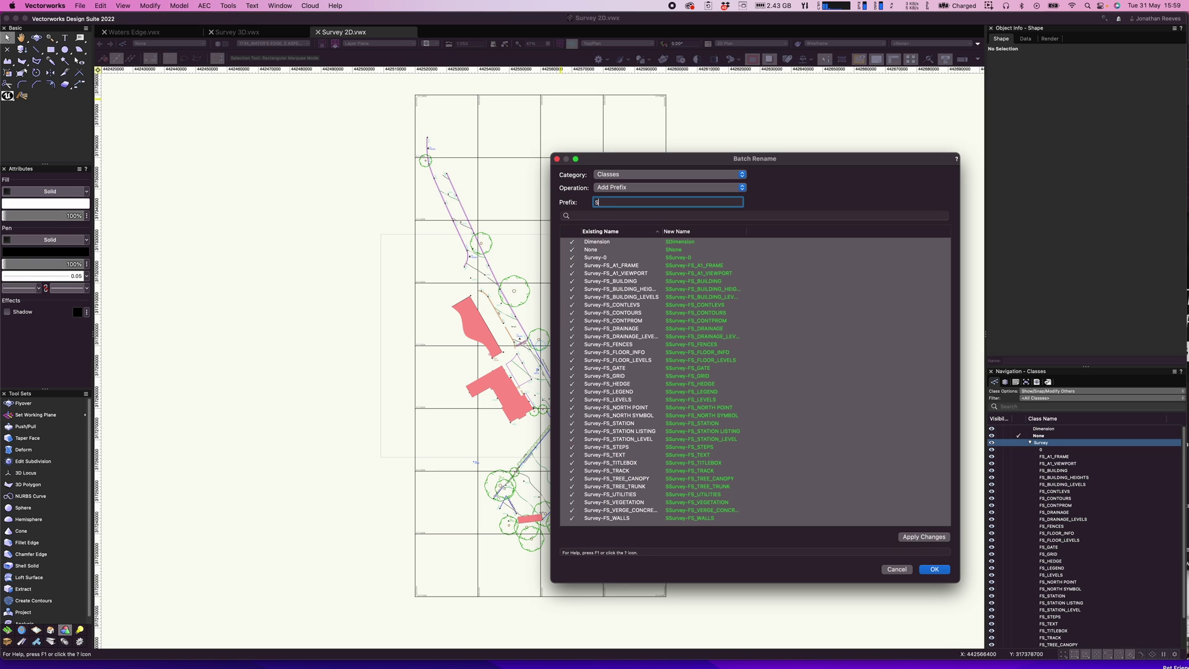
text(ite-)
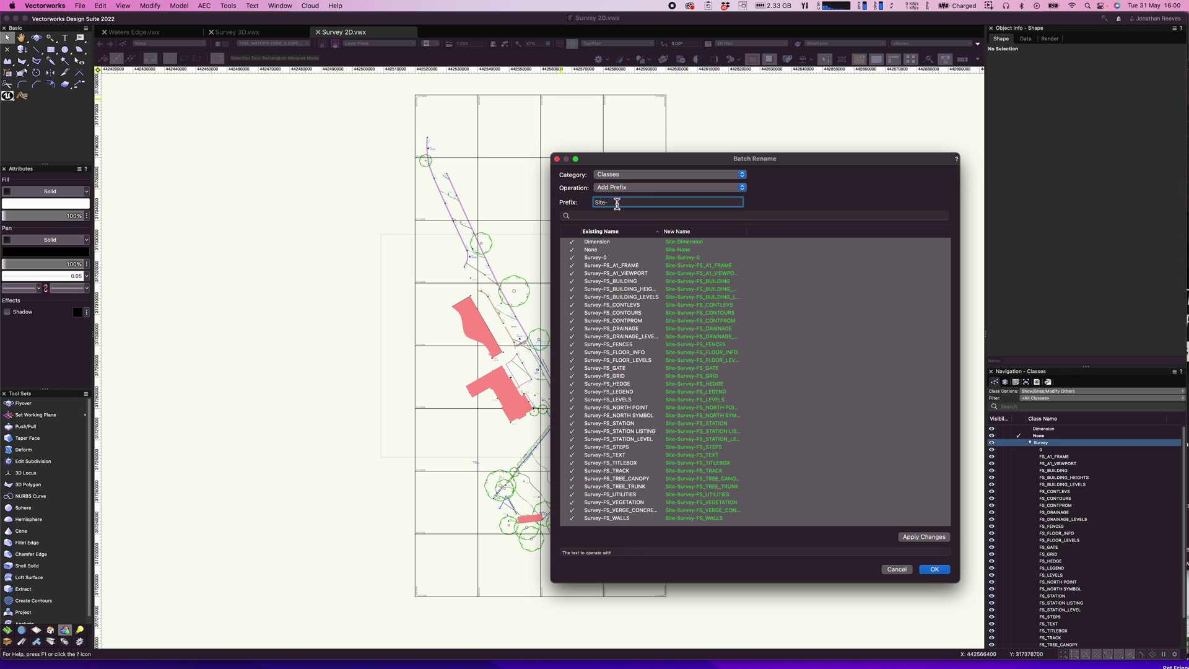
key(super+a)
key(BackSpace)
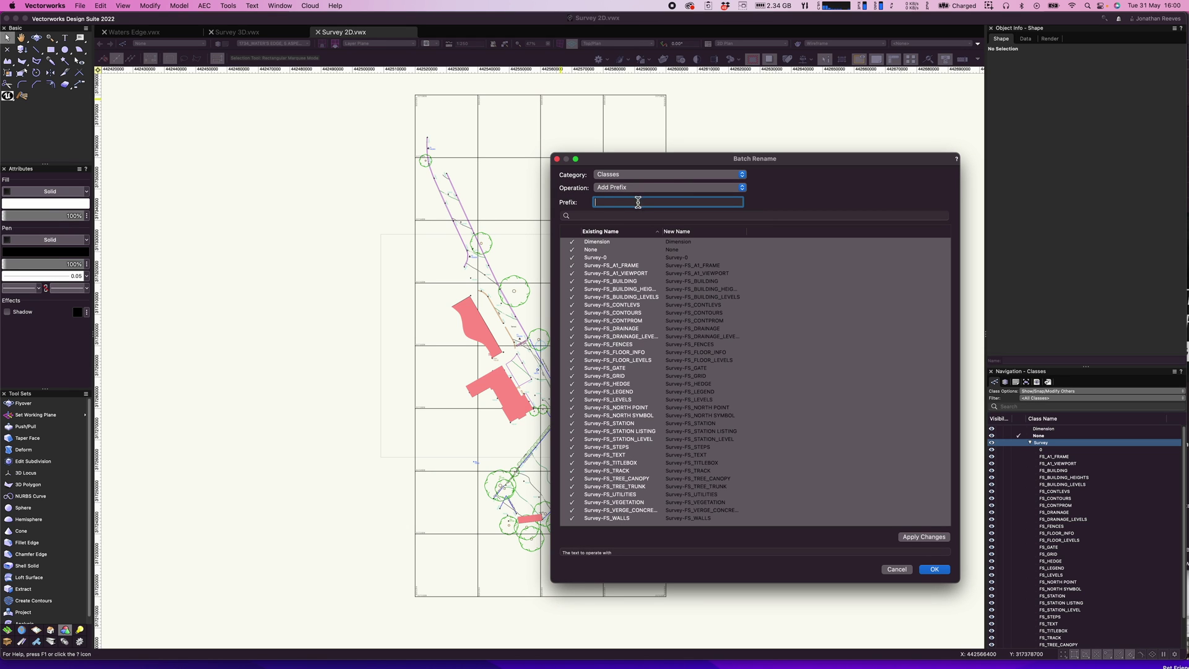
click(628, 177)
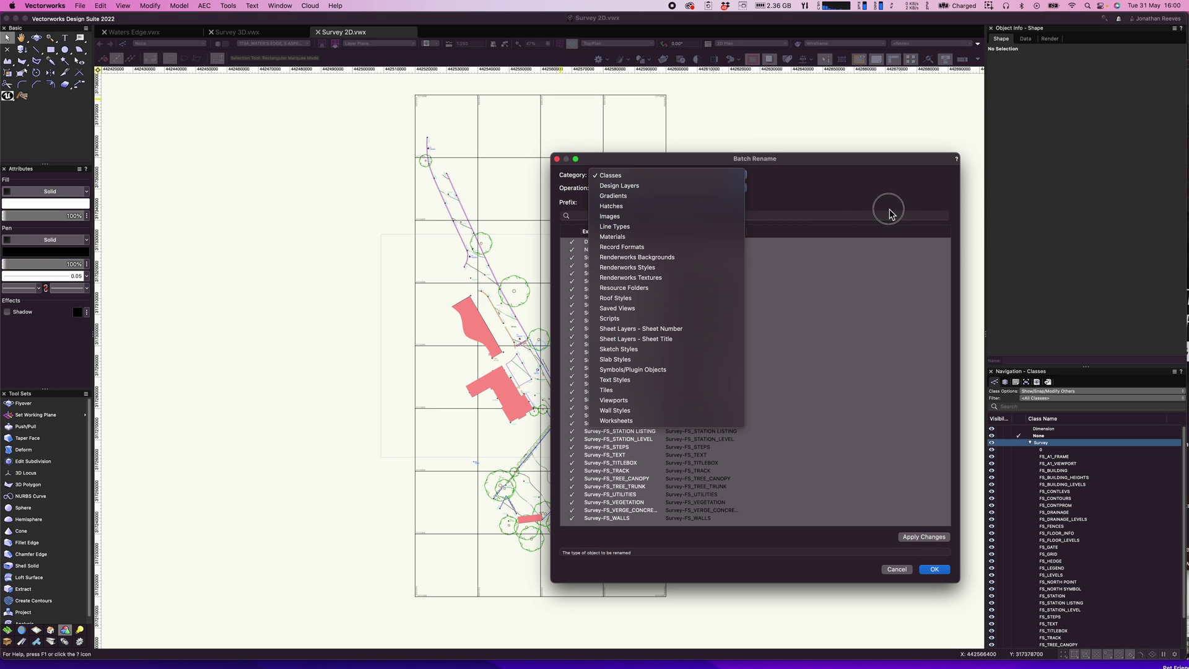
click(802, 189)
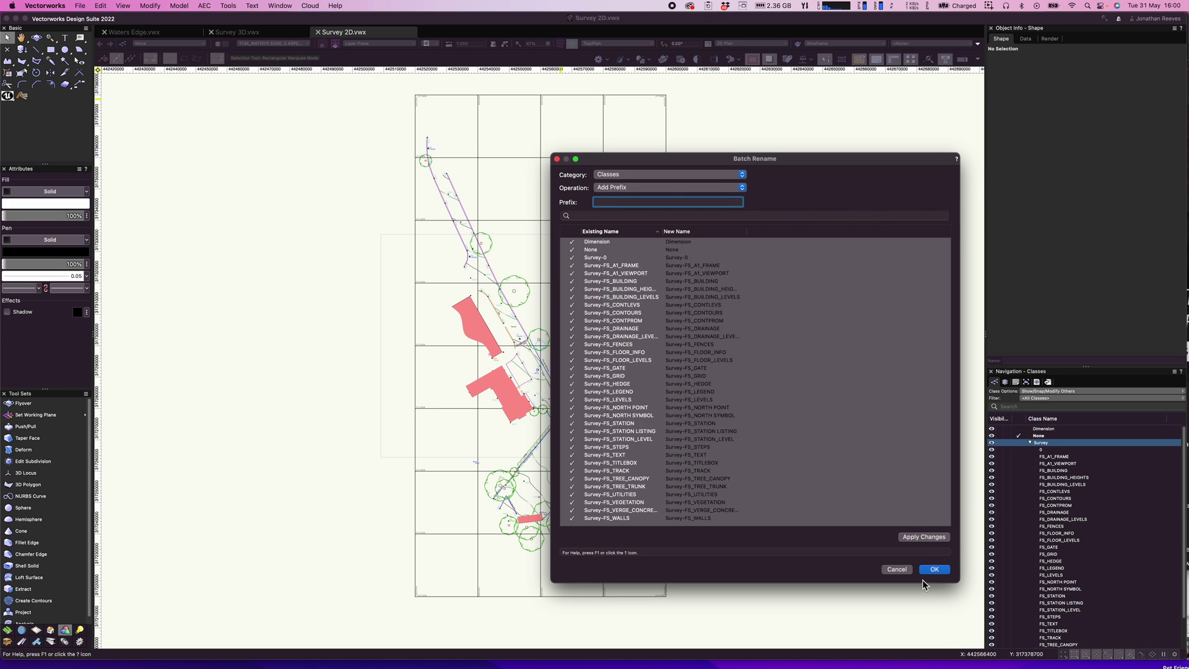
click(897, 569)
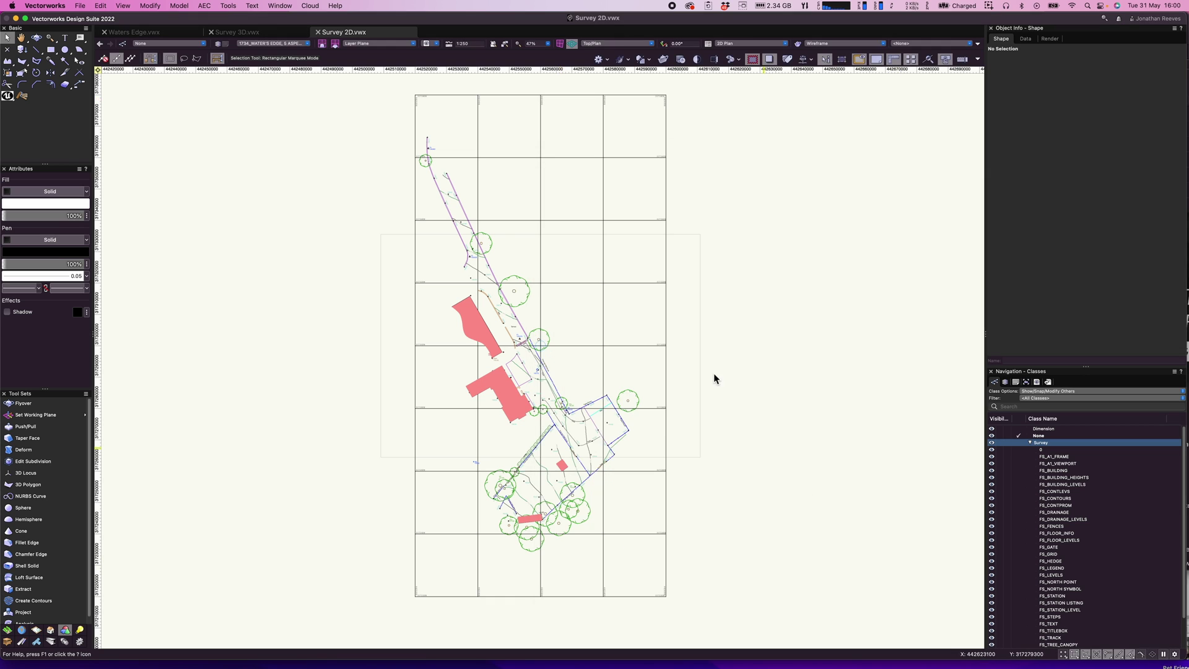
key(c)
drag(529, 420, 590, 485)
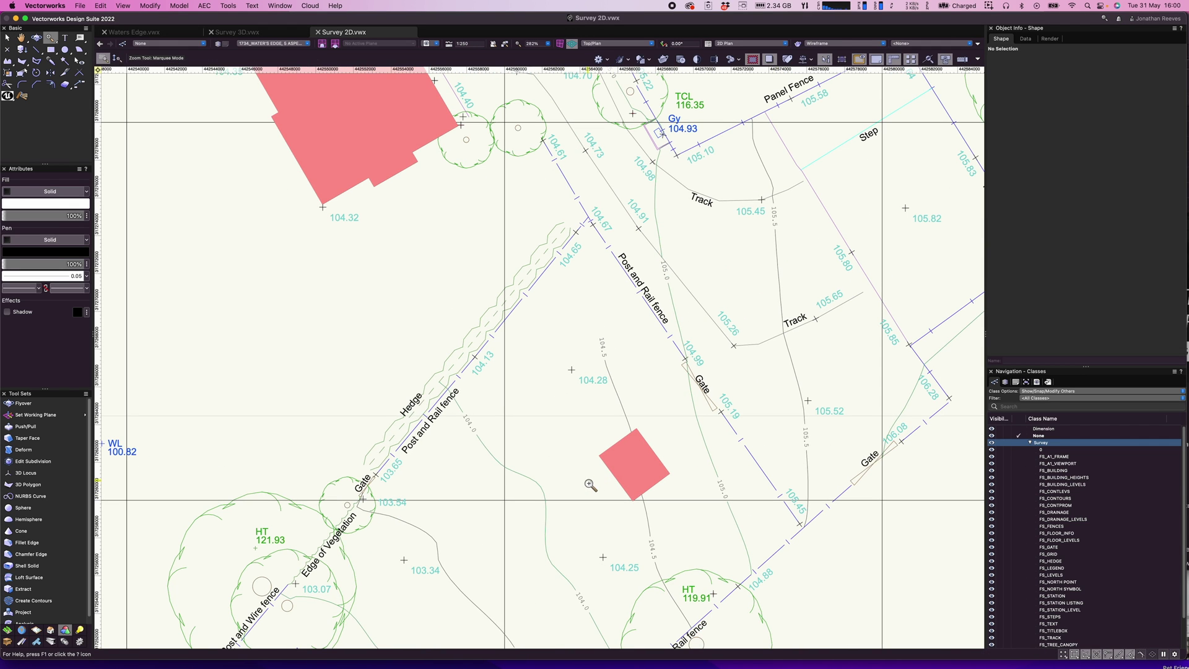
key(x)
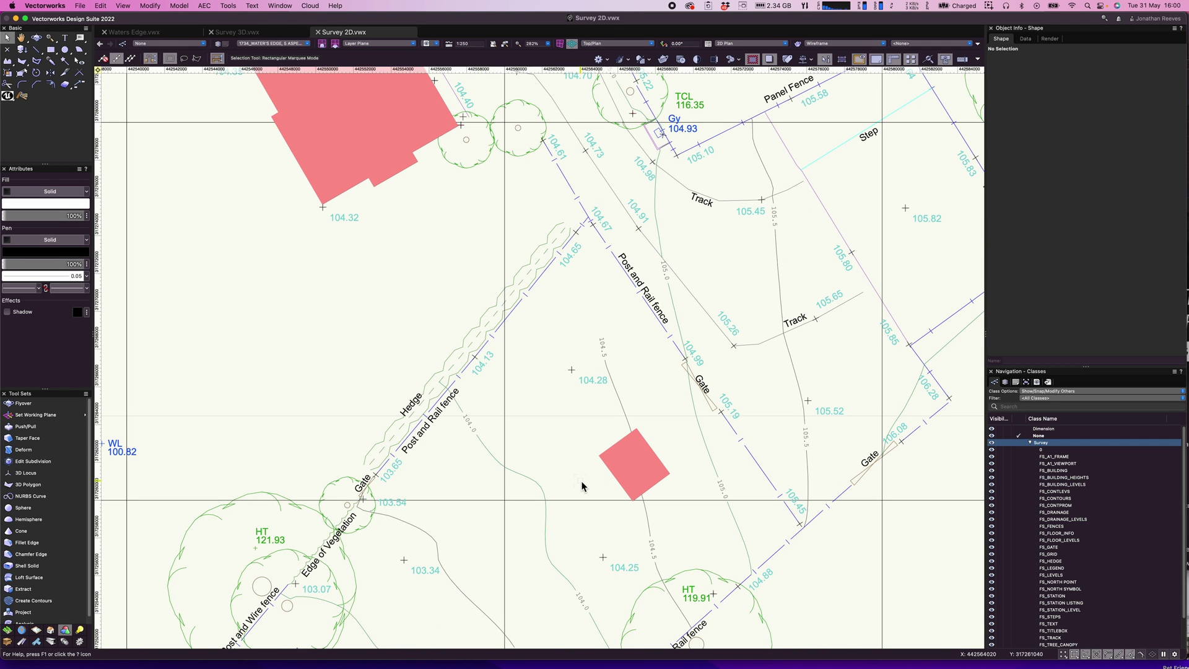
click(80, 61)
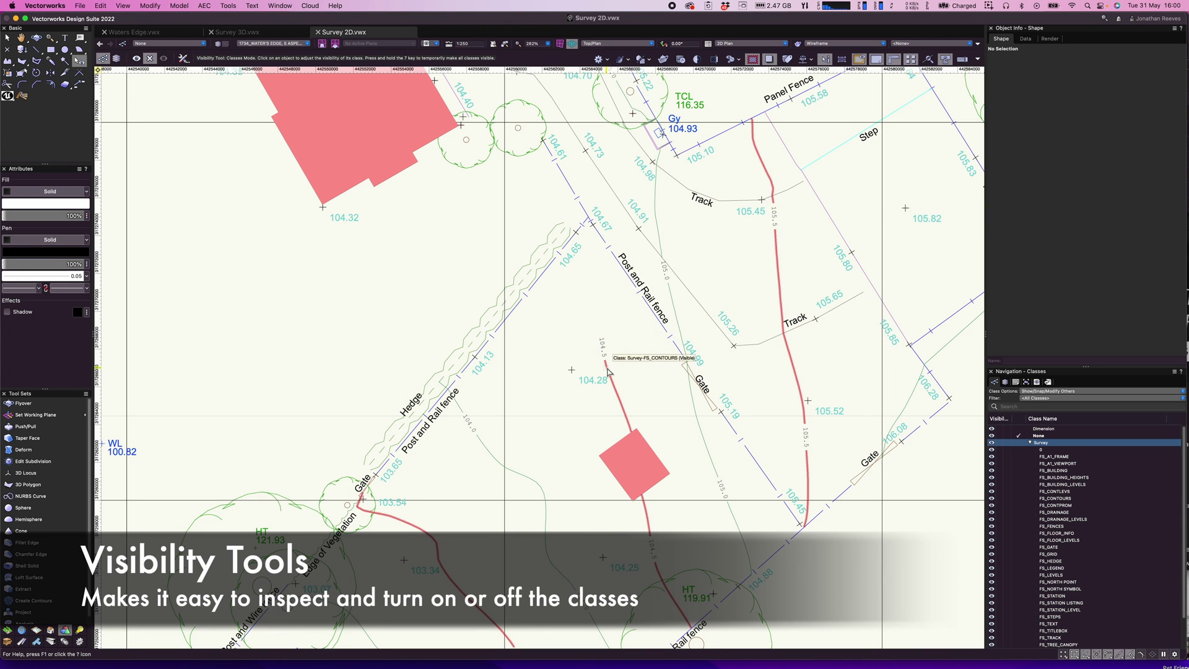
scroll(608, 371, down, 10)
scroll(606, 368, up, 6)
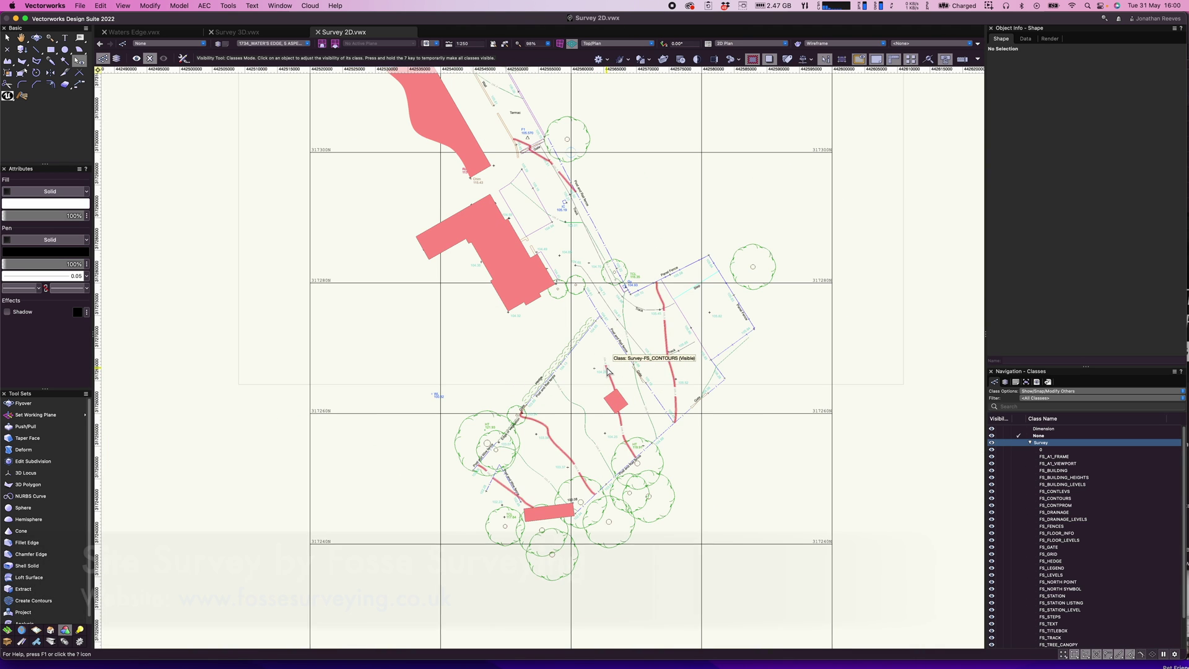
scroll(606, 368, up, 3)
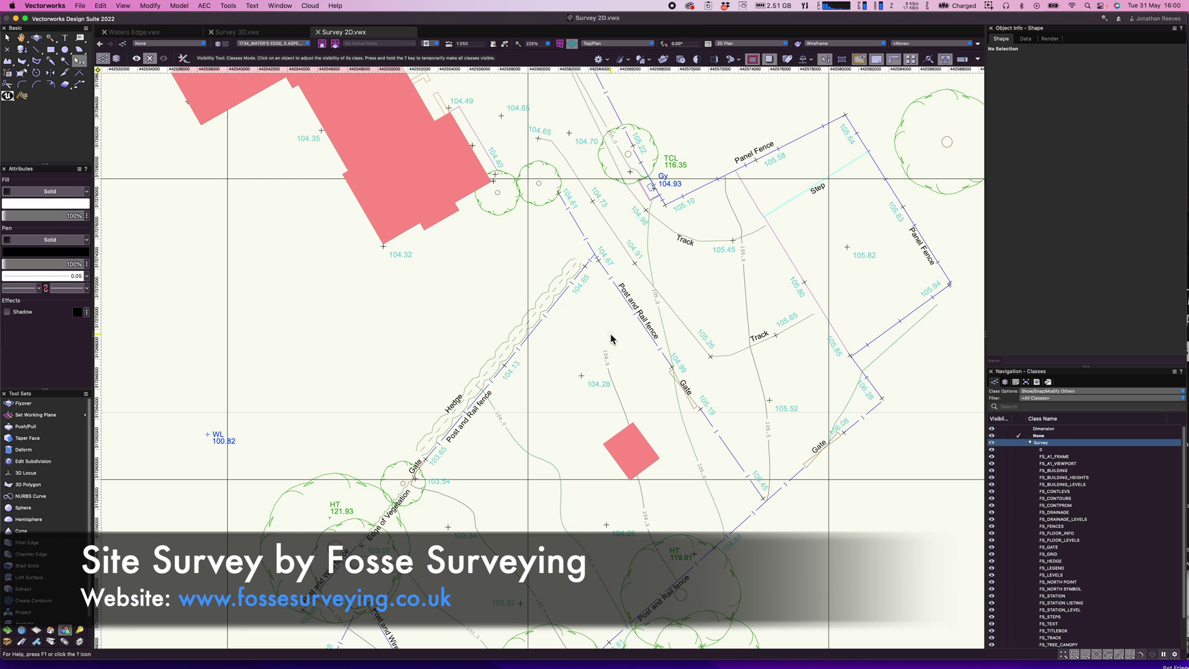
scroll(613, 337, down, 5)
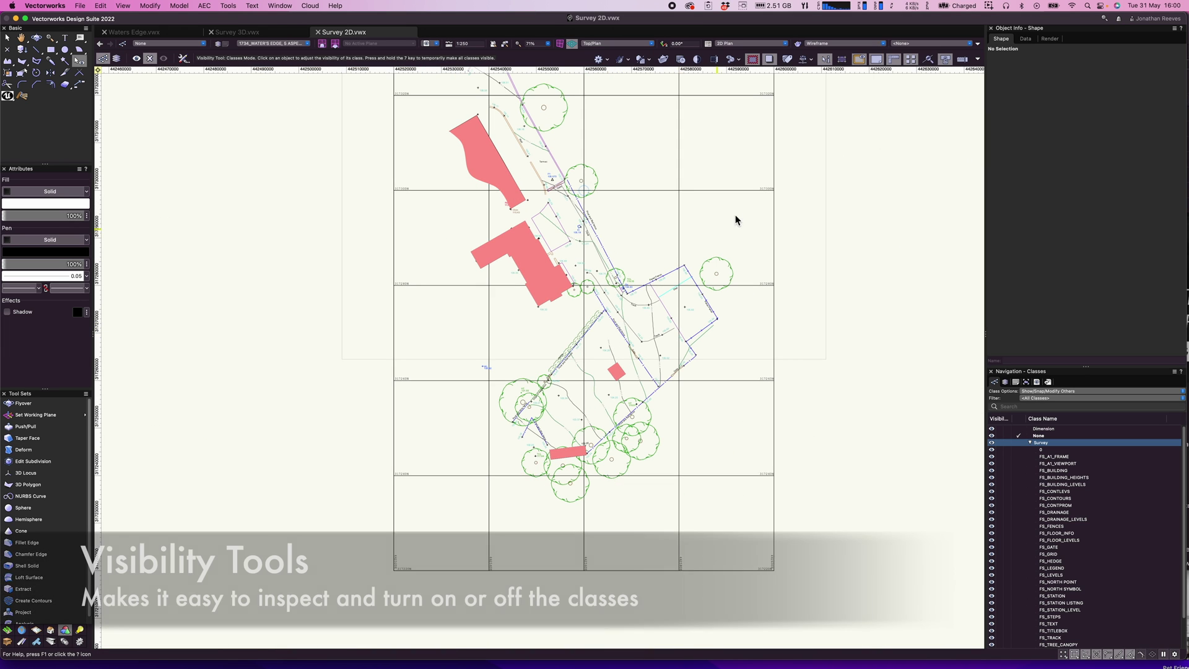
key(x)
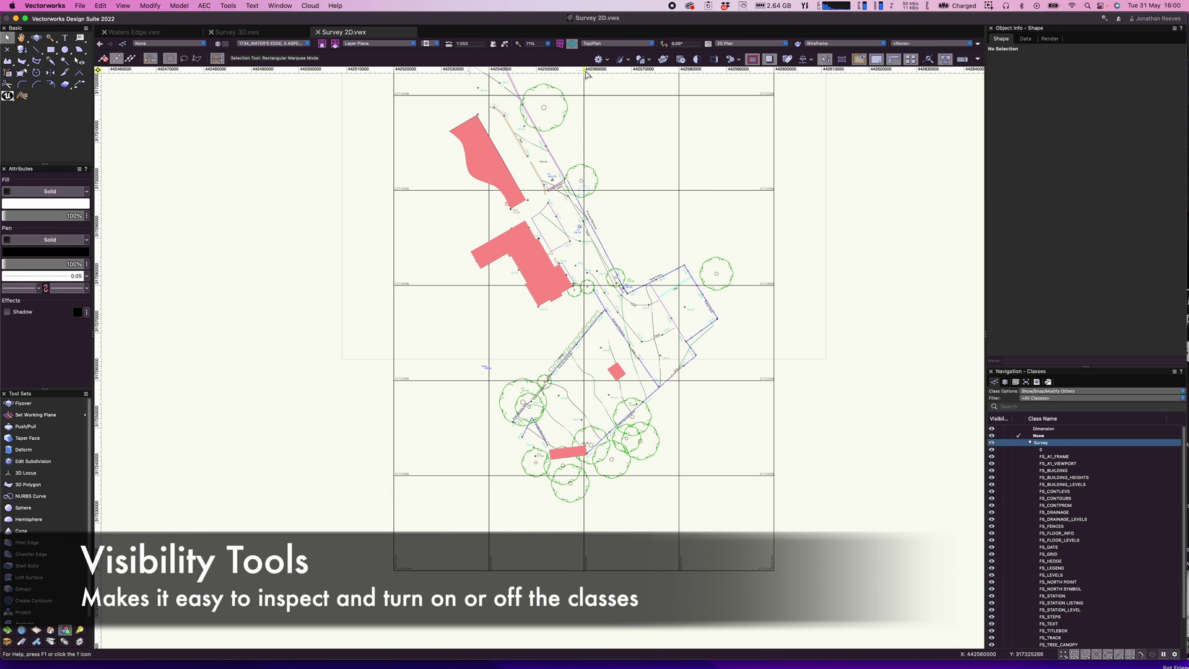
scroll(624, 108, up, 3)
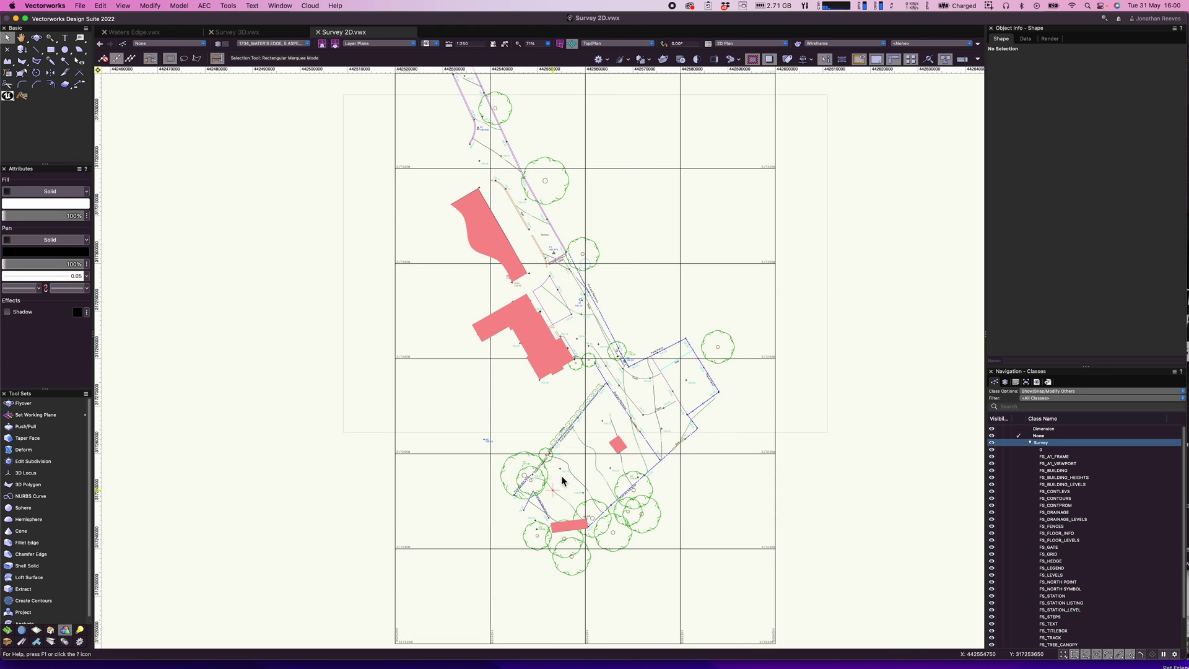
scroll(561, 476, down, 5)
Step: Select and copy all 538 survey objects in Survey 2D
drag(457, 166, 675, 567)
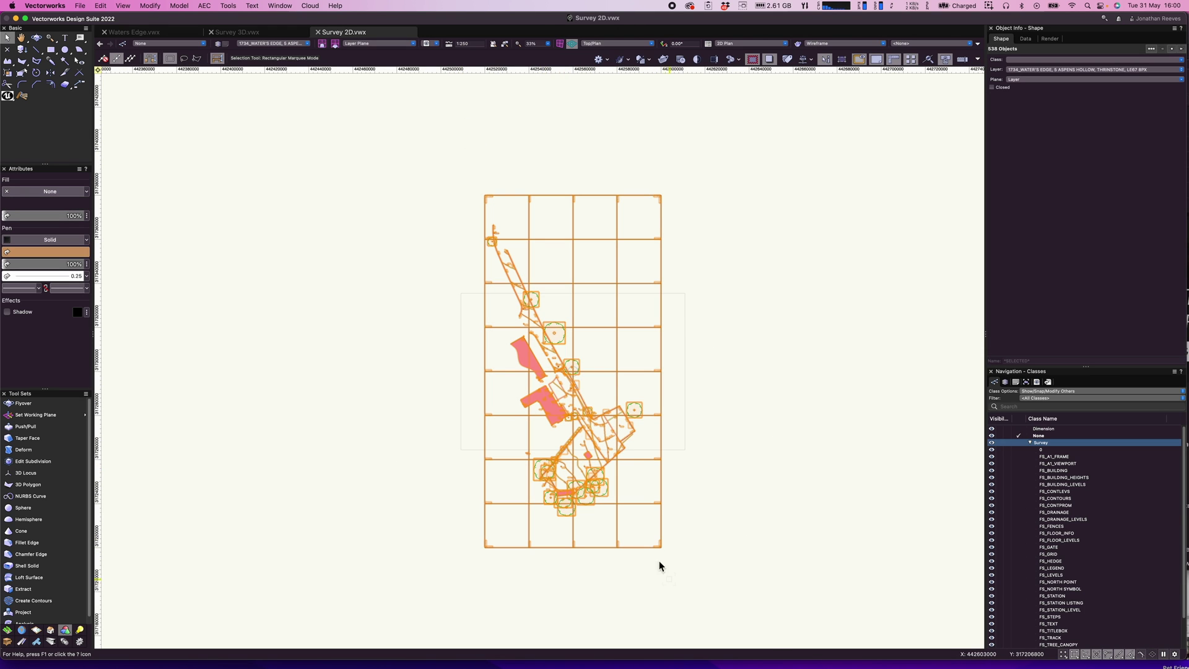
click(100, 5)
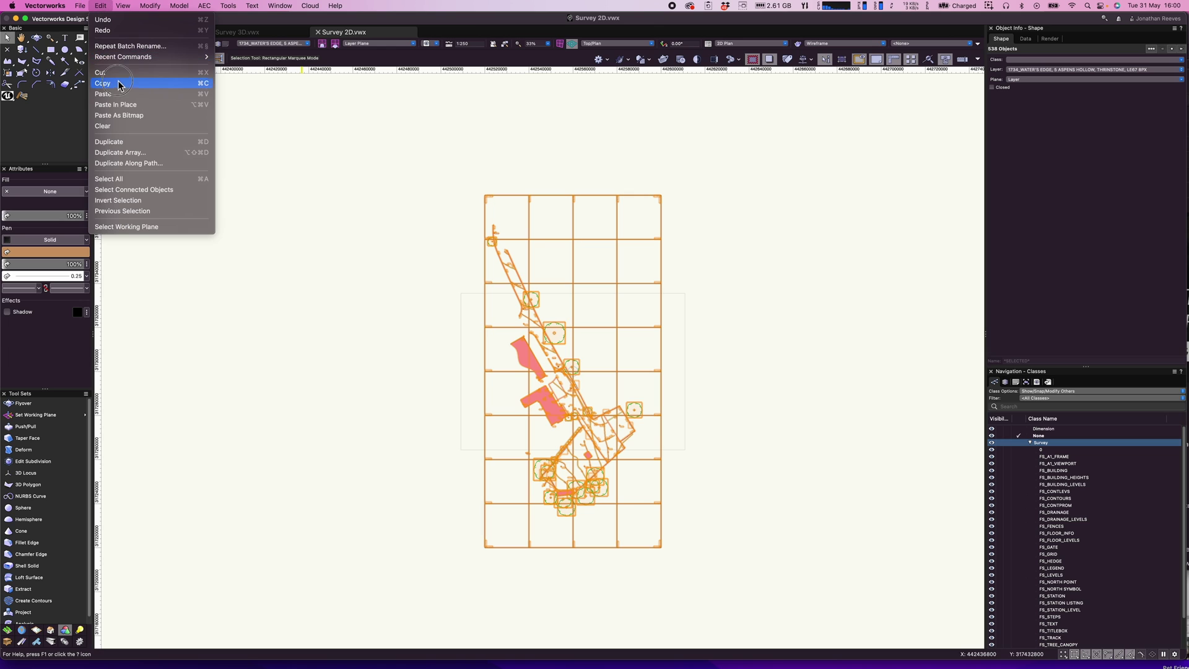
click(203, 86)
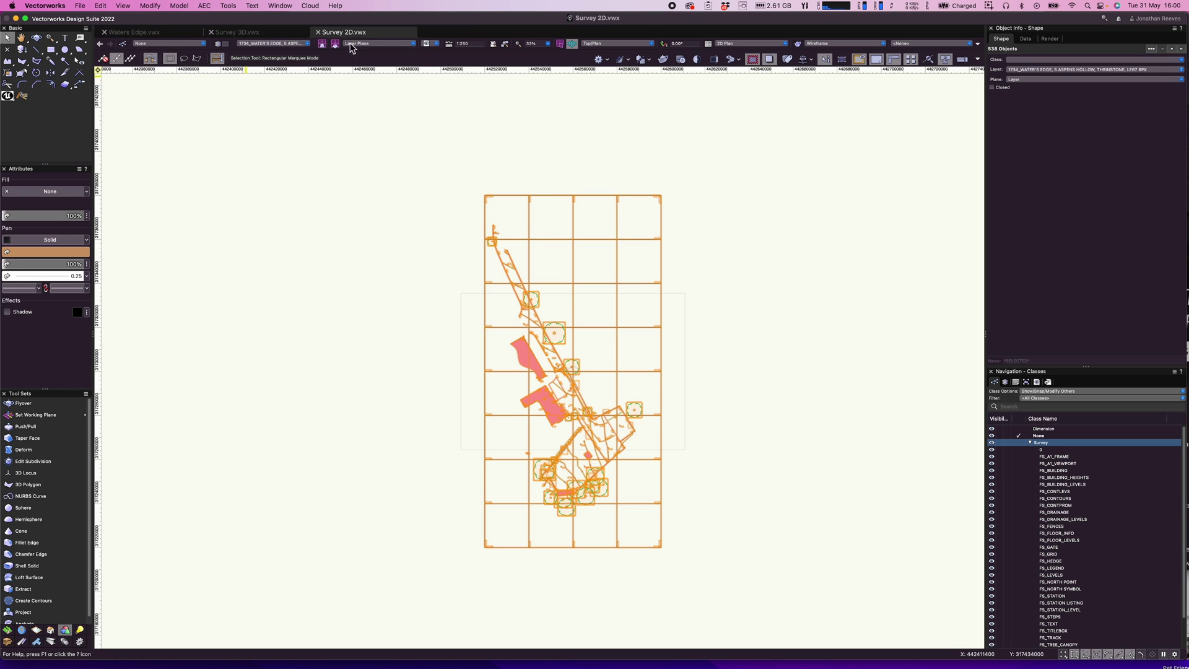
Step: In Waters Edge, set only the active layer's scale to a custom 1:1250
click(161, 33)
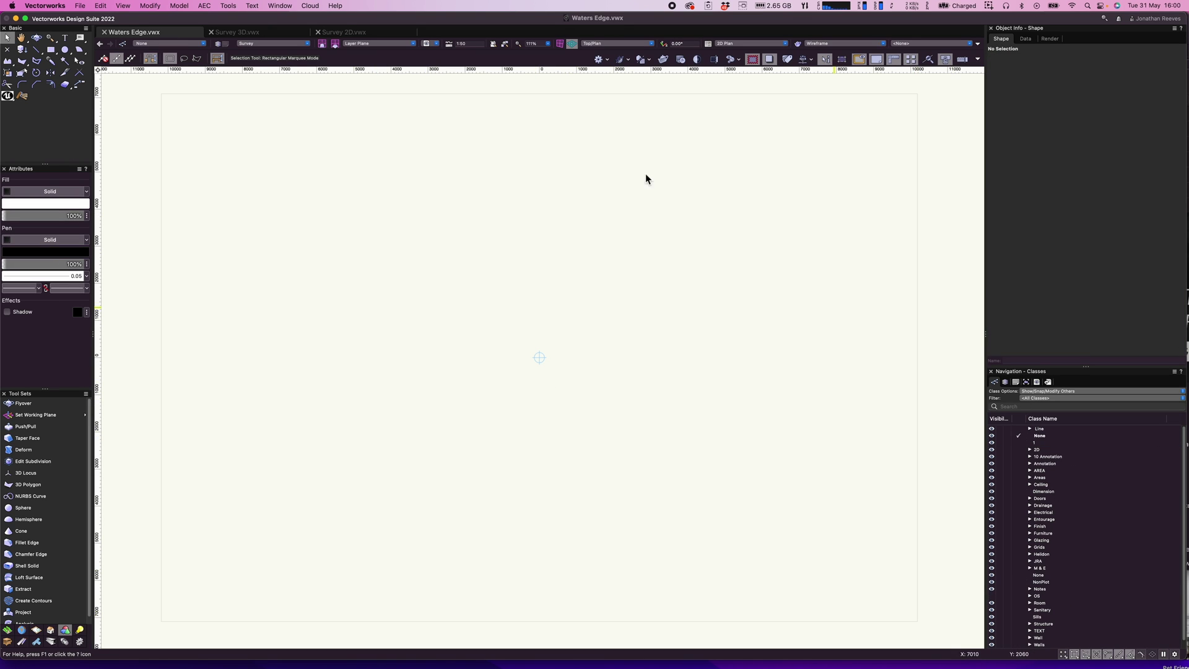
click(451, 43)
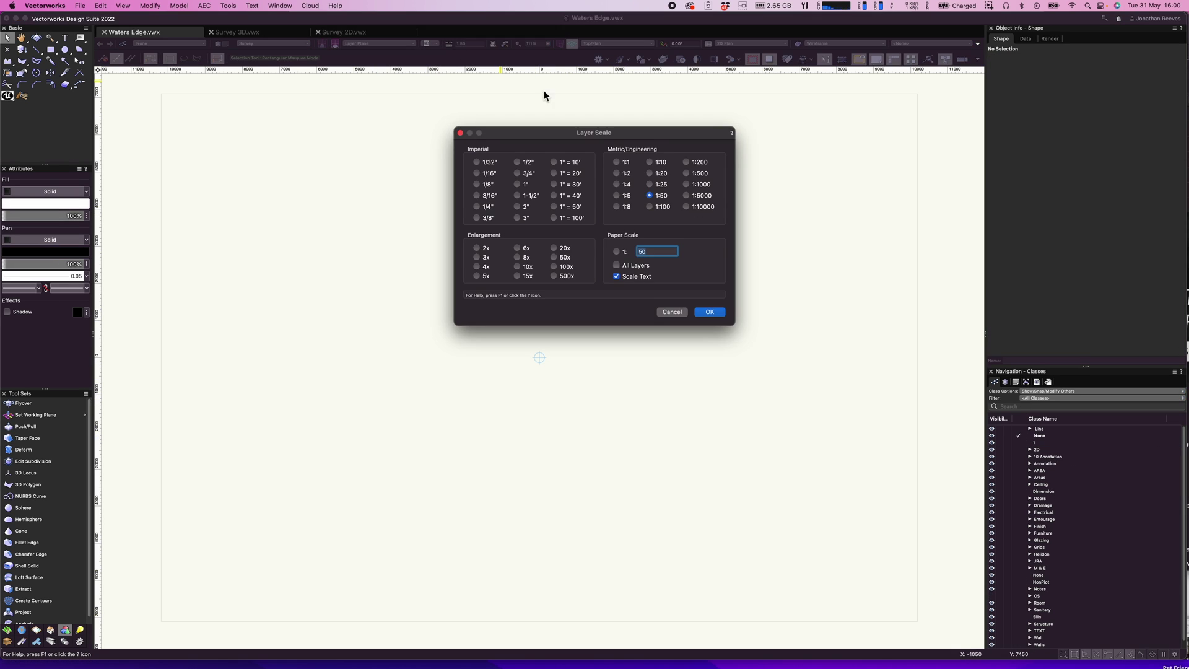
click(617, 265)
click(650, 254)
click(629, 256)
text(1)
click(617, 266)
click(709, 312)
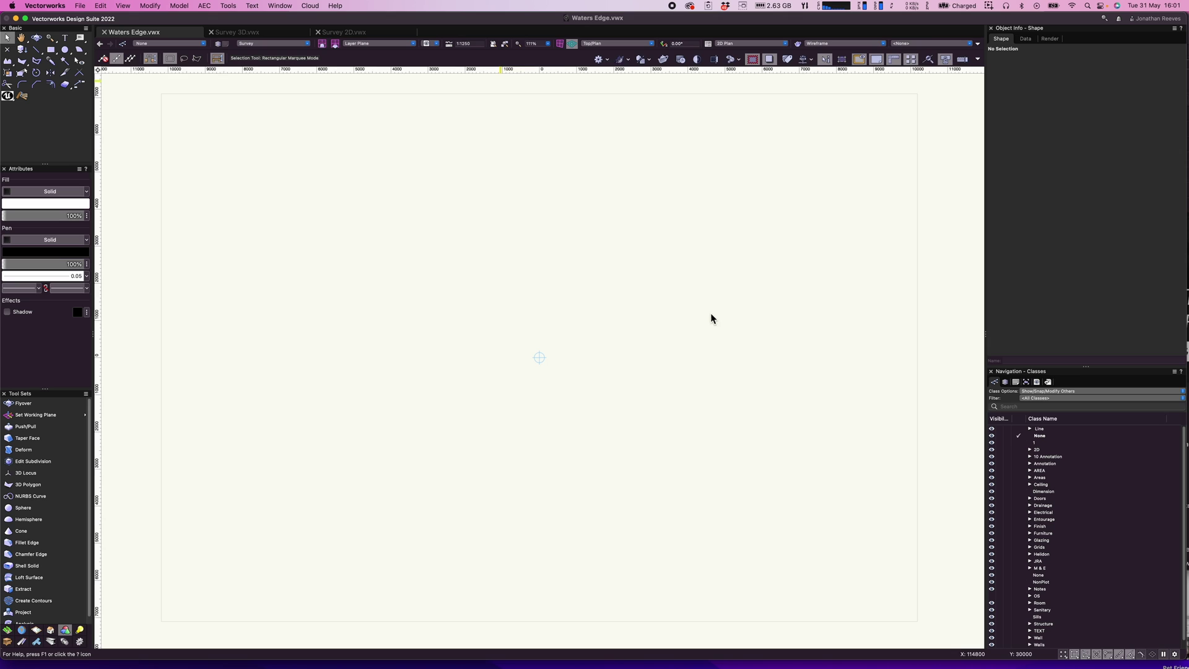
Step: Set the design layer options to Show/Snap/Modify Others
click(1005, 382)
scroll(1017, 505, down, 2)
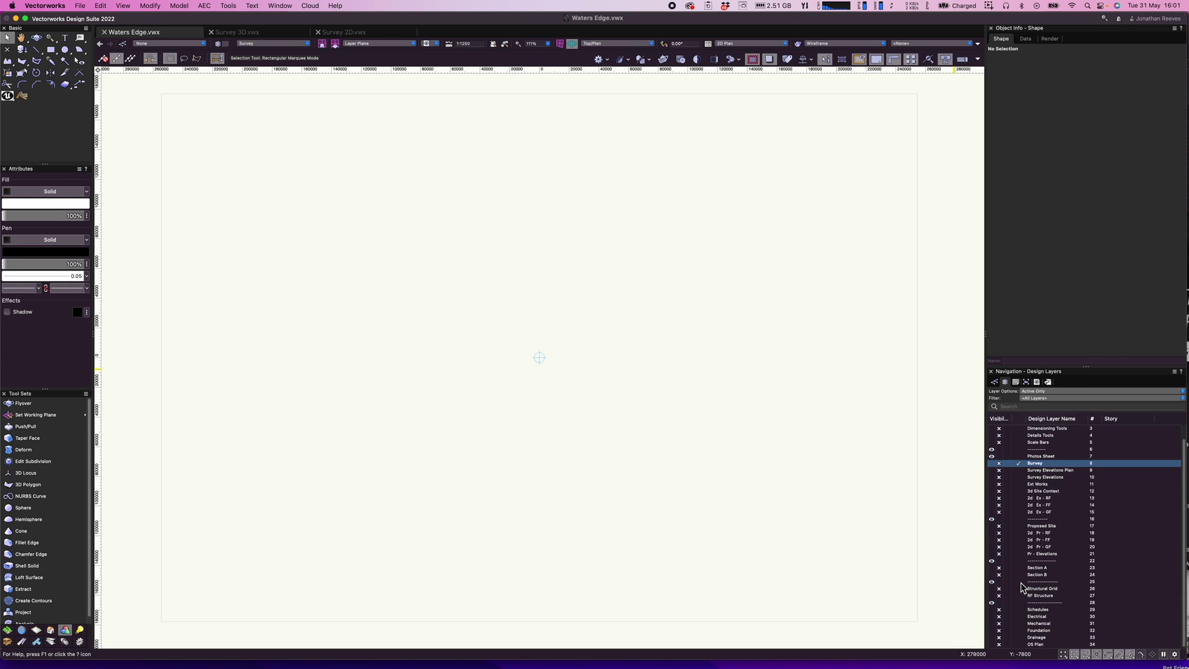
click(992, 645)
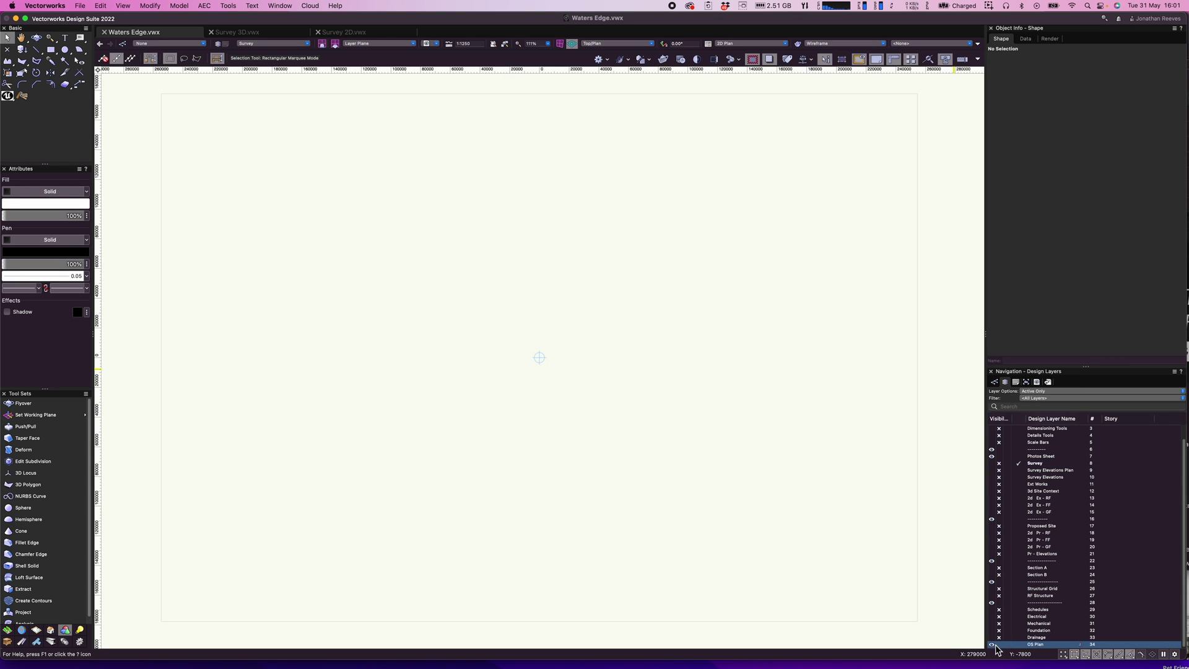
click(1049, 393)
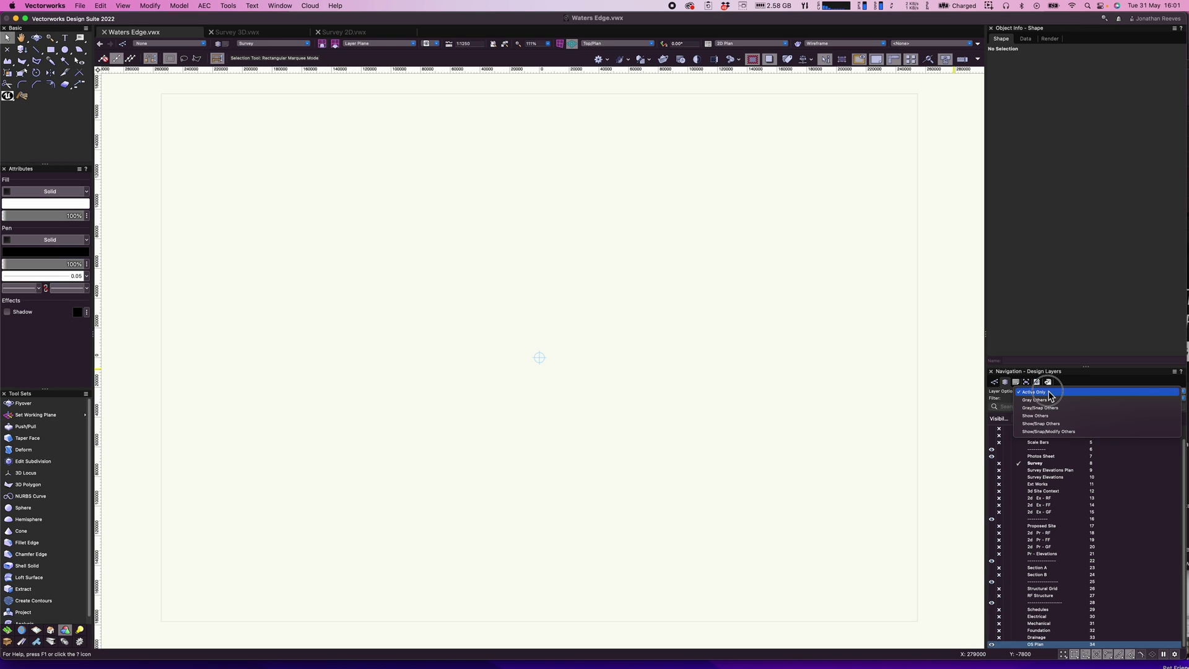
click(1050, 432)
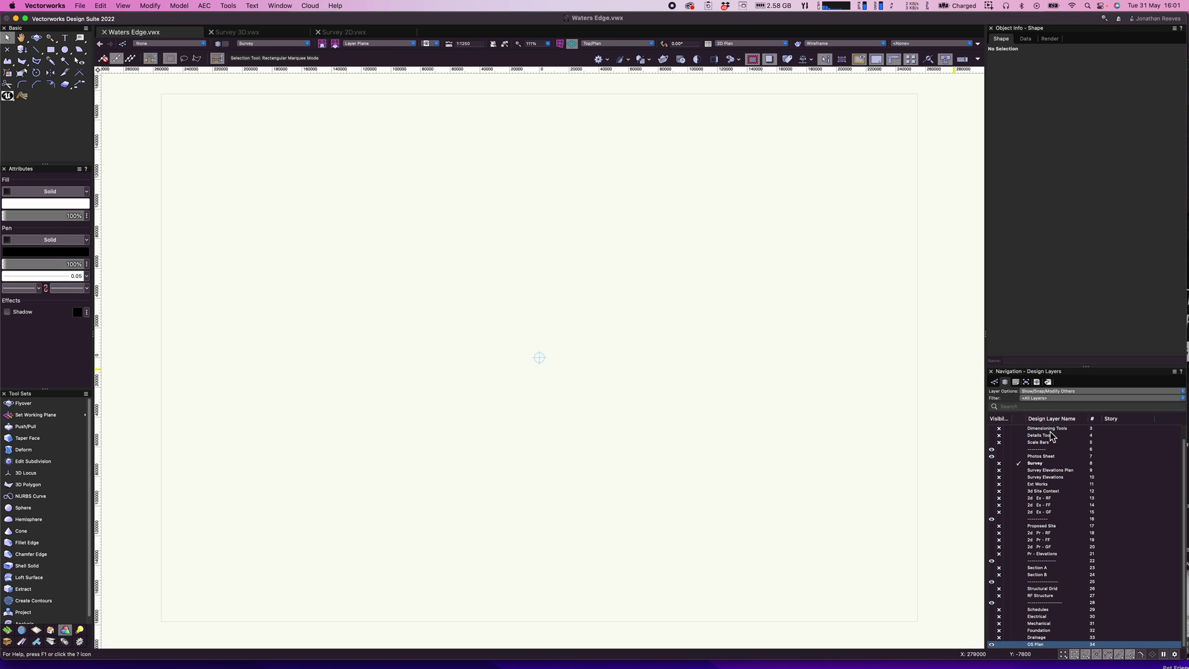
Step: Hide the Heliodons layer and set the OS Plan layer to greyed
scroll(1007, 459, up, 2)
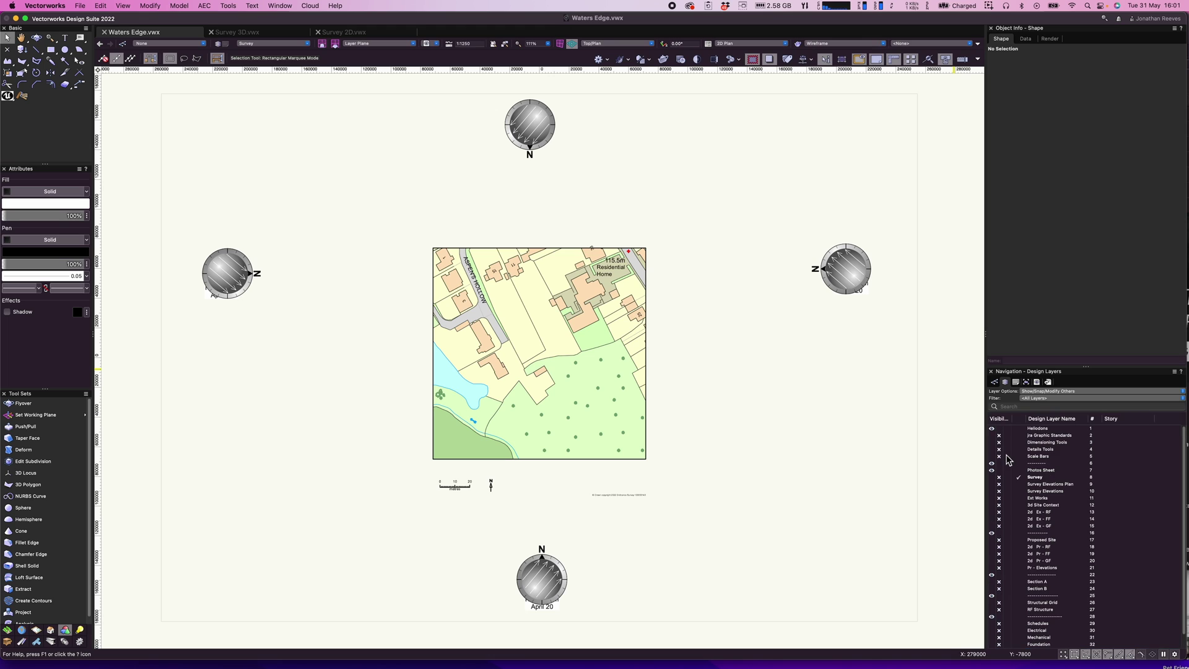
click(998, 429)
click(999, 429)
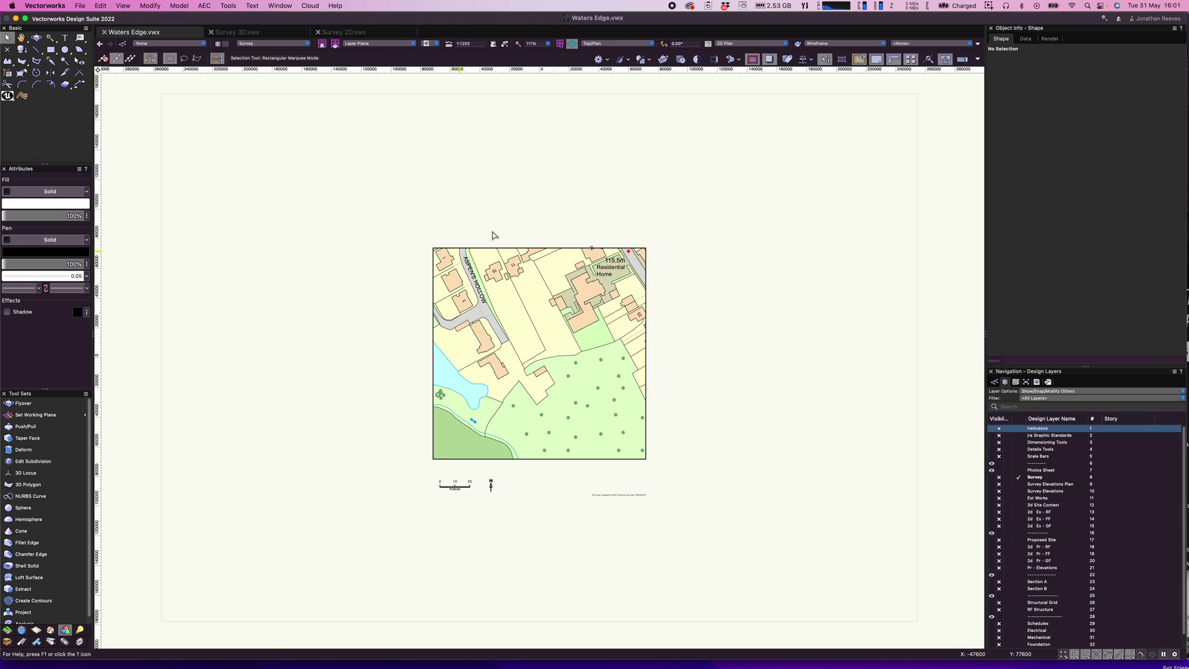
scroll(1023, 495, down, 2)
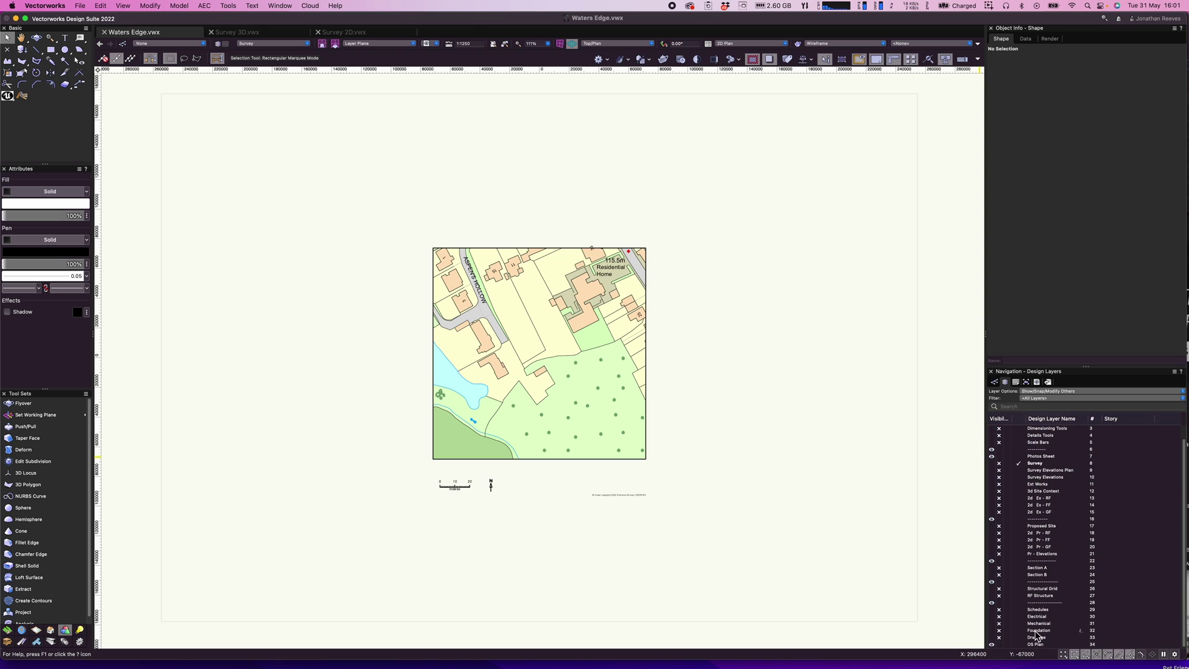
click(1005, 645)
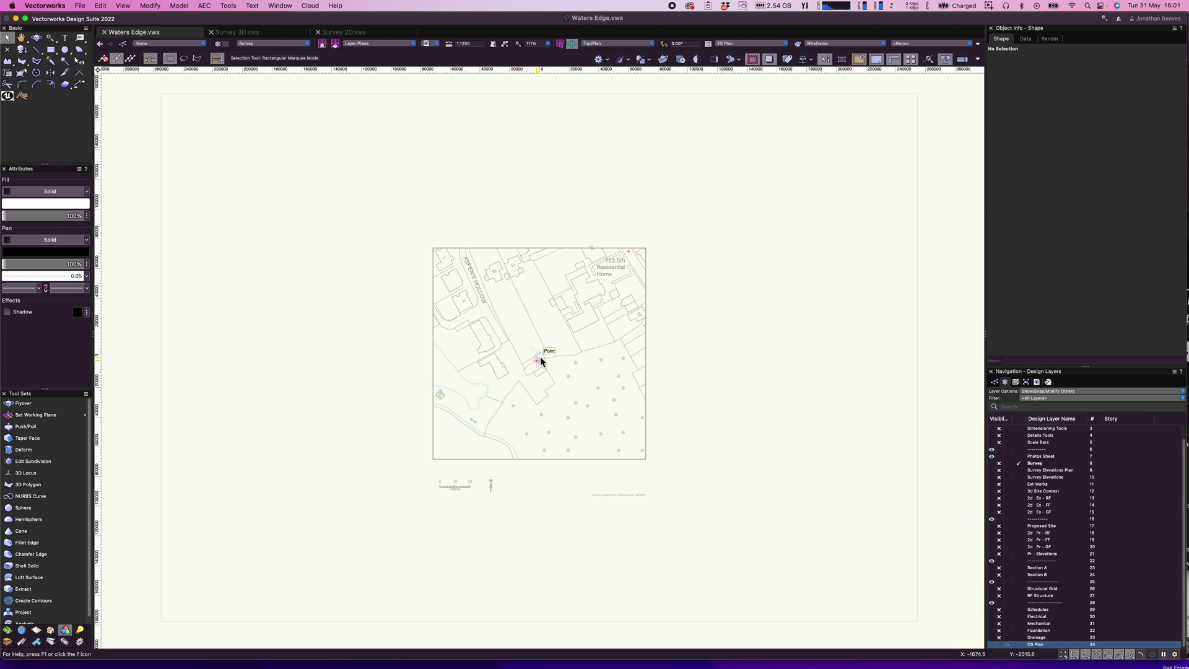
Step: Paste the copied survey and group its 538 objects
key(super+v)
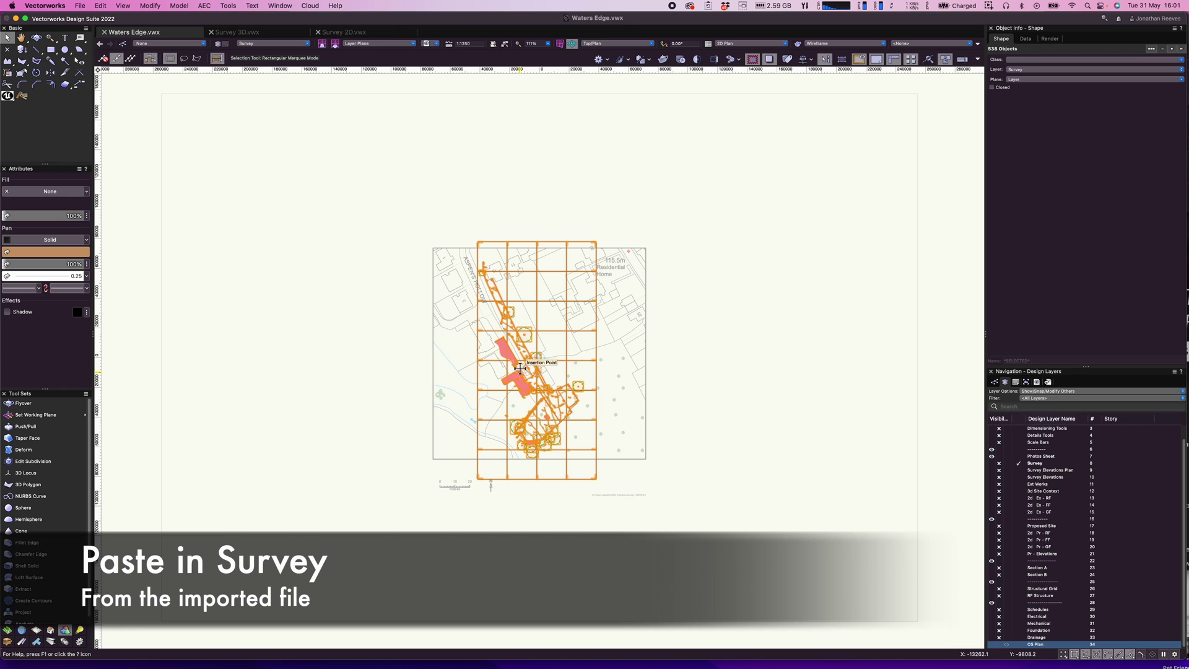
click(149, 5)
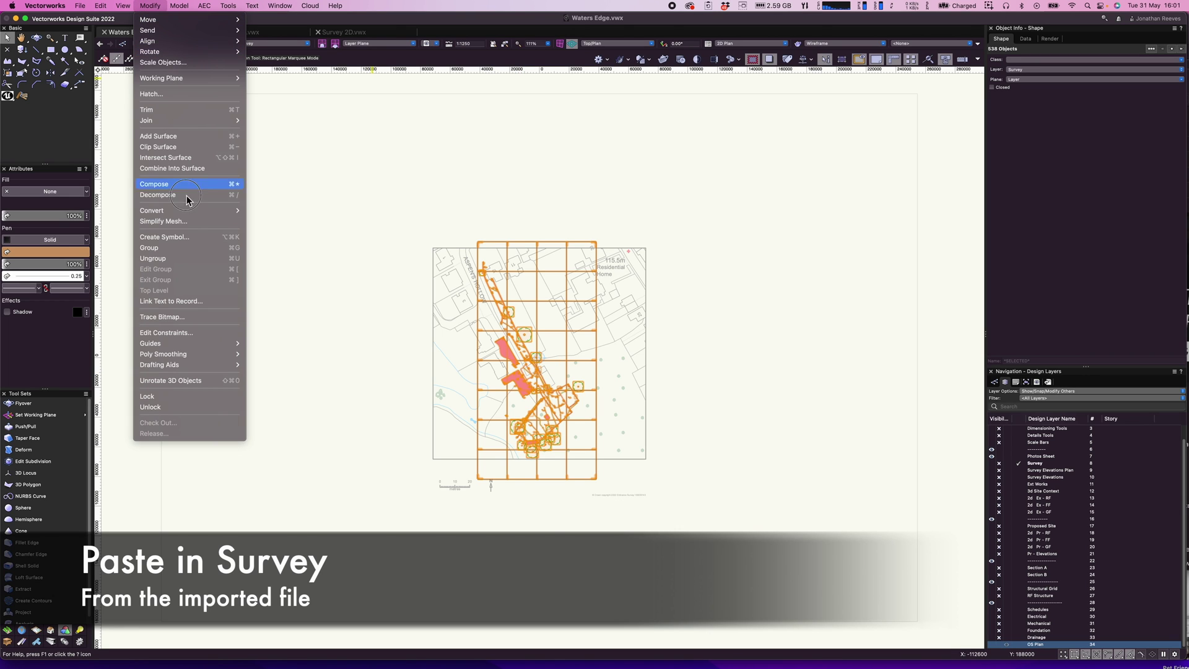
click(187, 249)
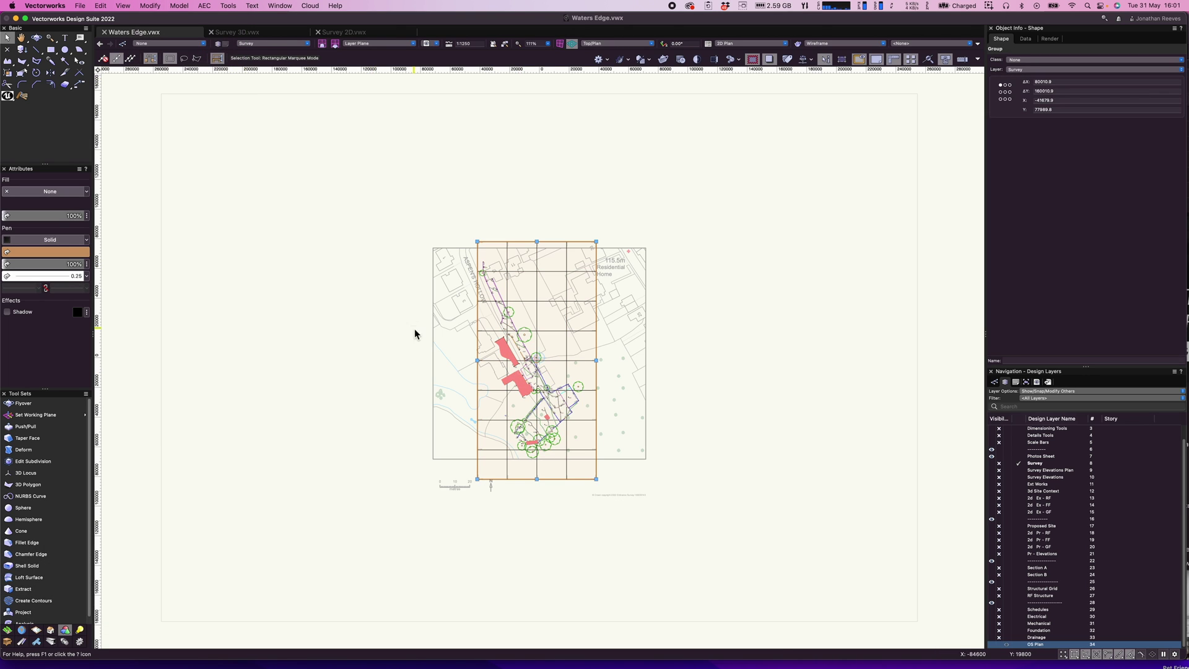
Step: Zoom in on the red buildings and drag the survey group toward the OS building
key(c)
drag(569, 426, 452, 334)
key(x)
mouse_move(589, 294)
mouse_down()
mouse_move(481, 250)
mouse_move(429, 177)
mouse_up()
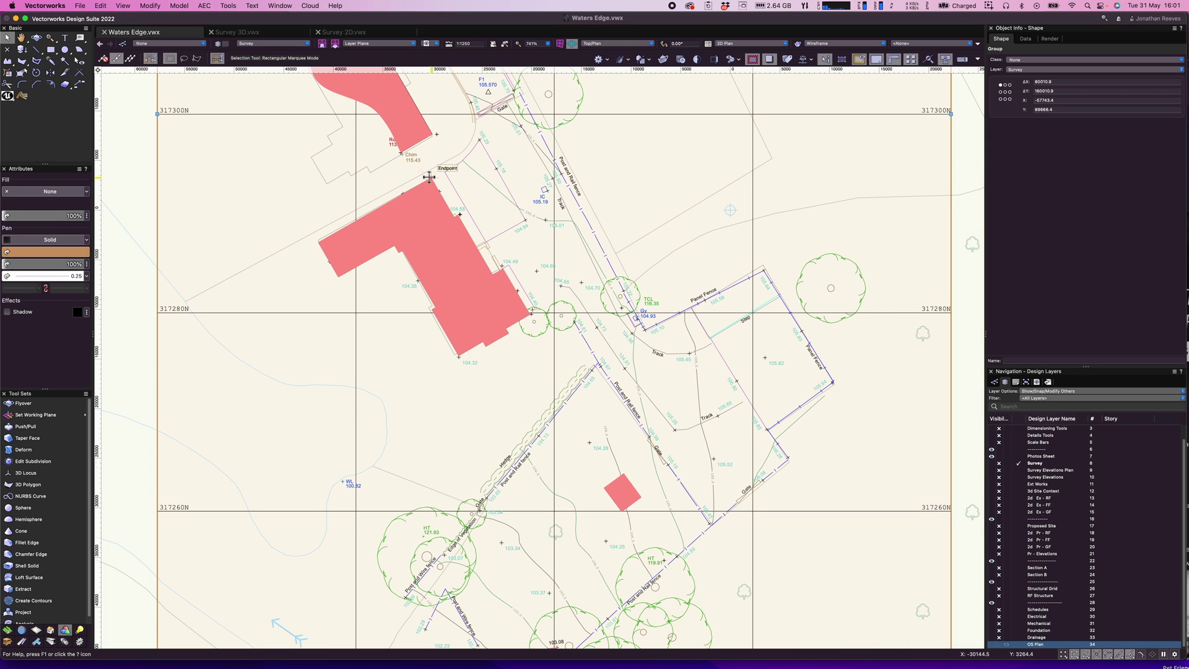
Step: Drag the survey group so its building corner snaps onto the OS Plan building corner
scroll(495, 263, down, 2)
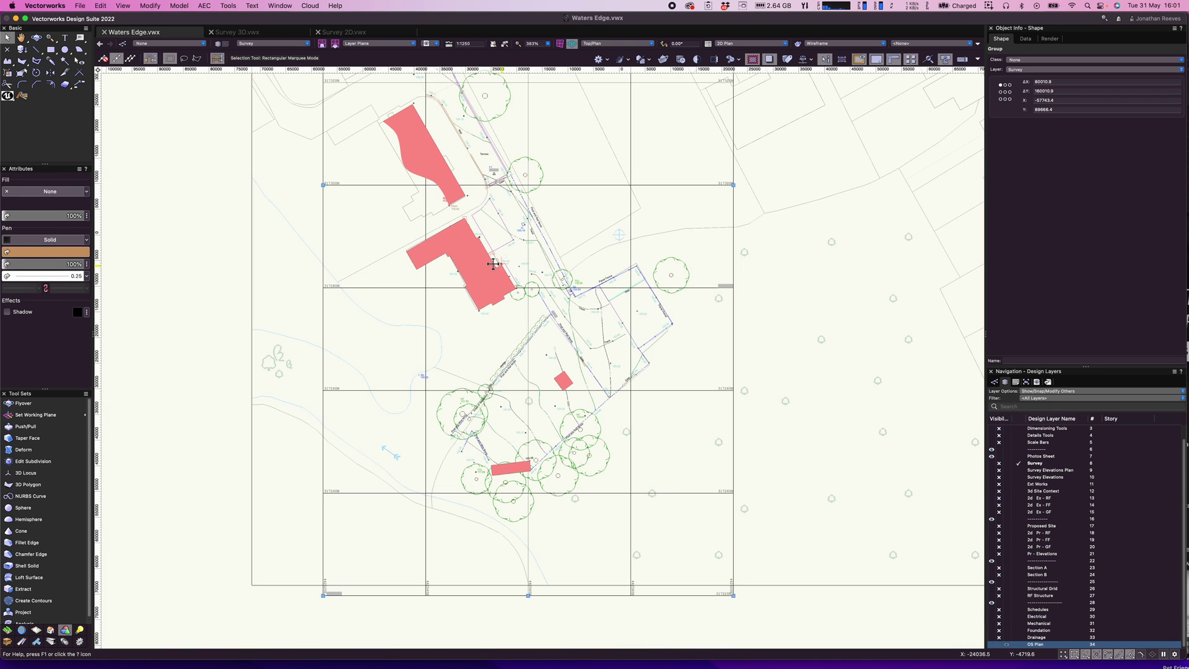
scroll(473, 264, up, 1)
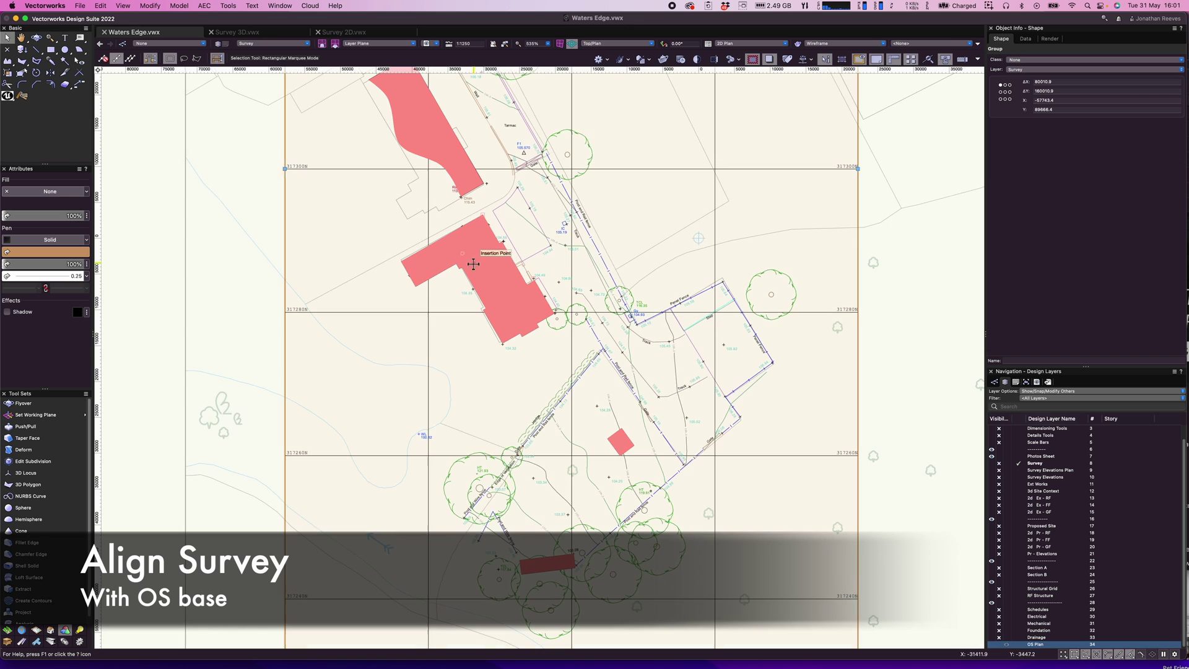
scroll(473, 263, up, 2)
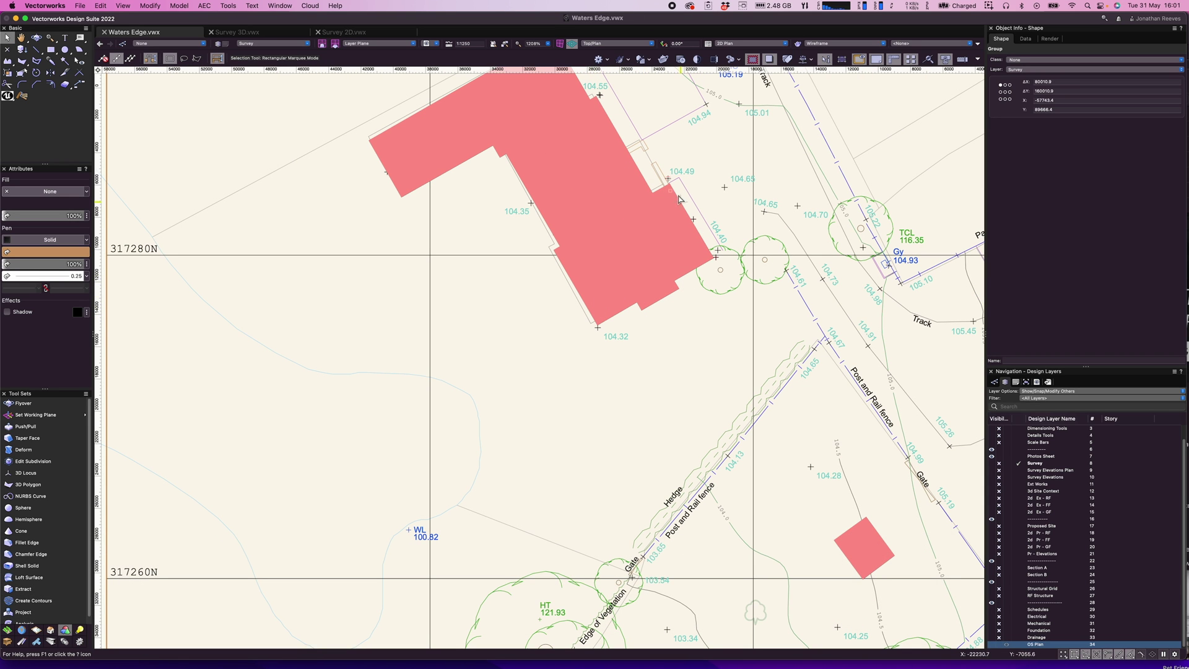
scroll(648, 251, down, 2)
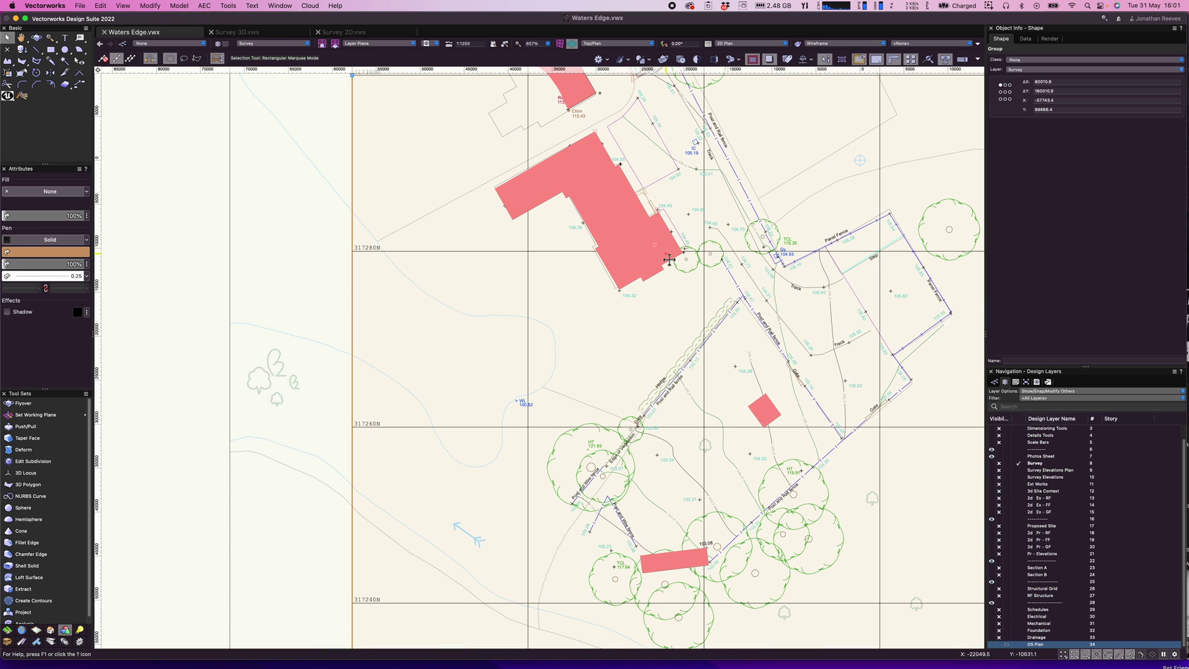
scroll(665, 267, up, 2)
scroll(644, 182, down, 10)
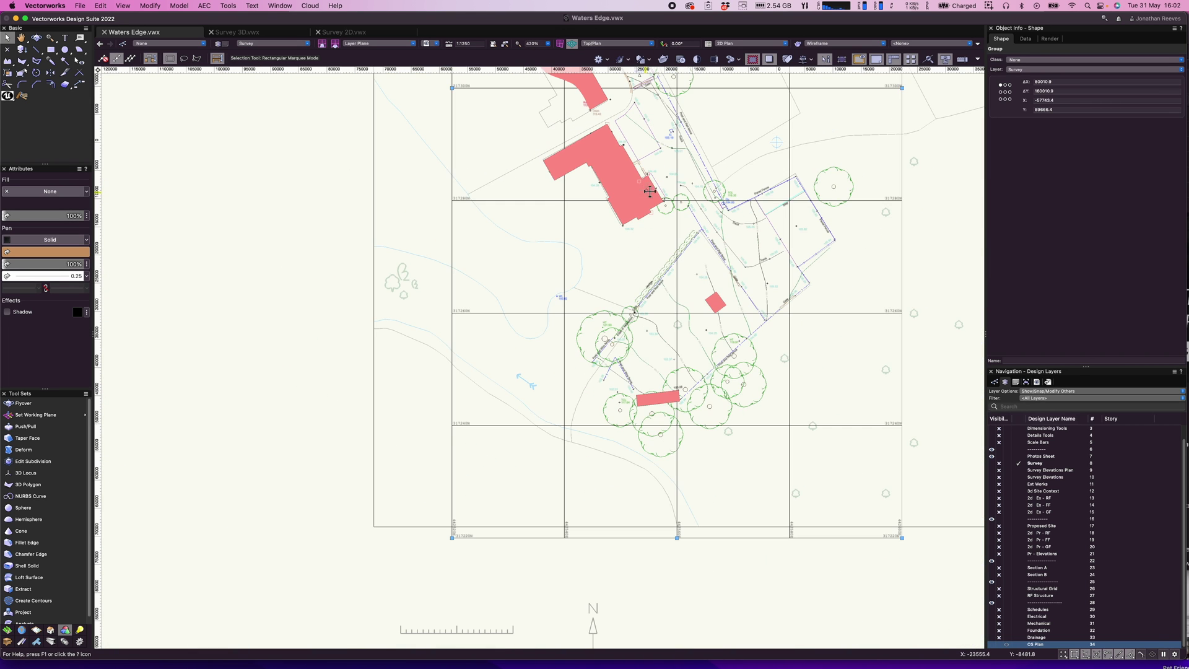
scroll(618, 175, up, 5)
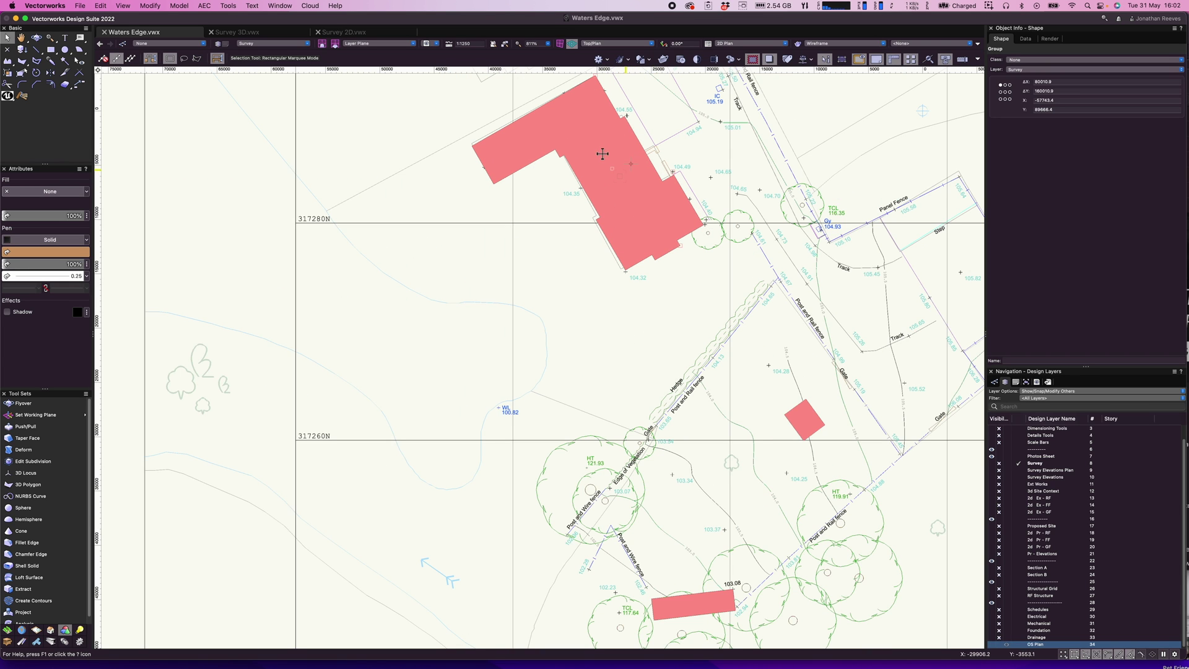
scroll(639, 273, up, 6)
mouse_move(631, 257)
mouse_down()
mouse_move(610, 200)
mouse_move(610, 271)
mouse_up()
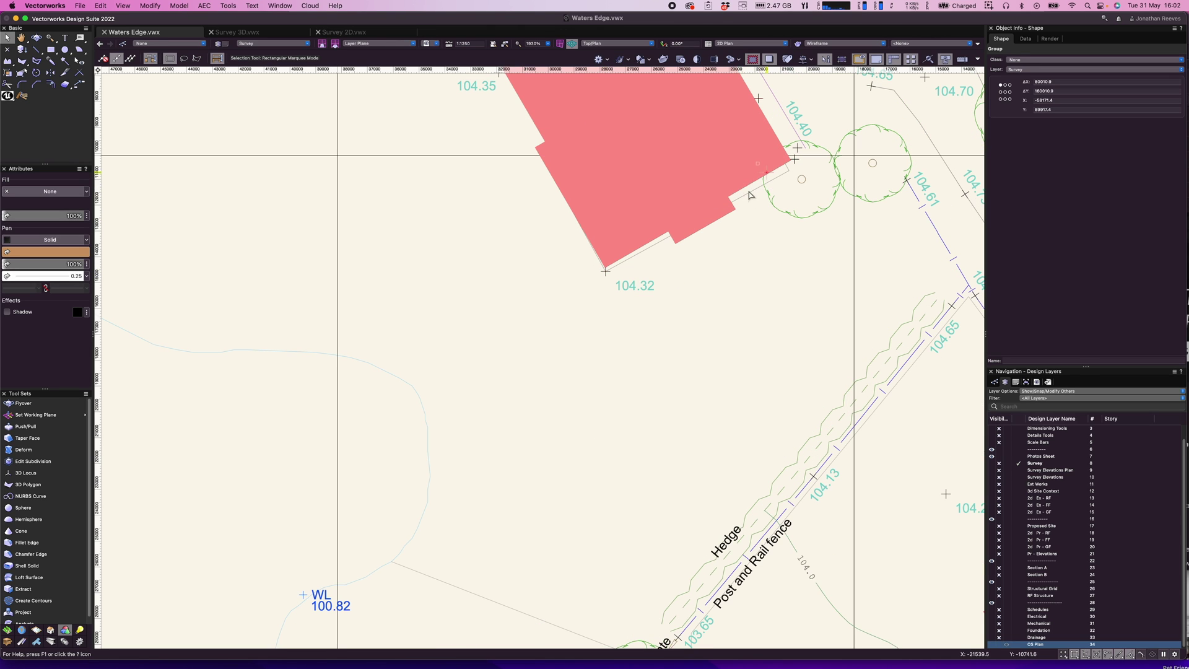
drag(794, 157, 788, 171)
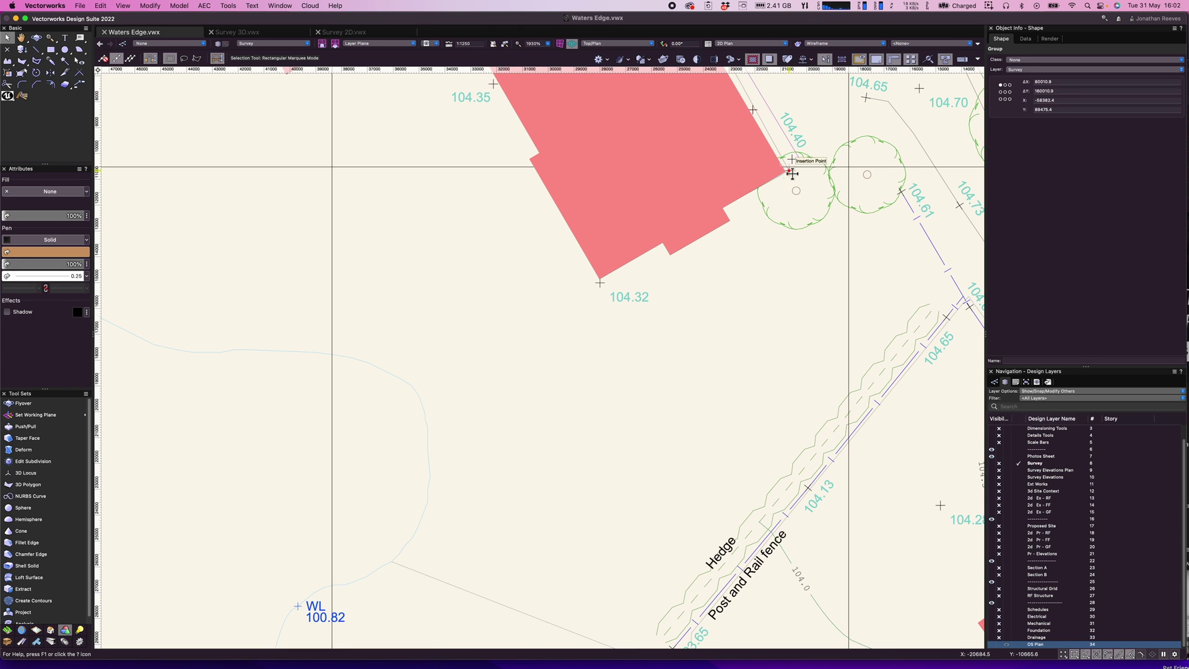
scroll(779, 177, up, 3)
drag(788, 165, 797, 168)
scroll(839, 380, down, 5)
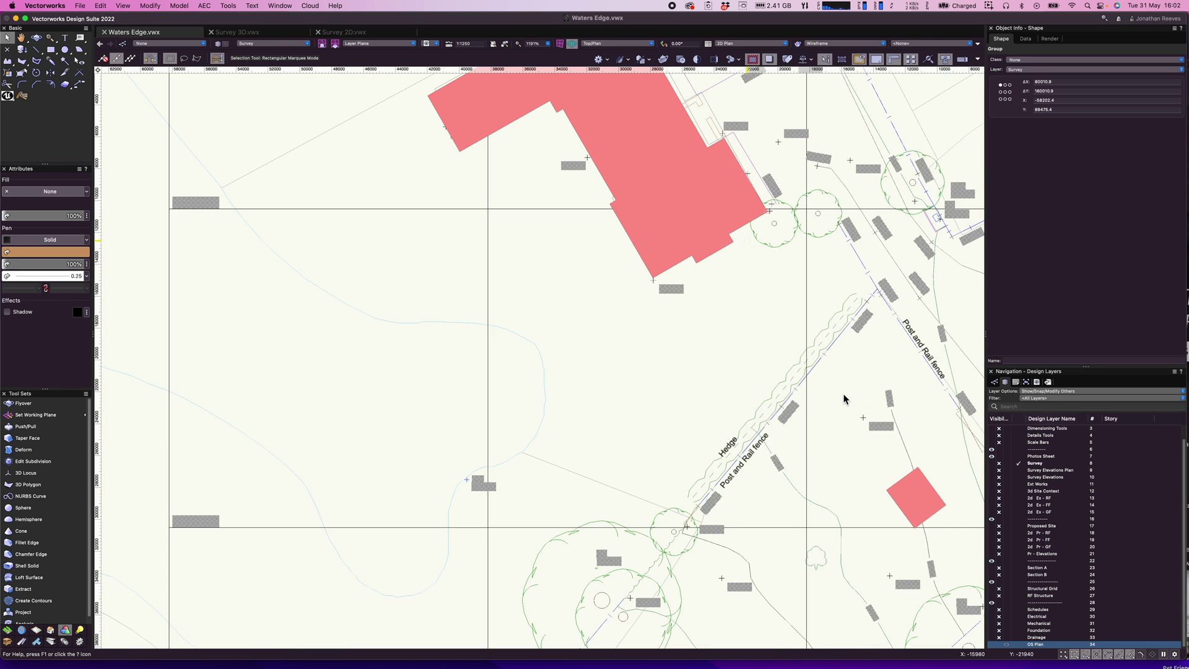
scroll(842, 400, down, 4)
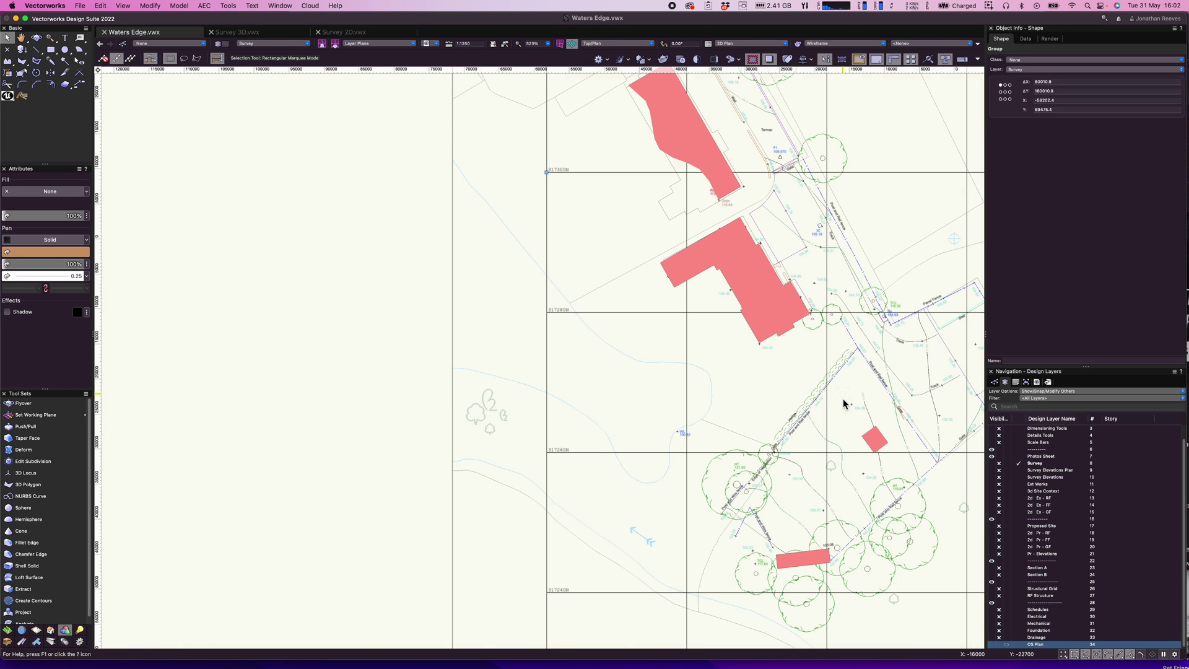
Step: Show the OS Plan map in full colour to check the alignment, then hide it again
click(1042, 399)
key(Escape)
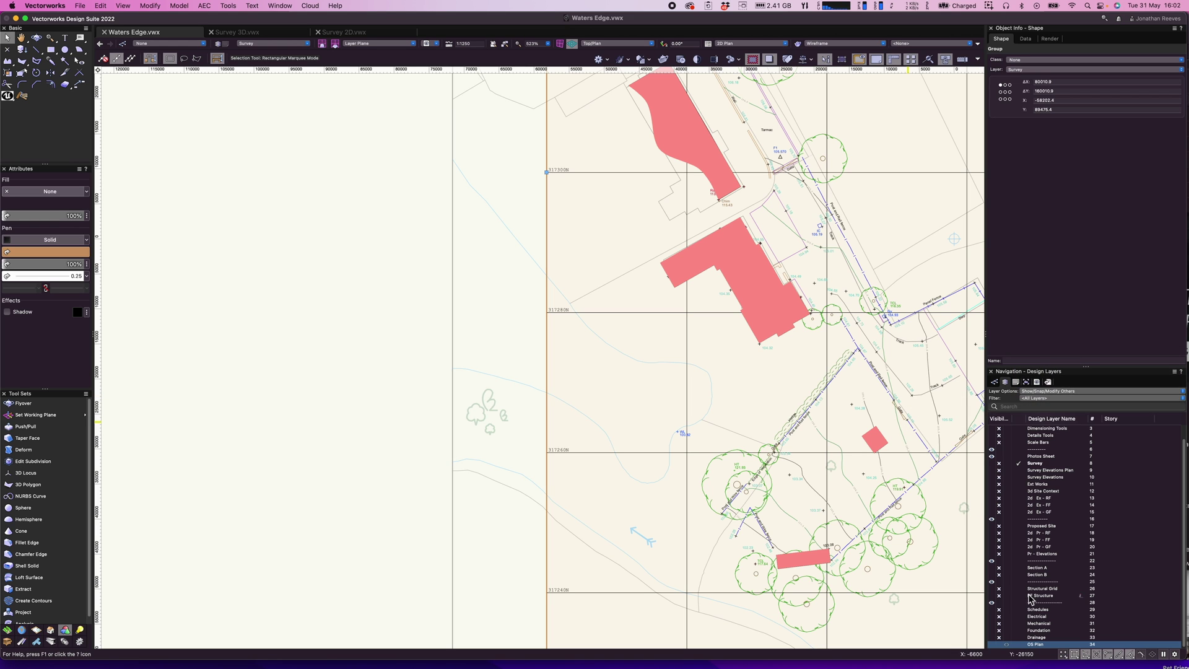
click(991, 645)
scroll(860, 448, down, 4)
scroll(860, 447, right, 5)
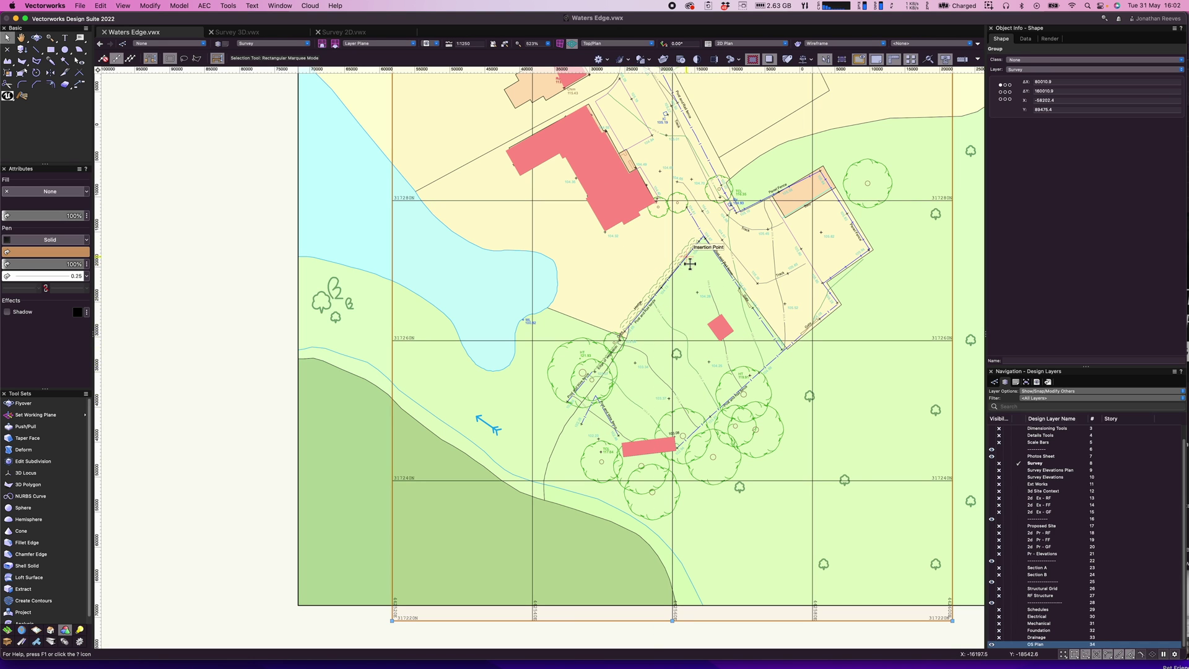
click(999, 645)
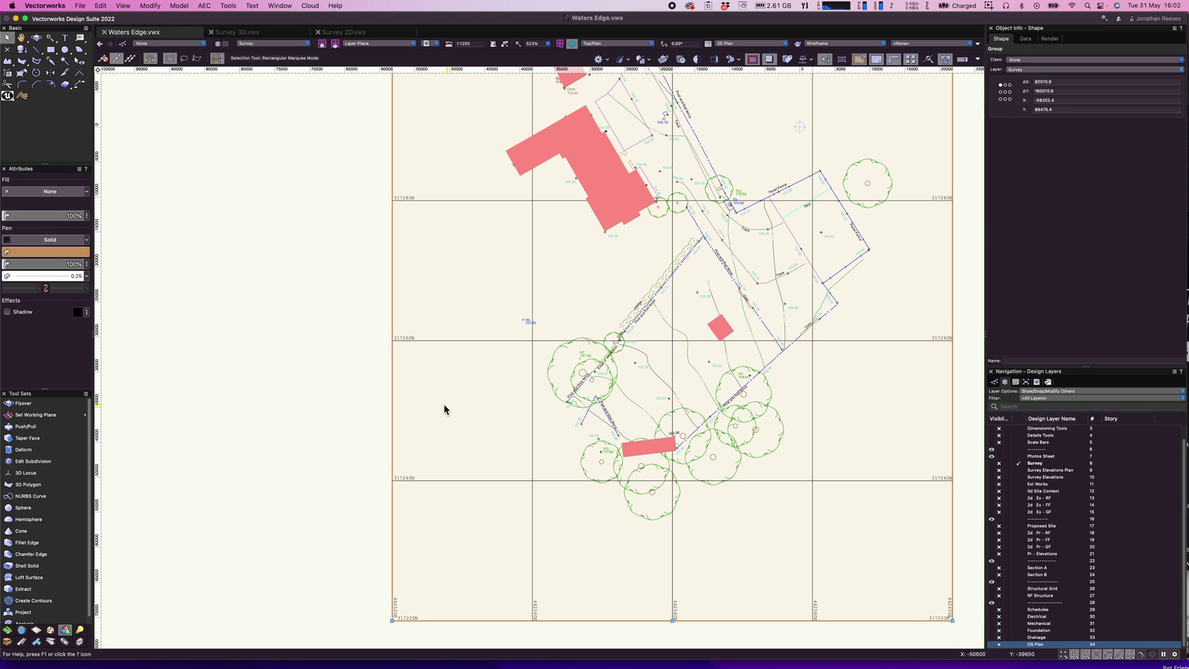
Step: Deselect the survey, fit the page, then zoom into the survey area
click(347, 379)
key(super+4)
key(c)
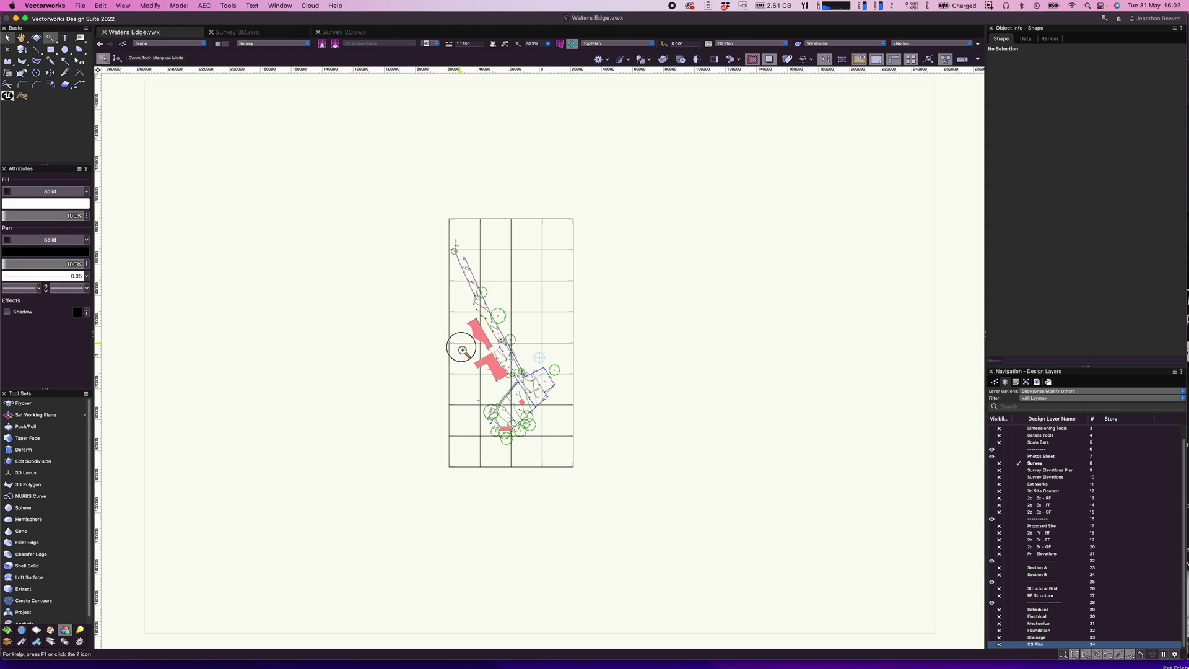
drag(462, 348, 565, 486)
key(x)
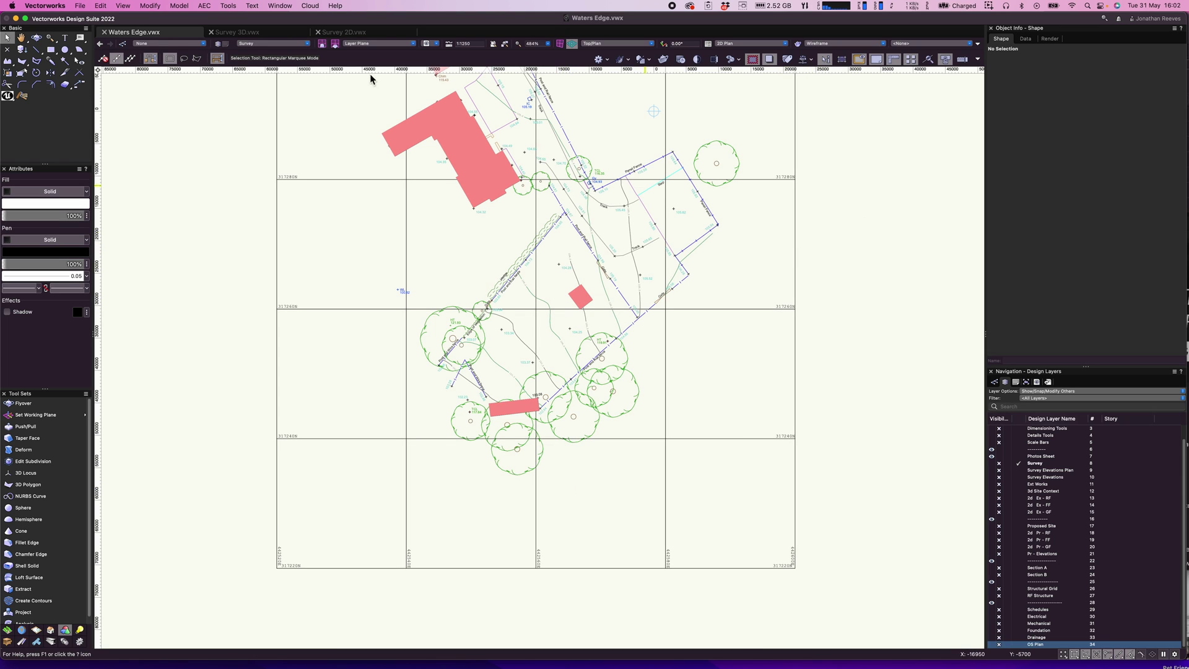
Step: Create a survey viewport on sheet 03 Site Plan 1:200 without a drawing label, accepting the scale alert
click(123, 5)
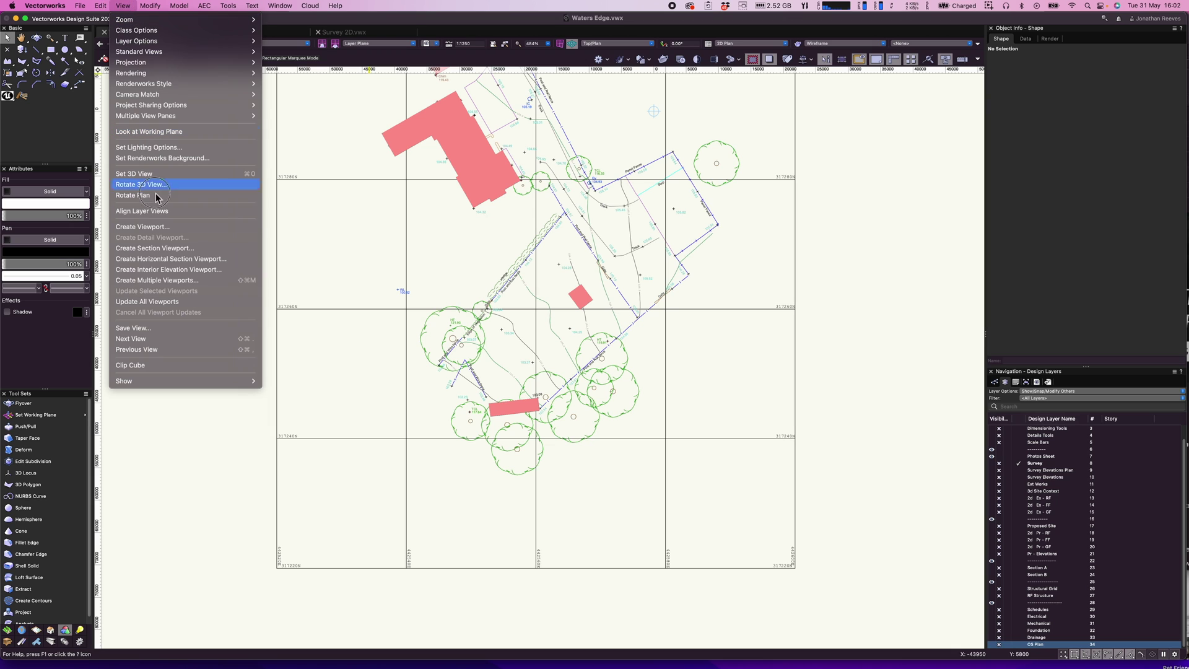
click(153, 232)
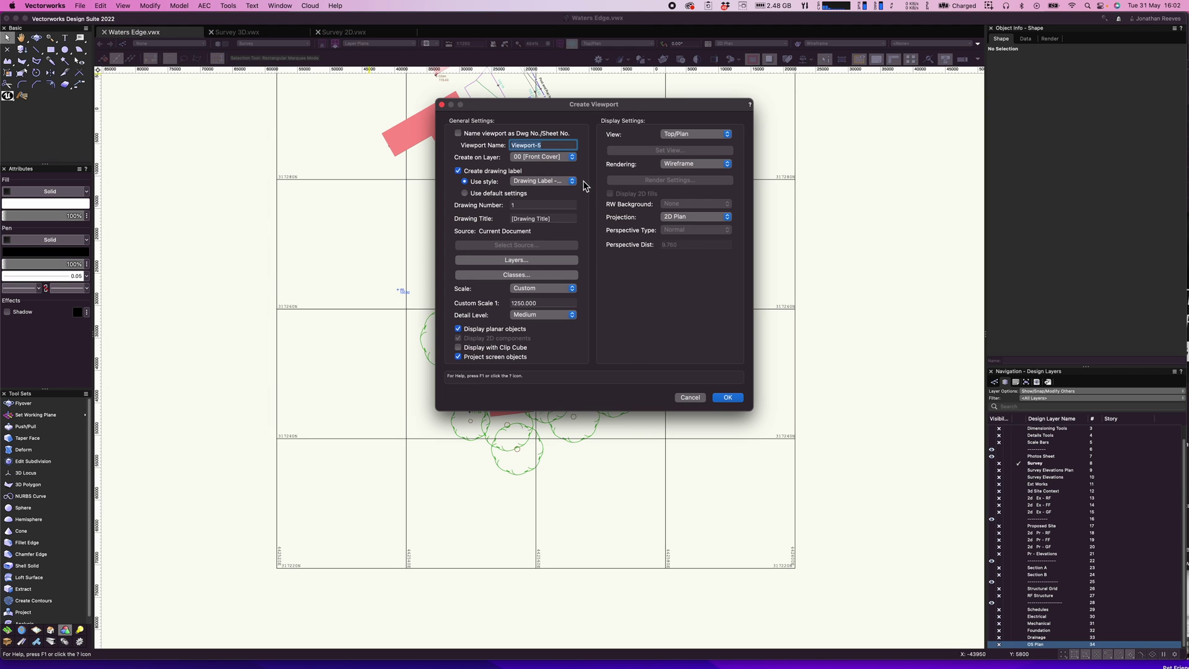
click(556, 162)
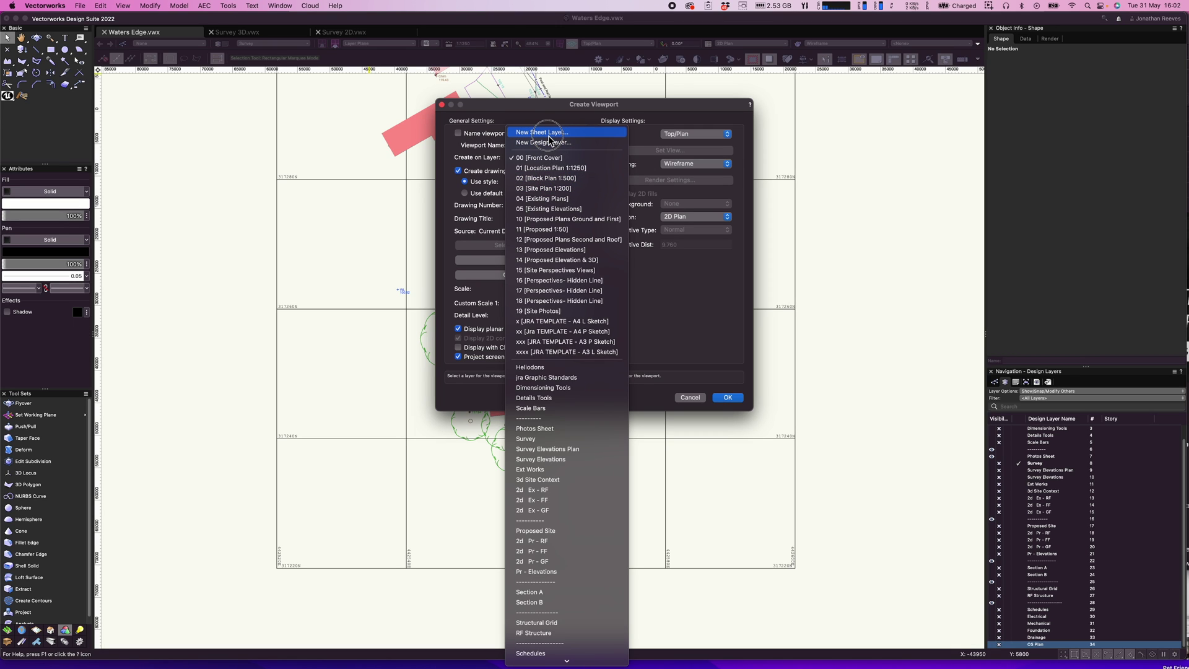
click(537, 192)
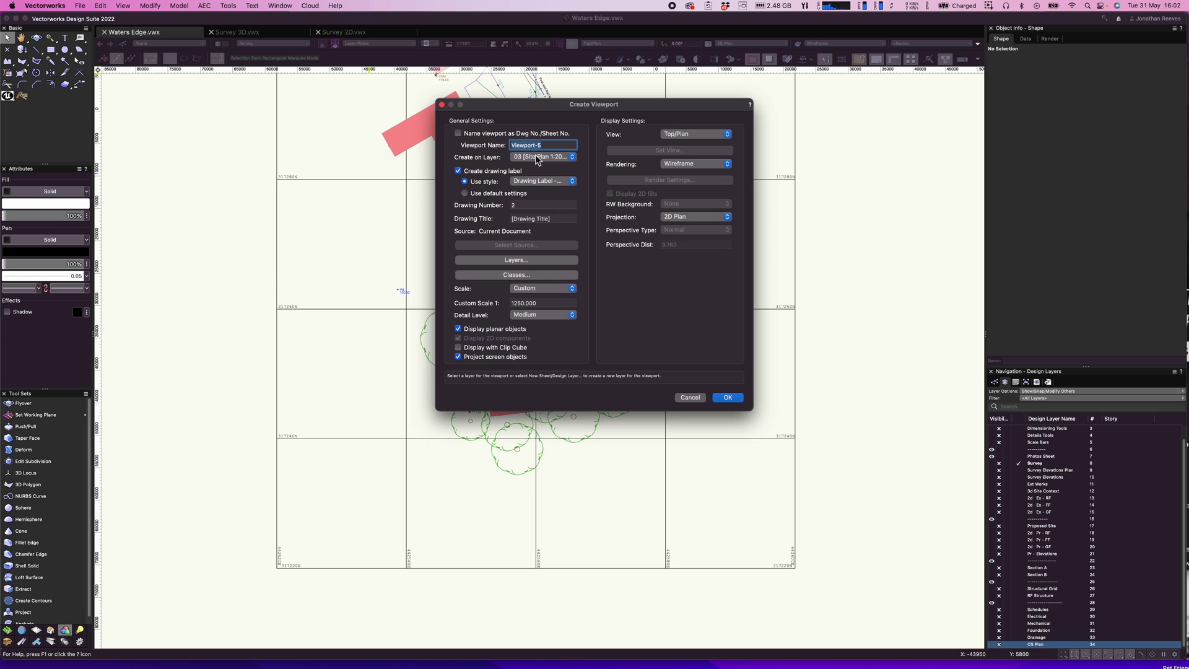
click(459, 172)
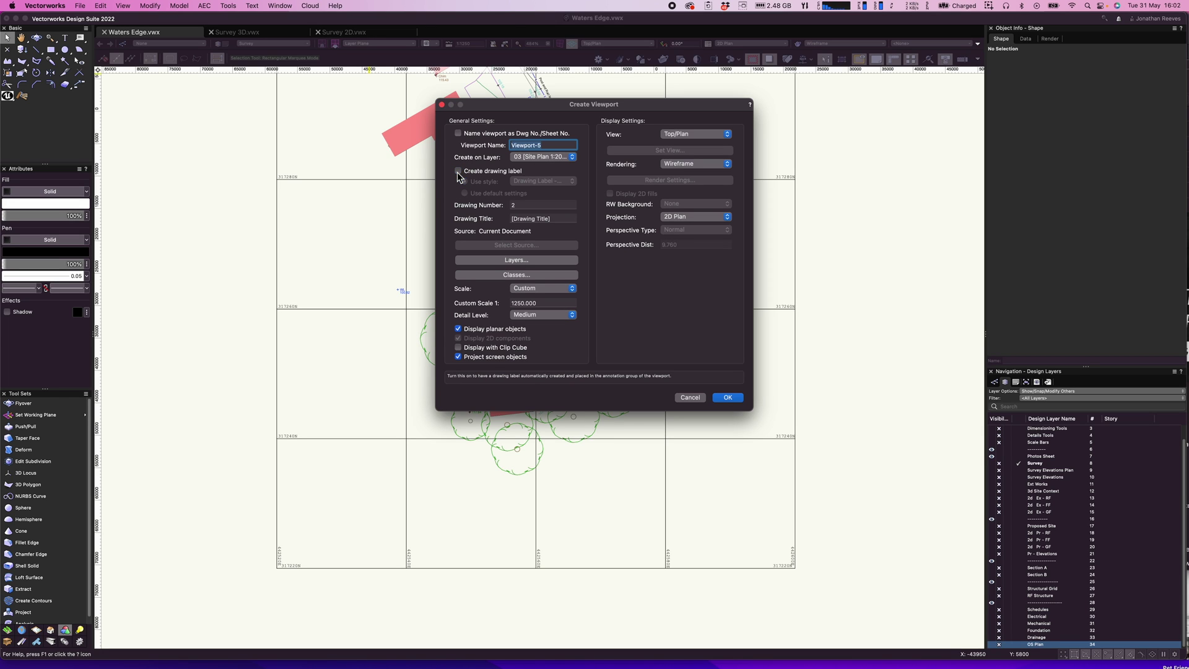
click(727, 397)
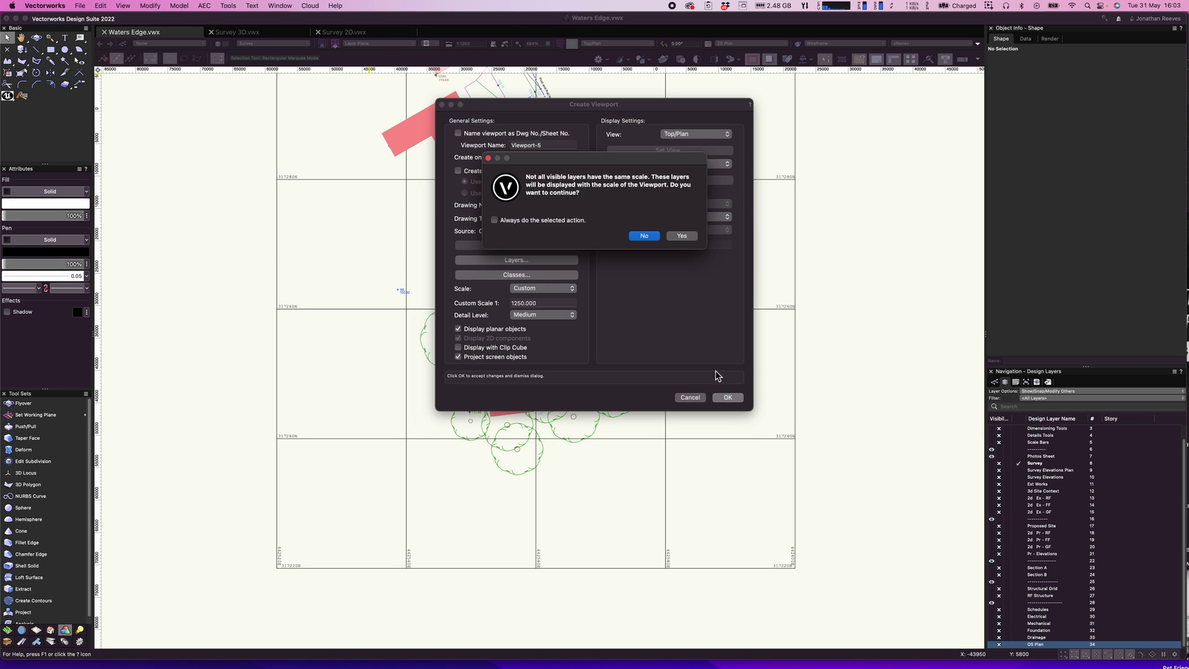
click(681, 235)
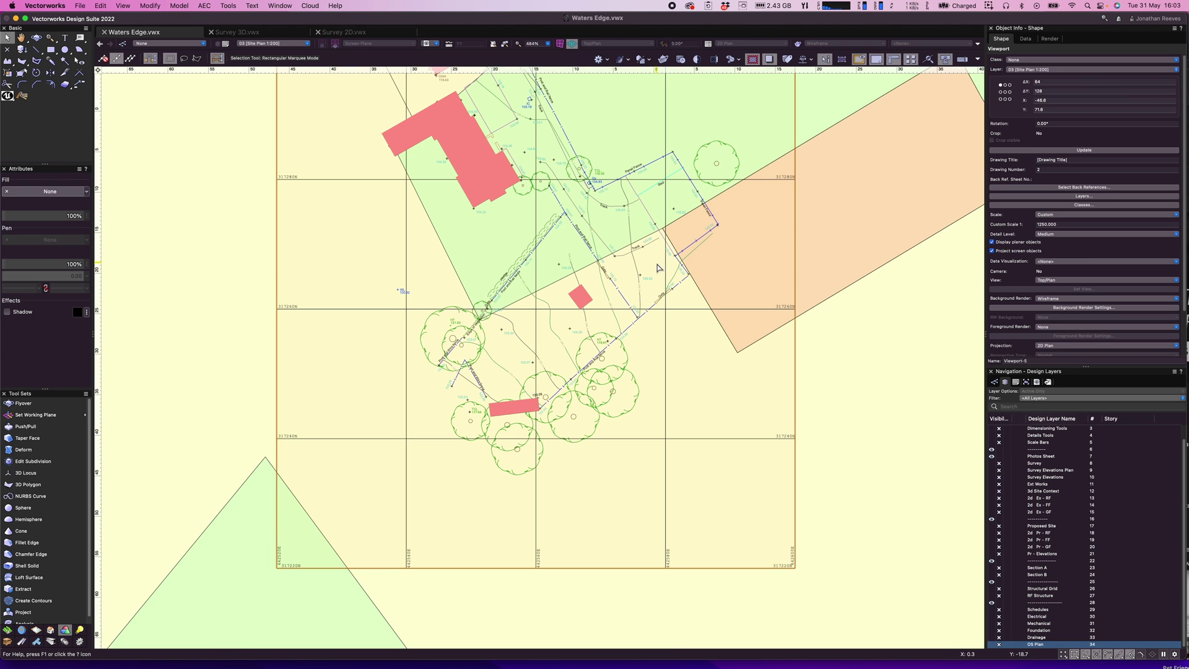
Step: Set the survey viewport's custom scale to 1:200
scroll(659, 268, down, 4)
scroll(658, 268, down, 3)
scroll(633, 298, up, 3)
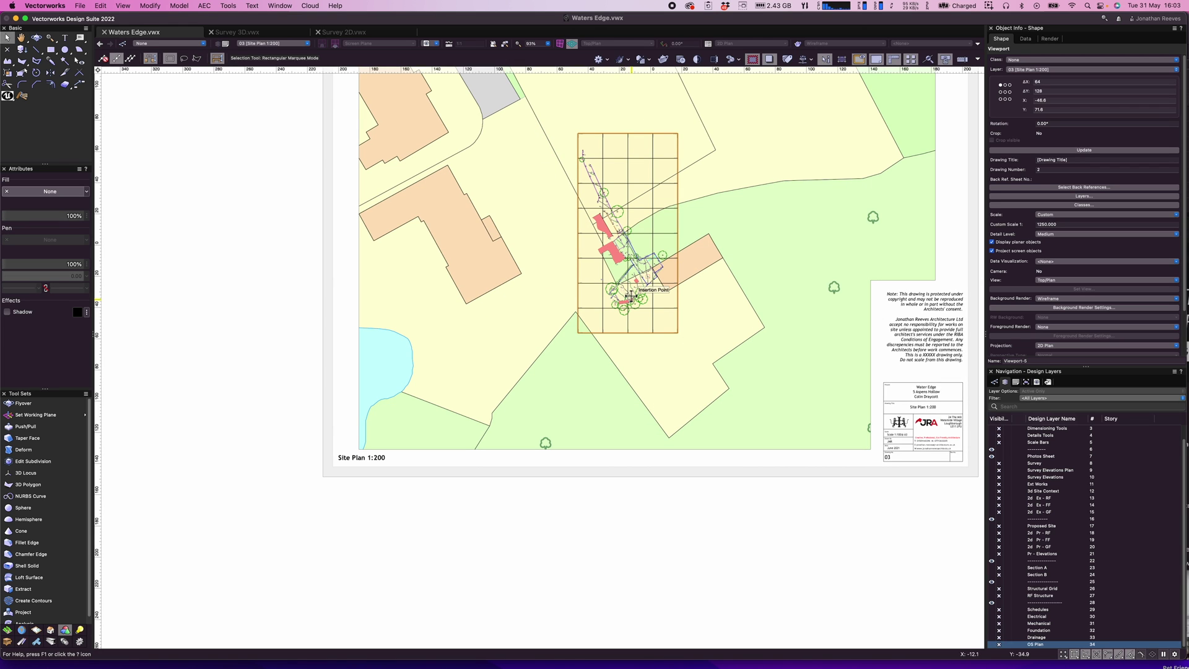
click(1066, 225)
text(200)
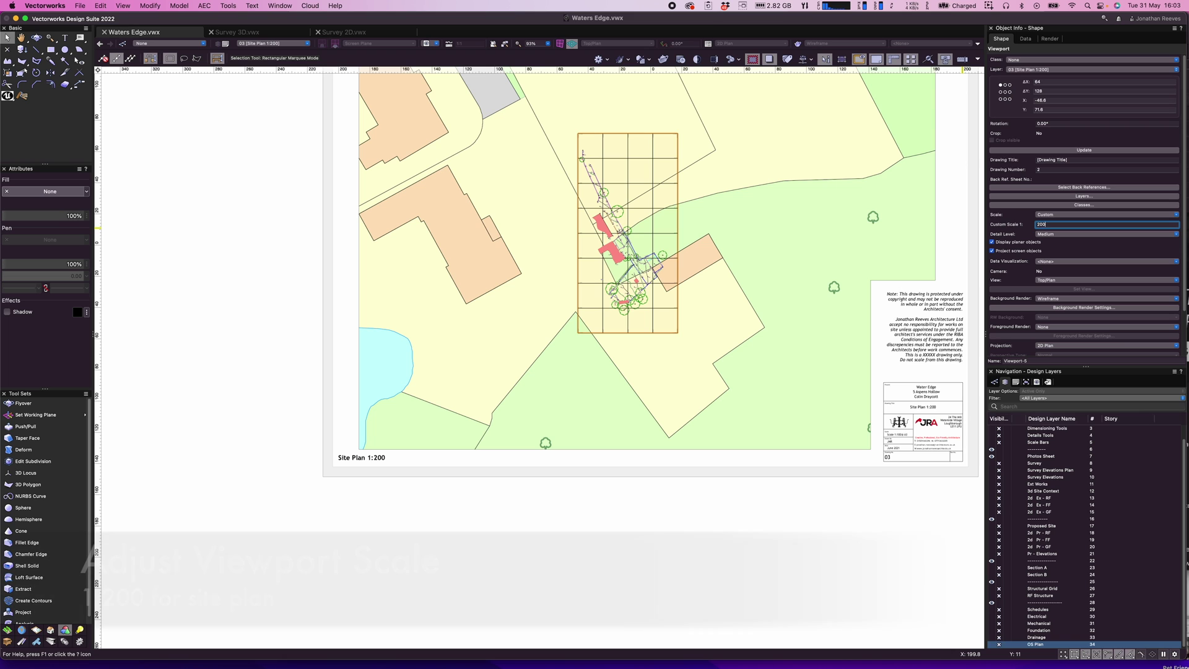
key(Return)
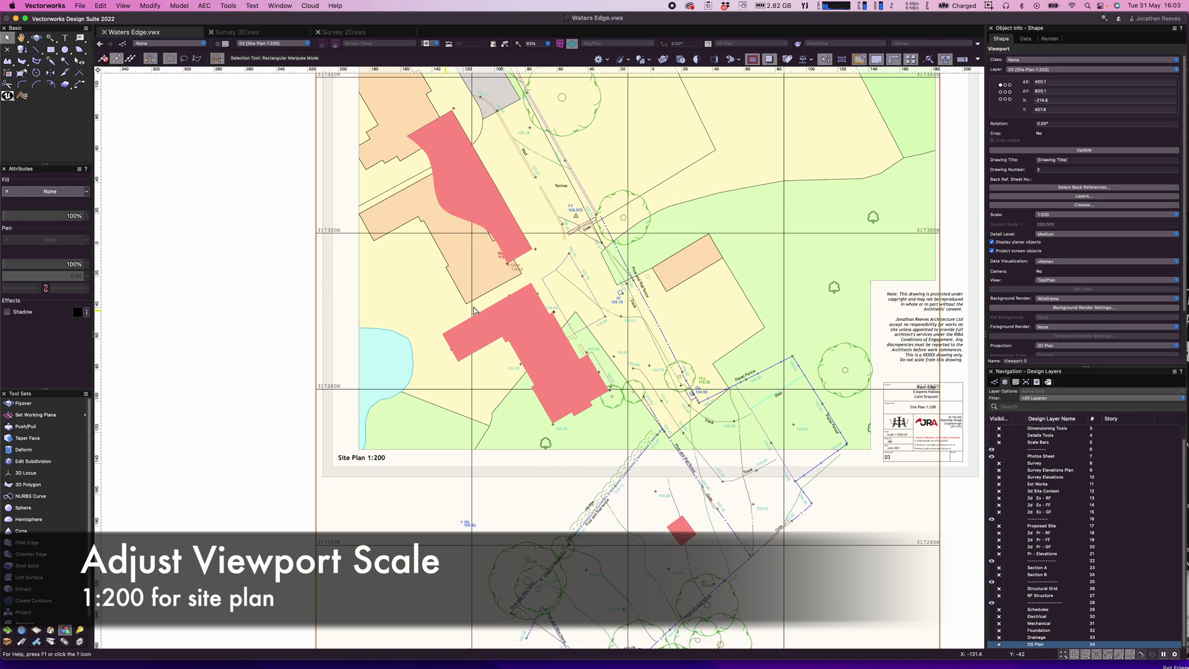
Step: Drag the survey viewport into position within the Site Plan sheet frame
scroll(548, 312, down, 3)
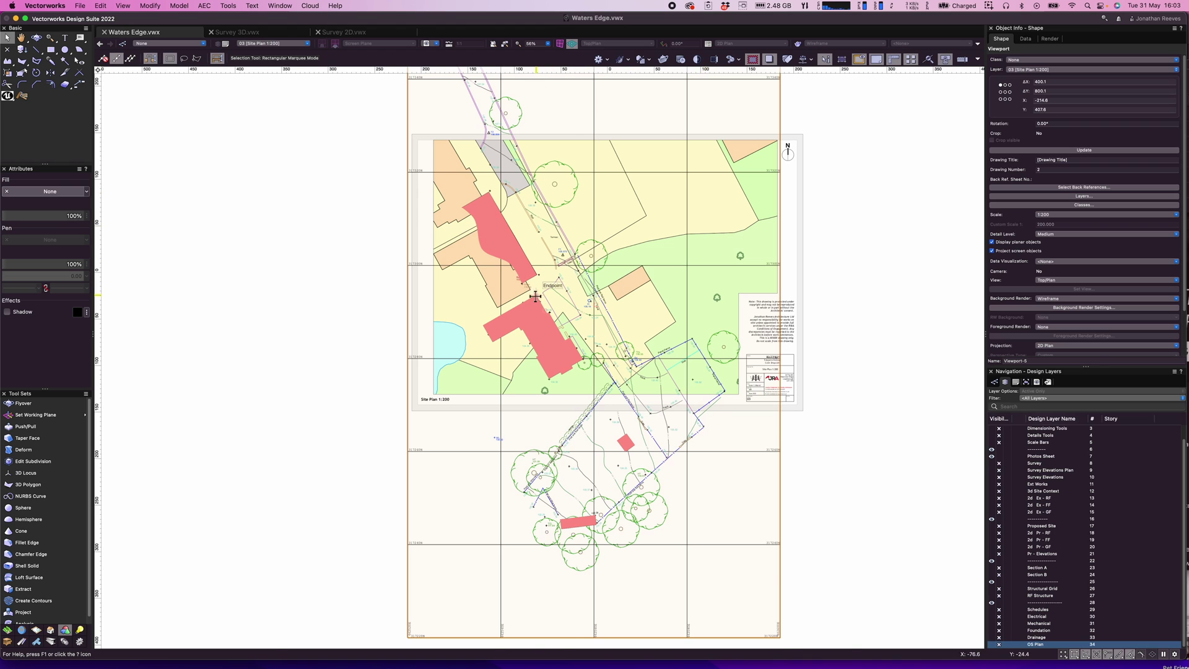
scroll(538, 291, up, 3)
drag(435, 359, 333, 213)
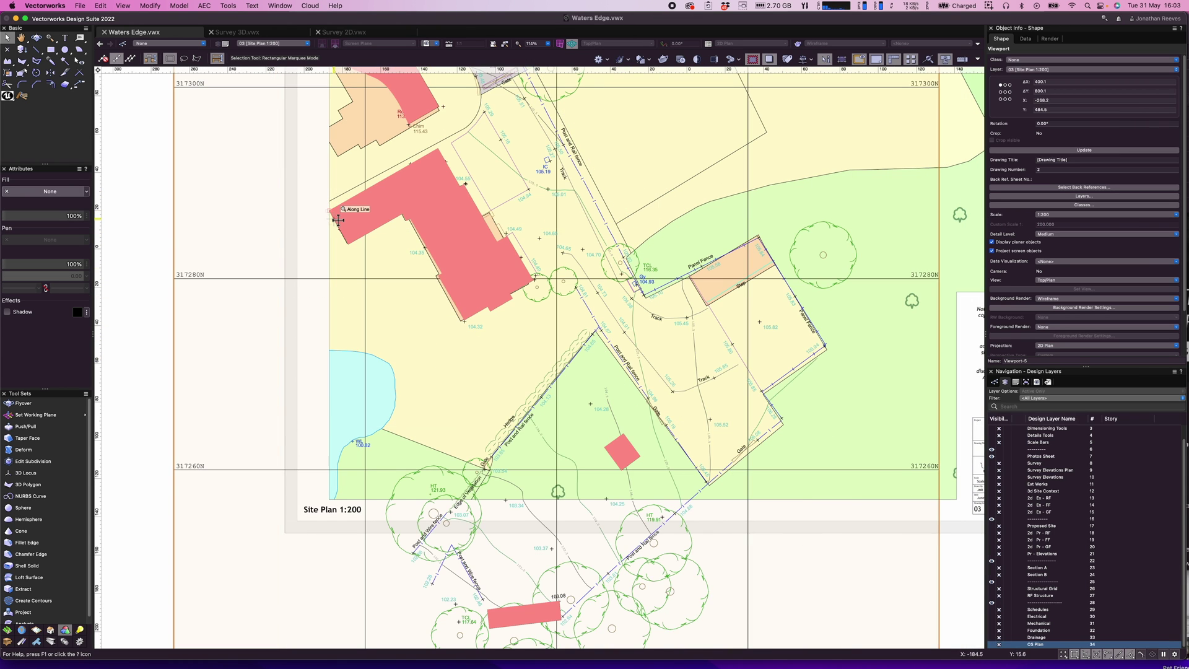
scroll(338, 219, down, 3)
drag(722, 172, 767, 271)
key(x)
click(760, 260)
scroll(761, 259, down, 2)
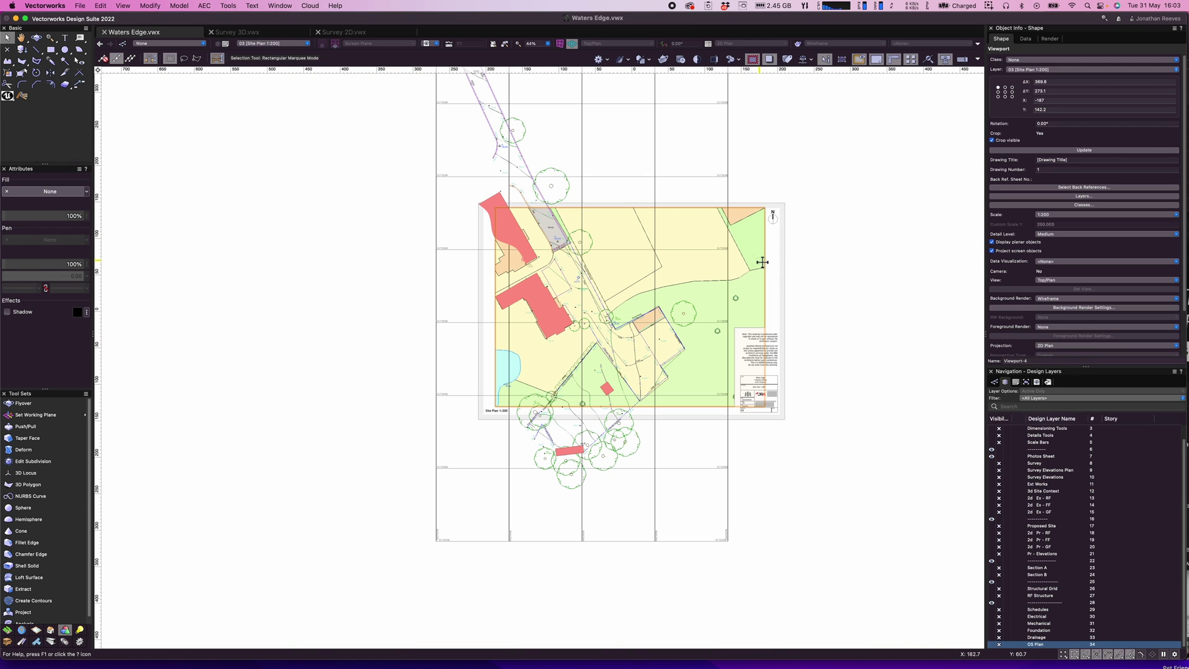
click(748, 266)
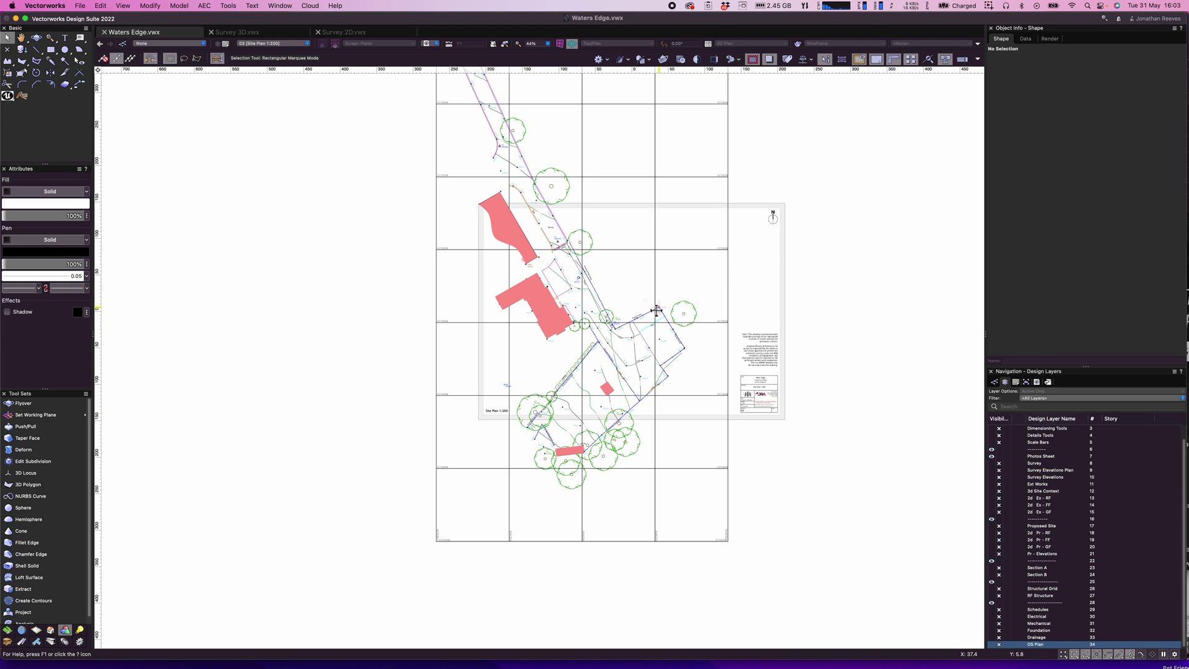
drag(606, 315, 635, 255)
scroll(620, 350, up, 1)
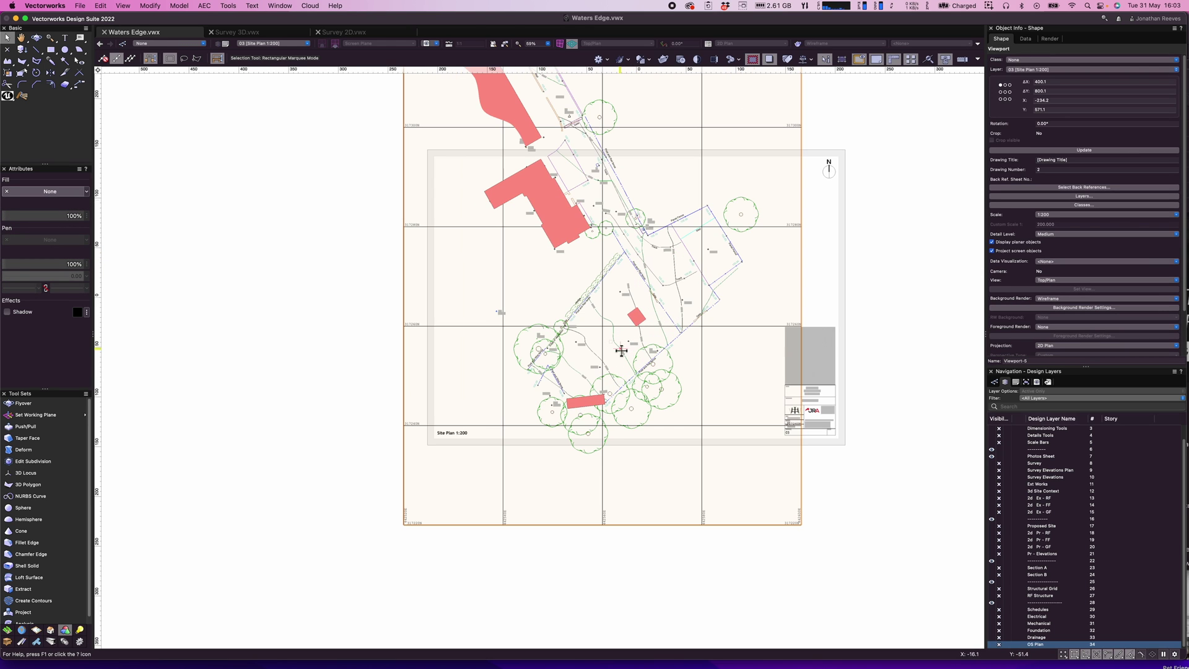
drag(601, 428, 613, 421)
scroll(613, 421, down, 1)
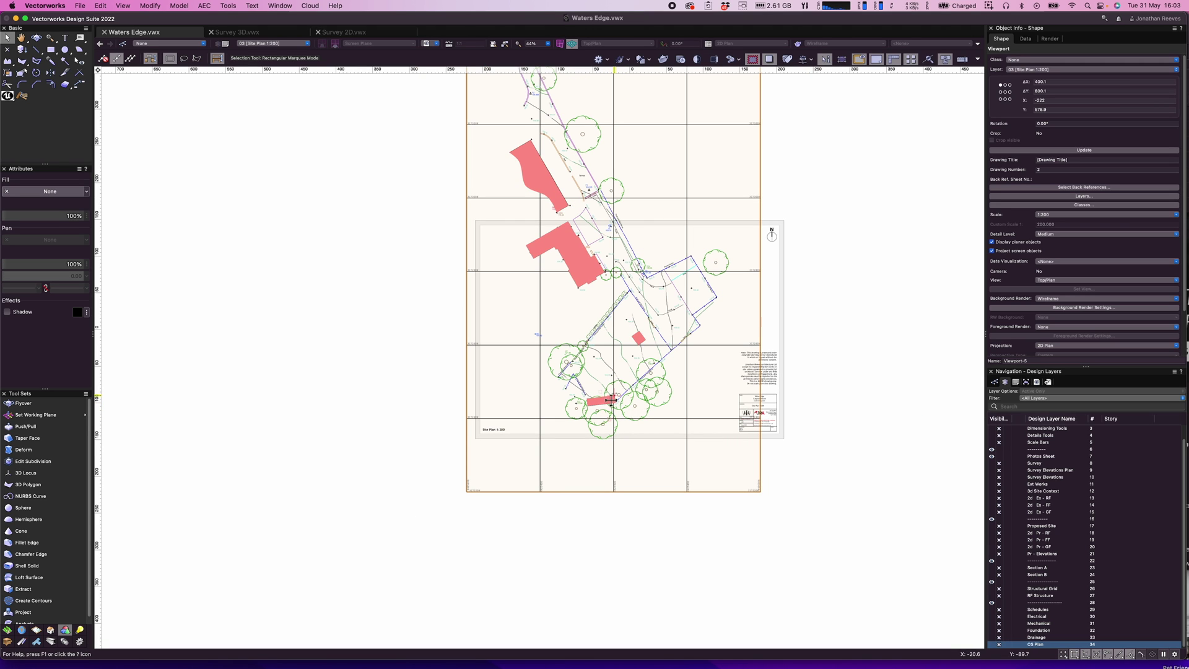
Step: Crop the survey viewport to a rectangle around the site and exit crop editing
double_click(594, 252)
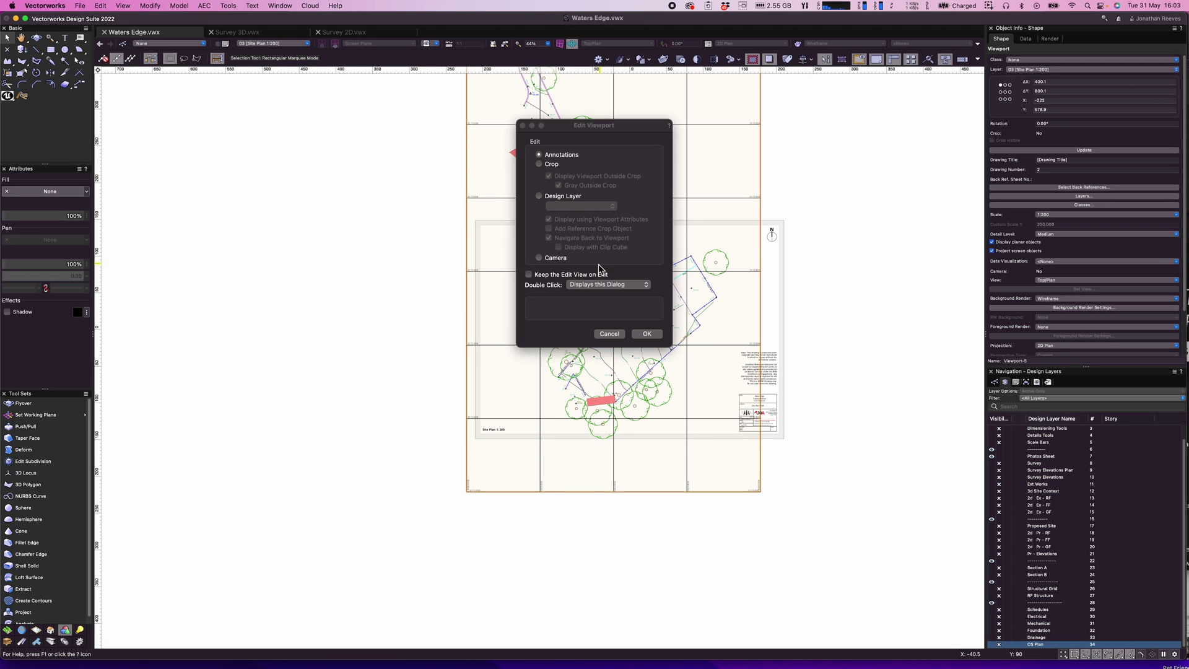
click(539, 163)
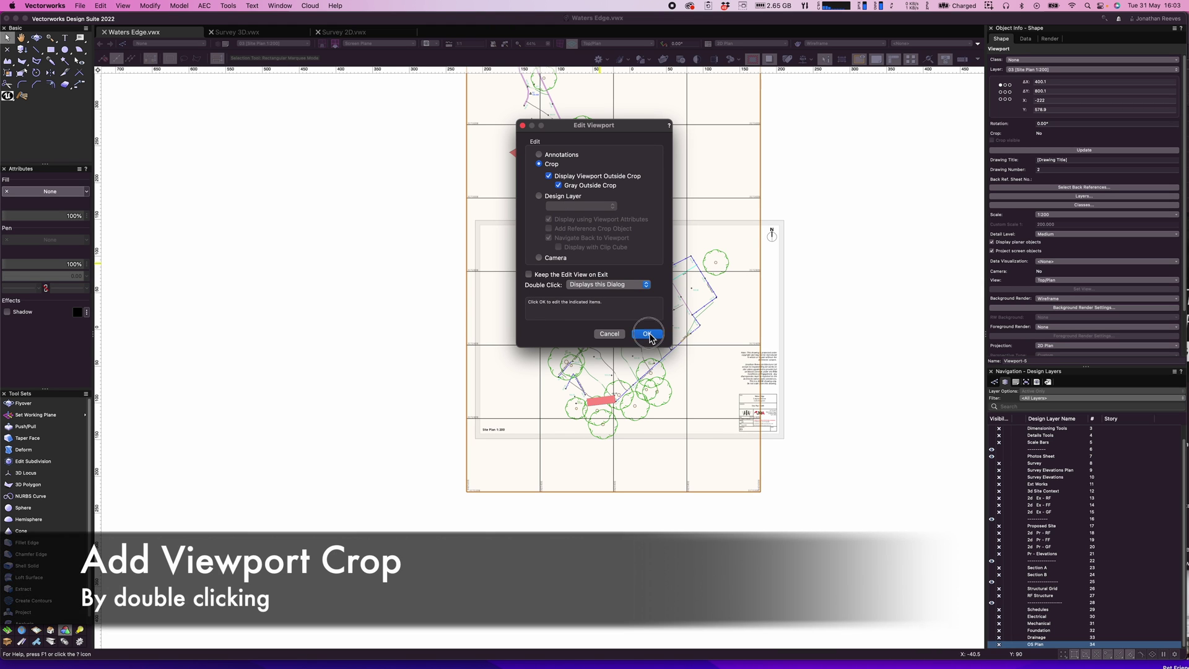
click(647, 334)
click(54, 52)
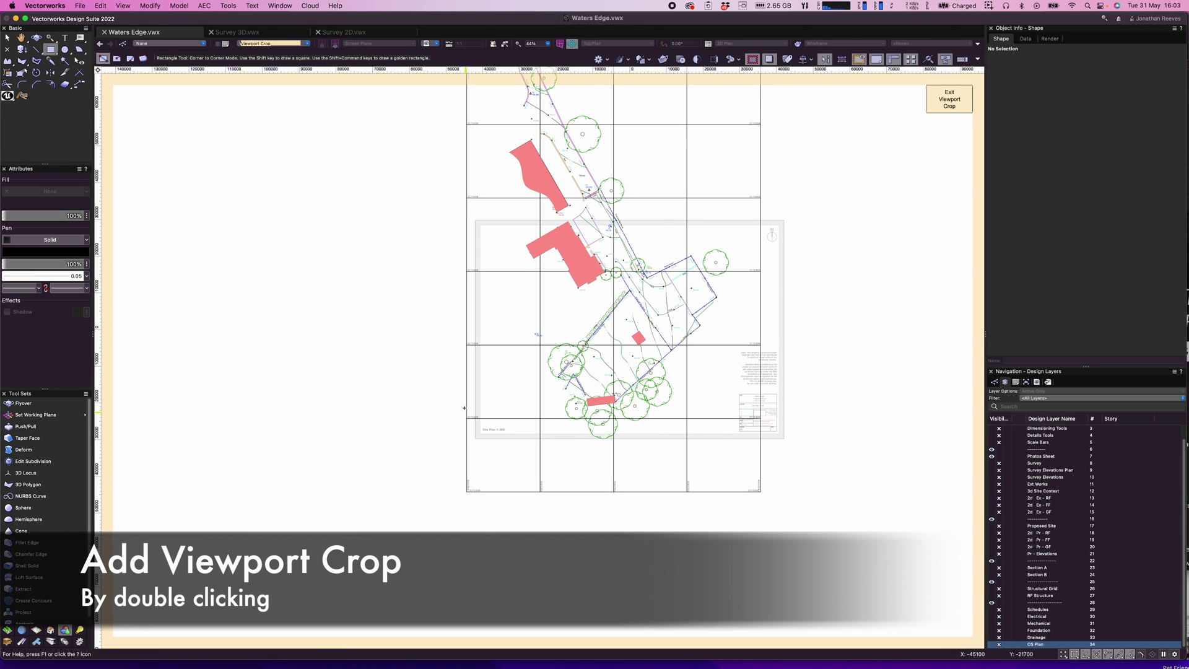
click(479, 417)
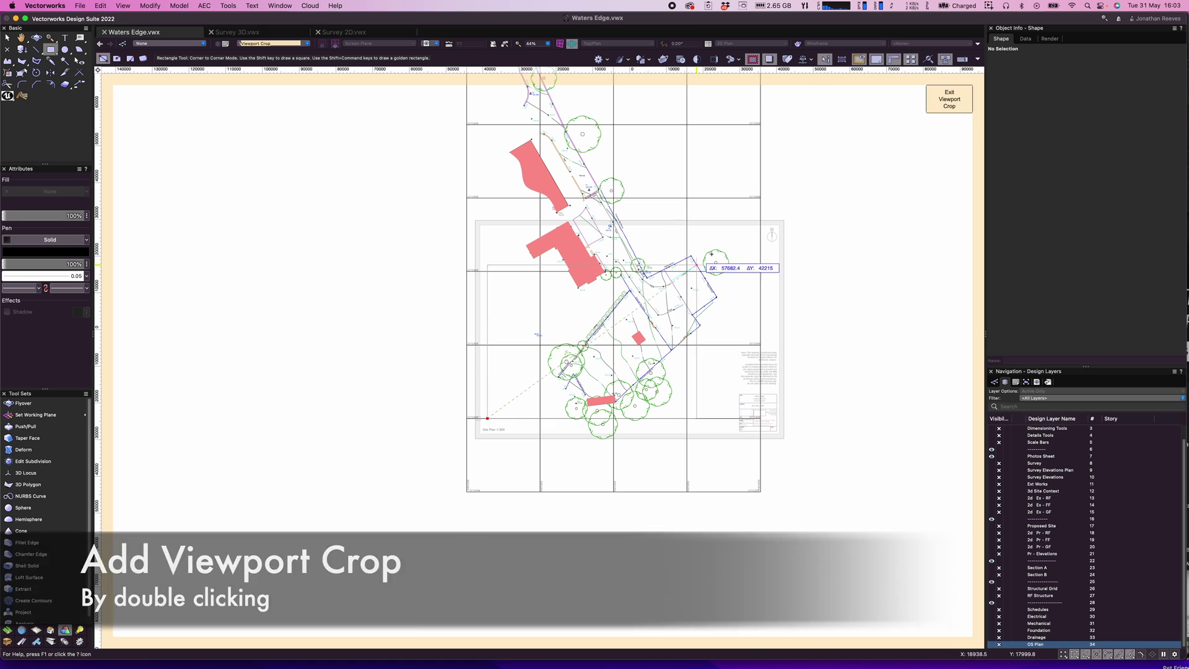
click(734, 227)
key(x)
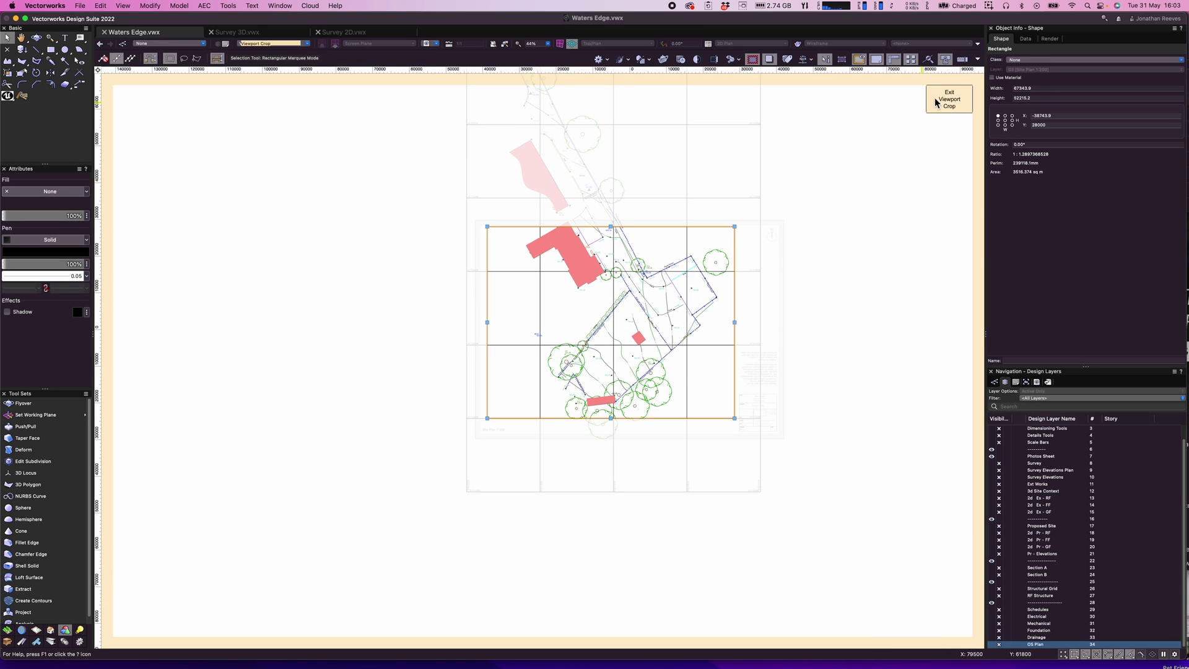
click(949, 99)
key(super+6)
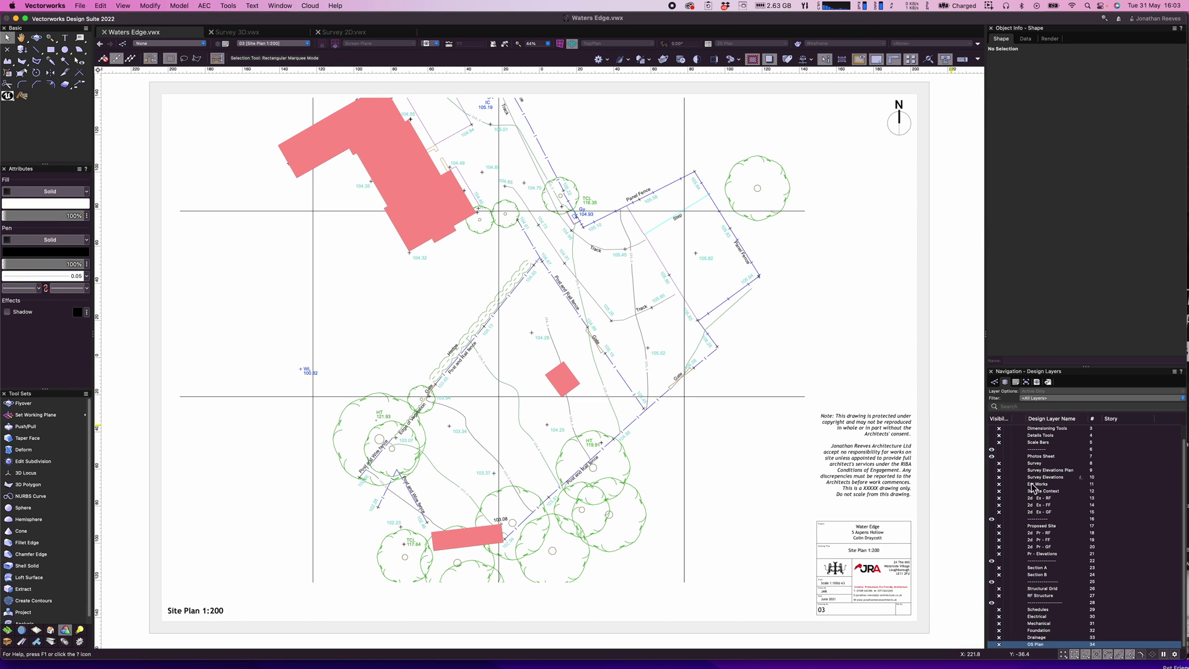
Step: Open sheet 02 Block Plan 1:500, then sheet 03 Site Plan 1:200
click(1016, 382)
double_click(1042, 436)
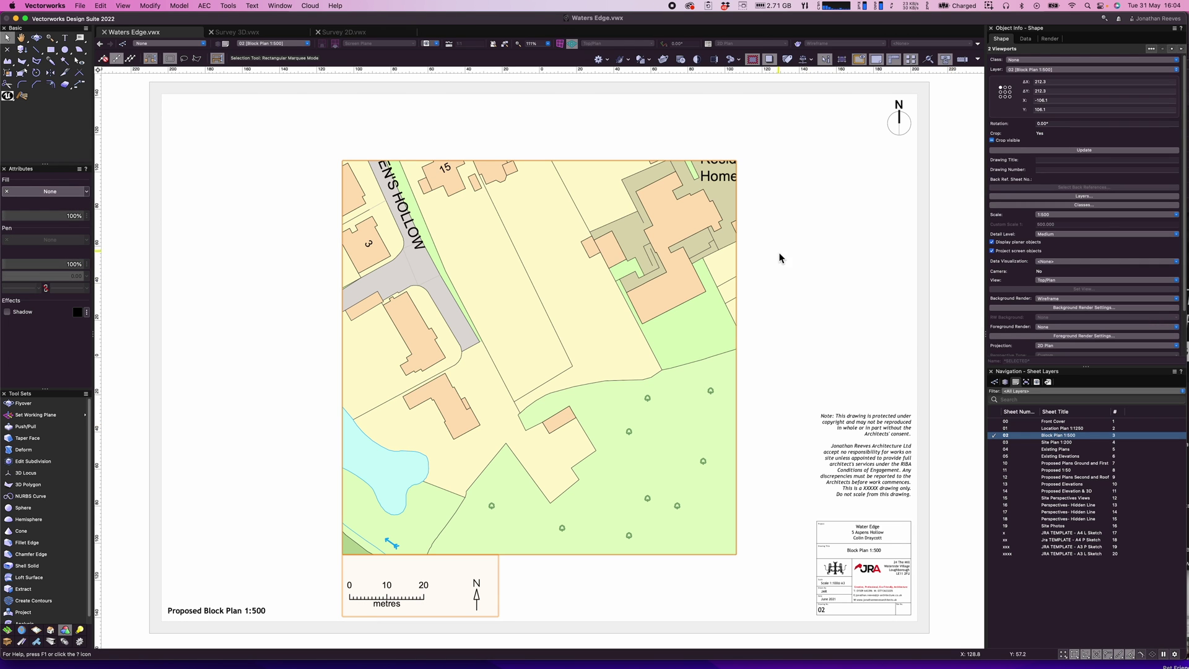
click(778, 257)
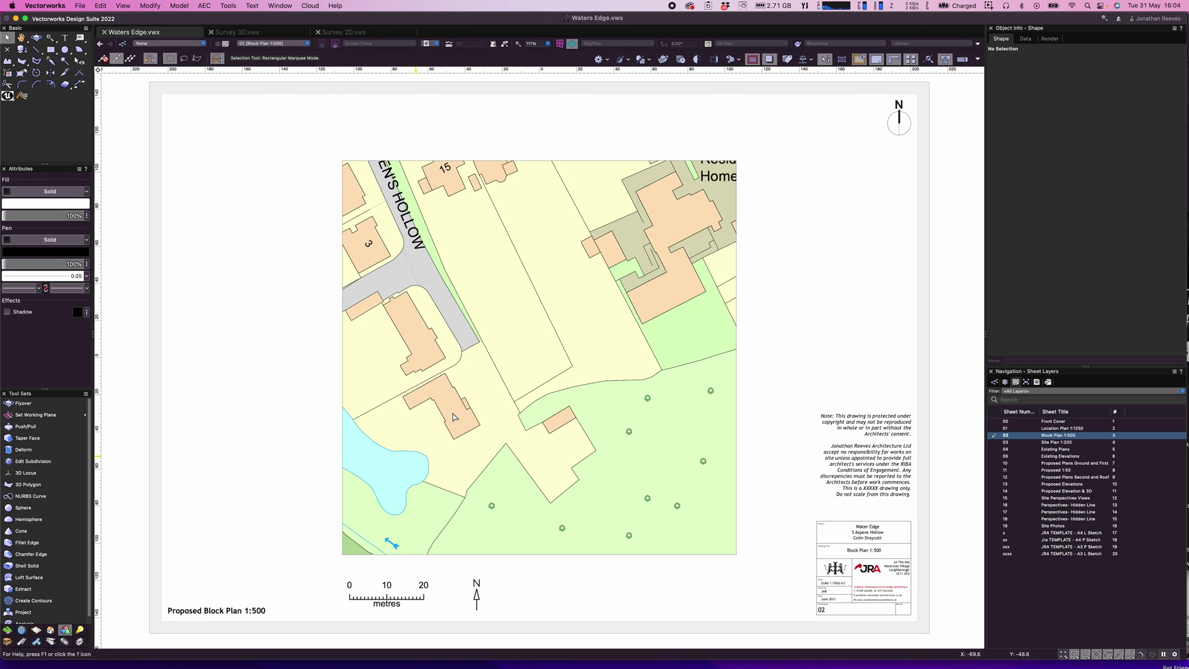
double_click(1044, 443)
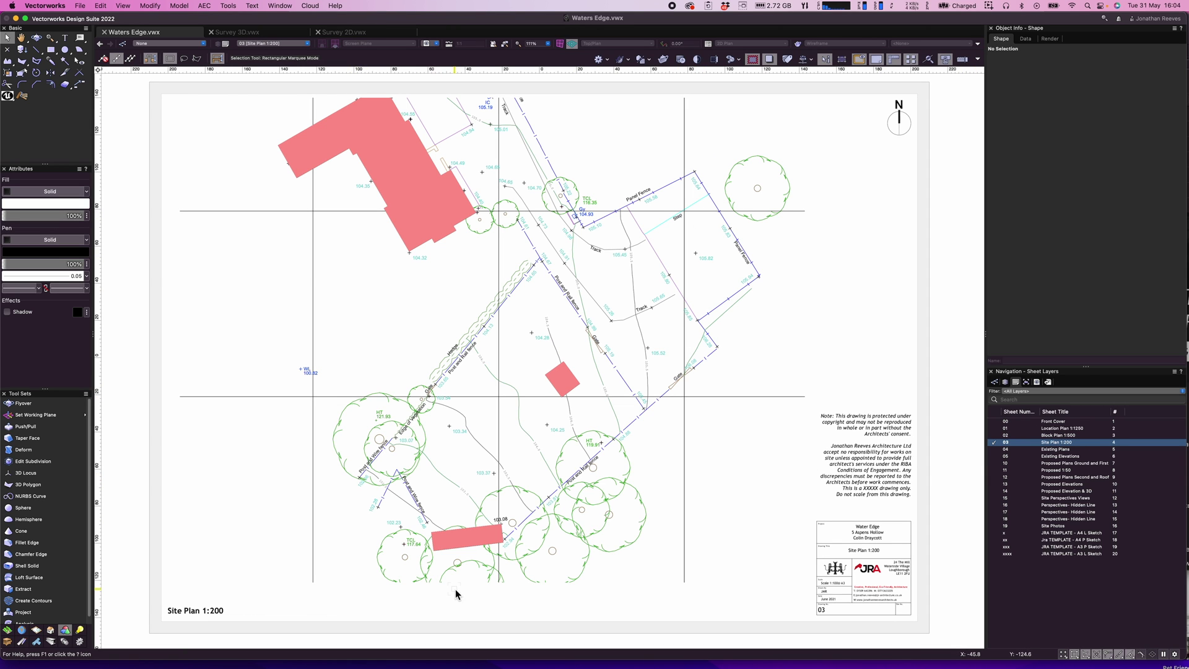
Step: Make the viewport crop visible, hide the Survey-FS_GRID class in it, then view sheet 19 Site Photos
click(637, 419)
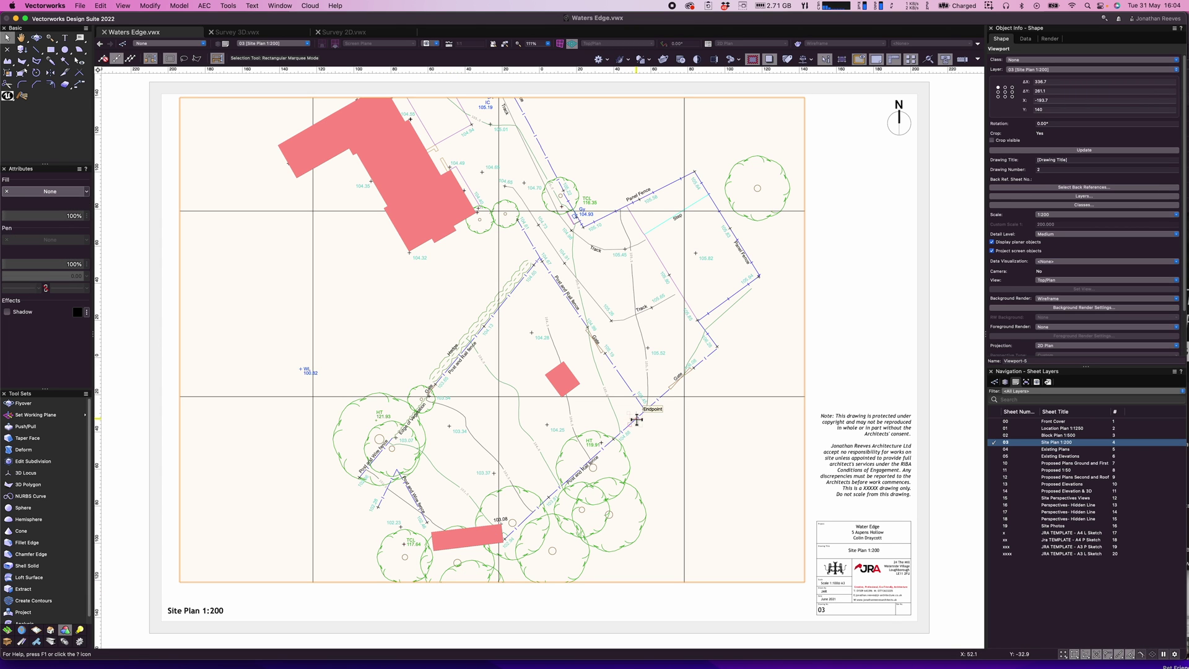
click(993, 140)
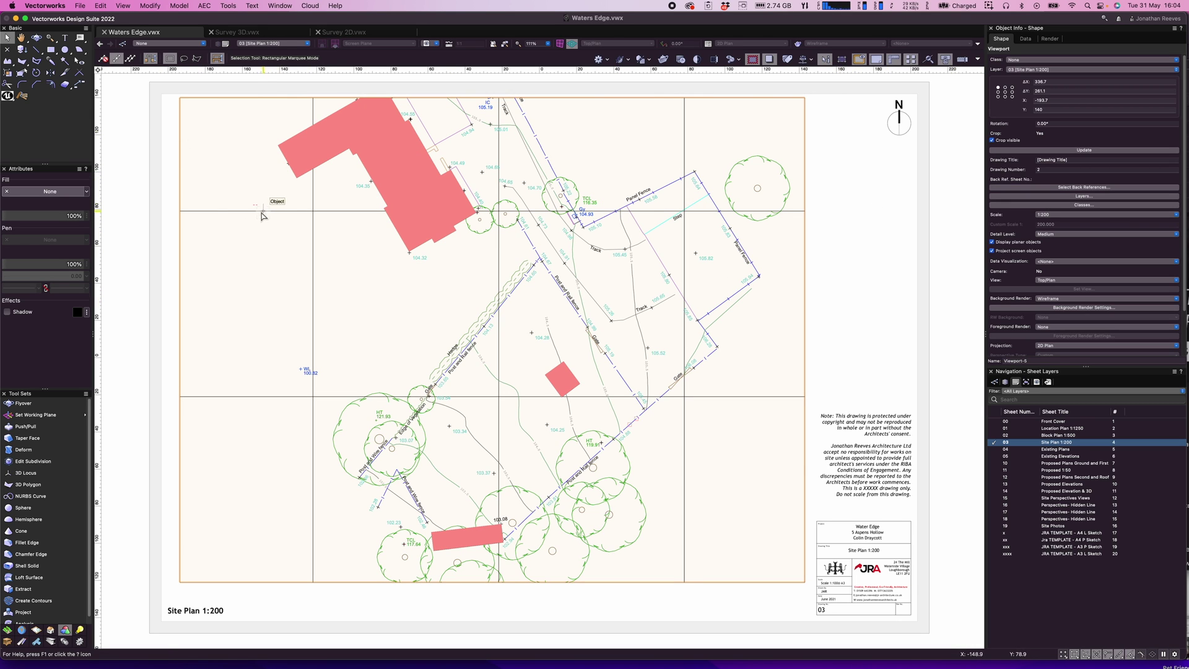
key(shift+v)
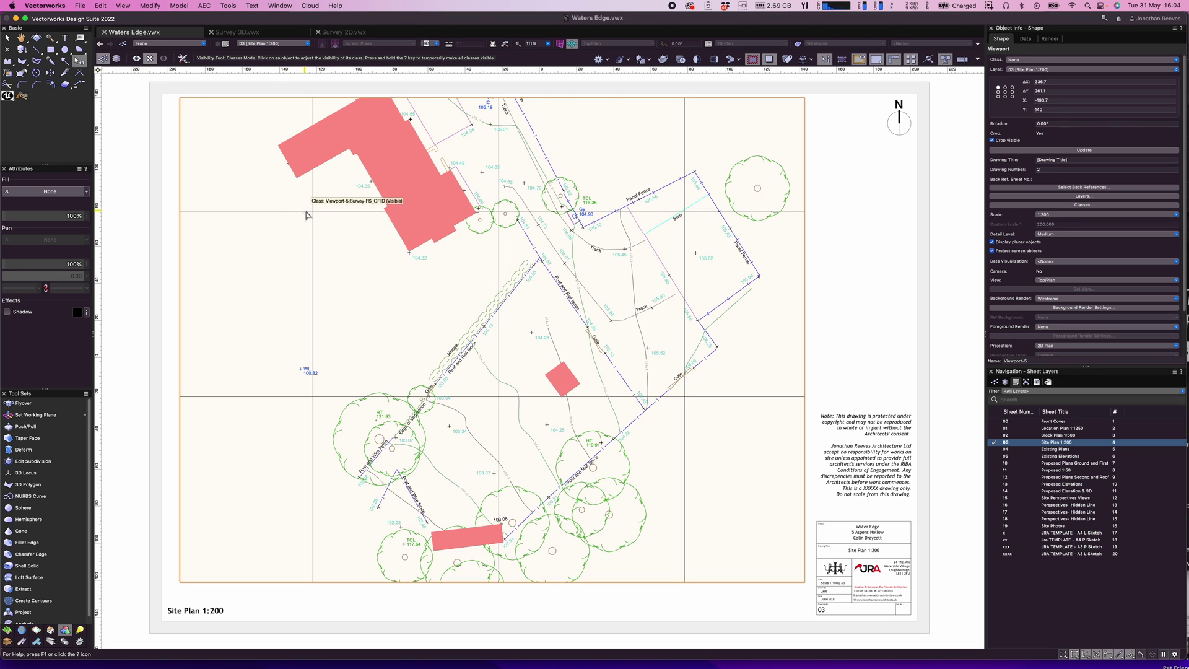
click(306, 212)
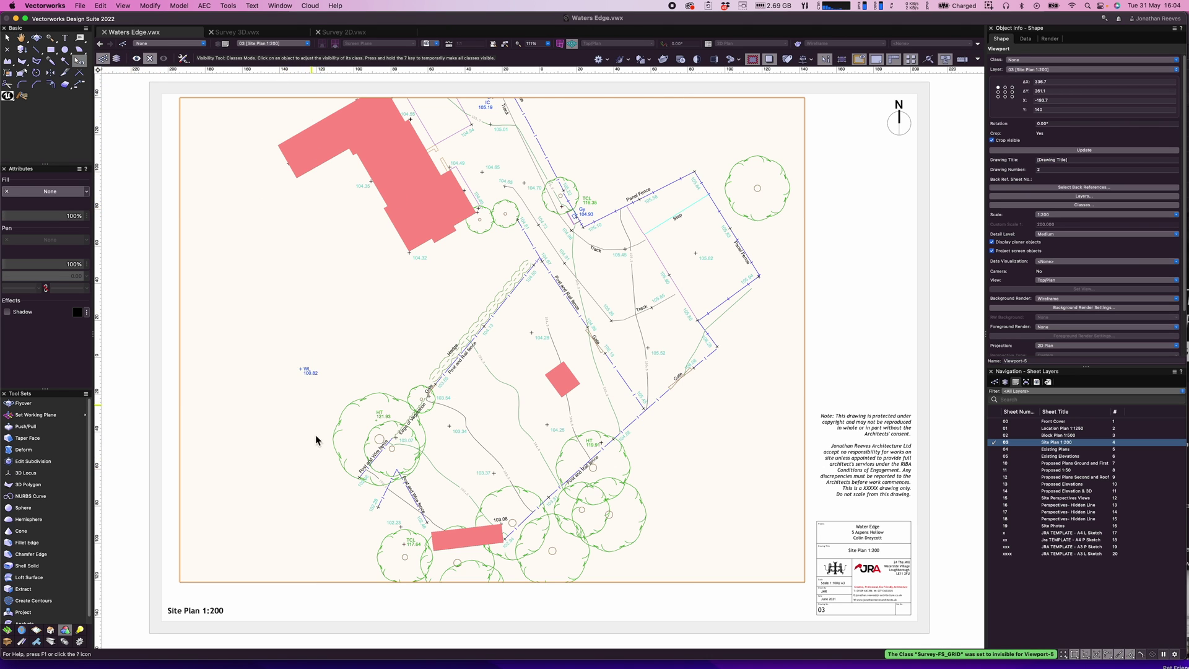
key(x)
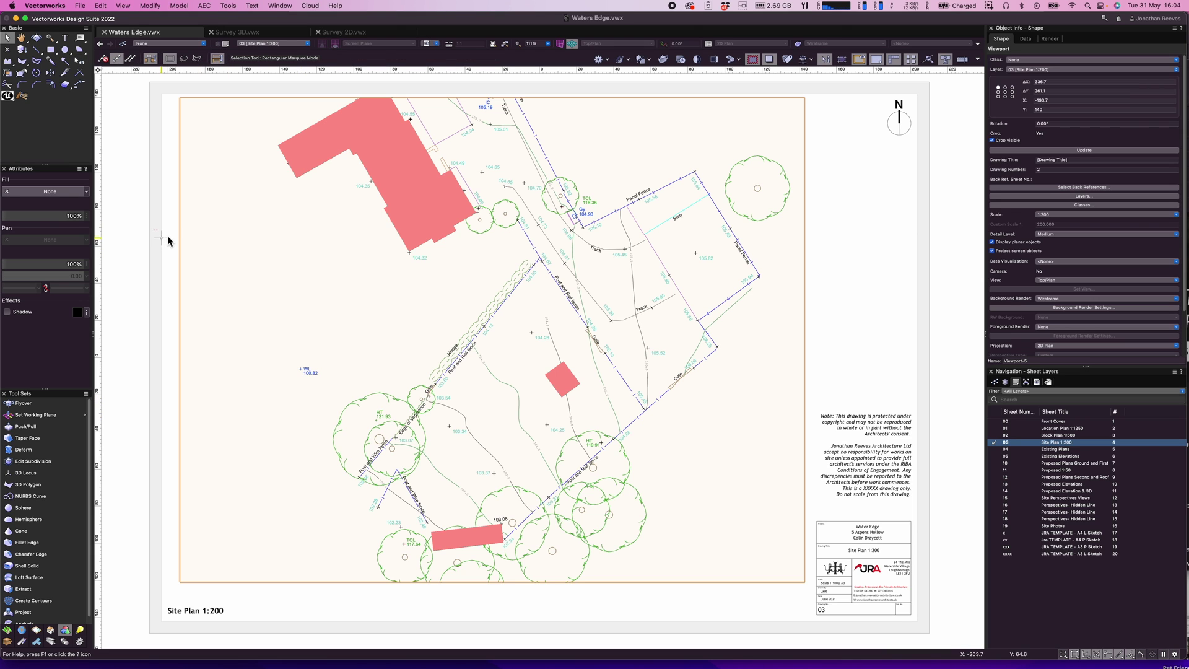
click(171, 240)
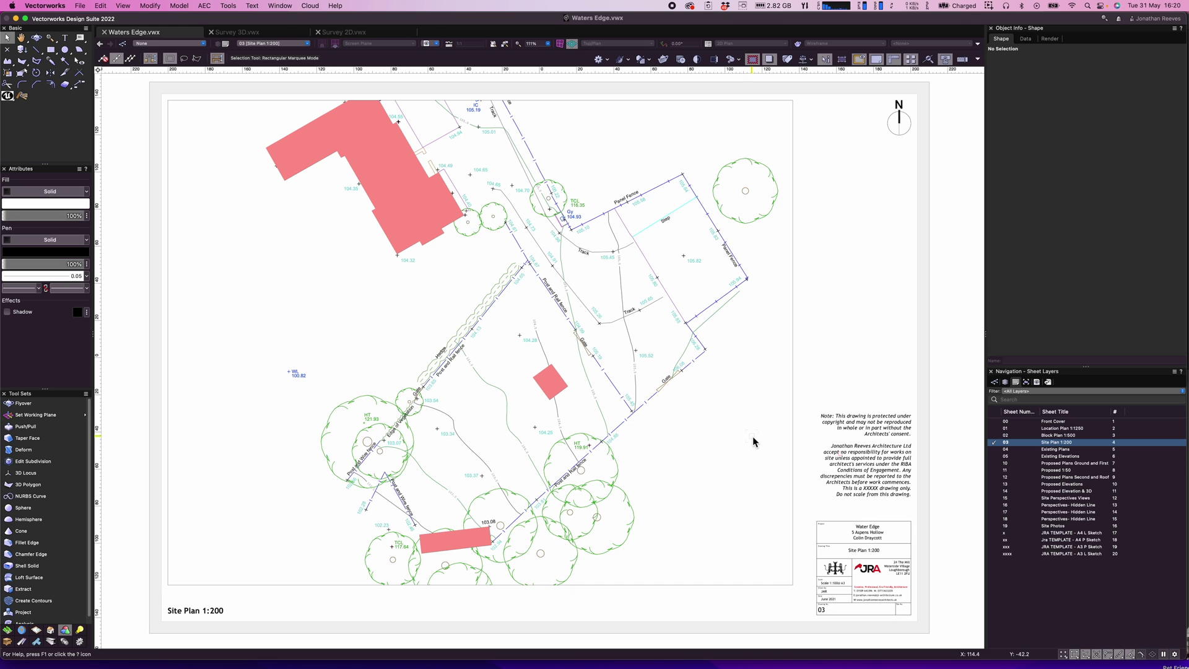
click(1051, 528)
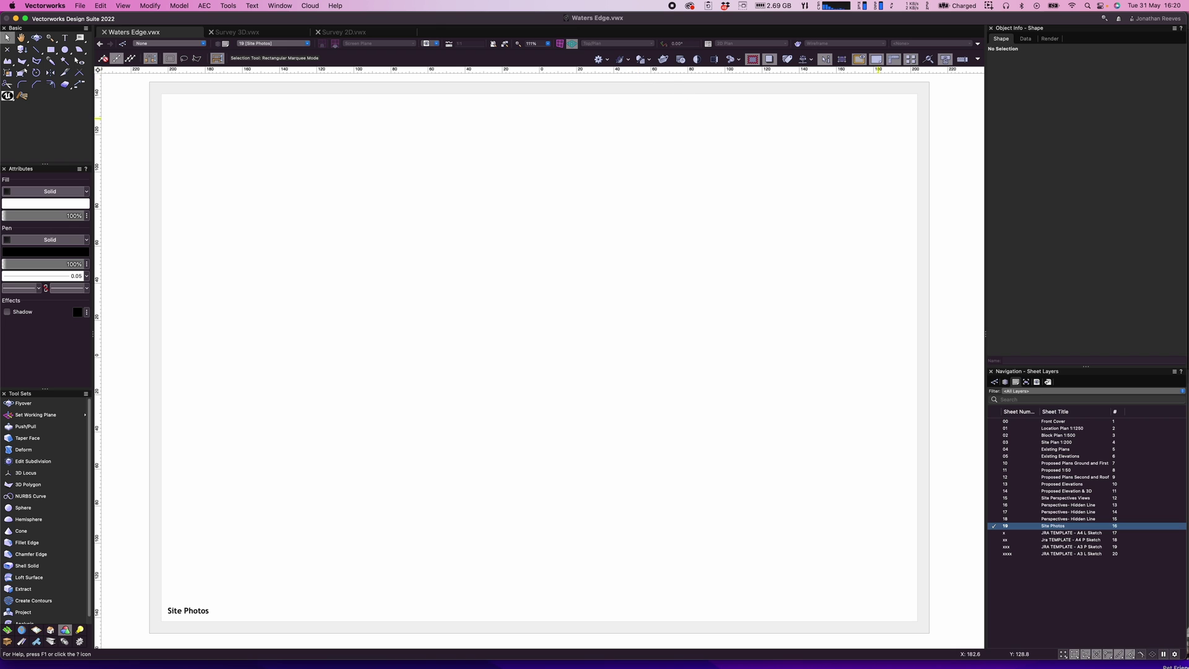
Step: Show the Finder Photos folder as a list with a Tags column, sorted by tag
key(super+Tab)
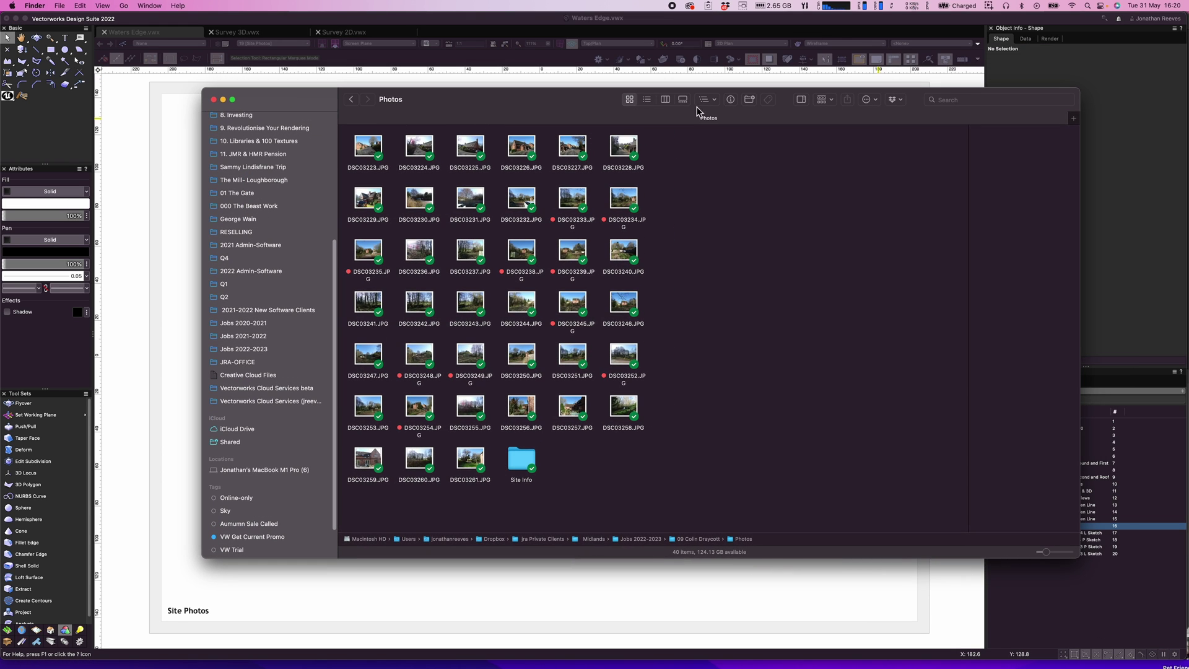
click(646, 99)
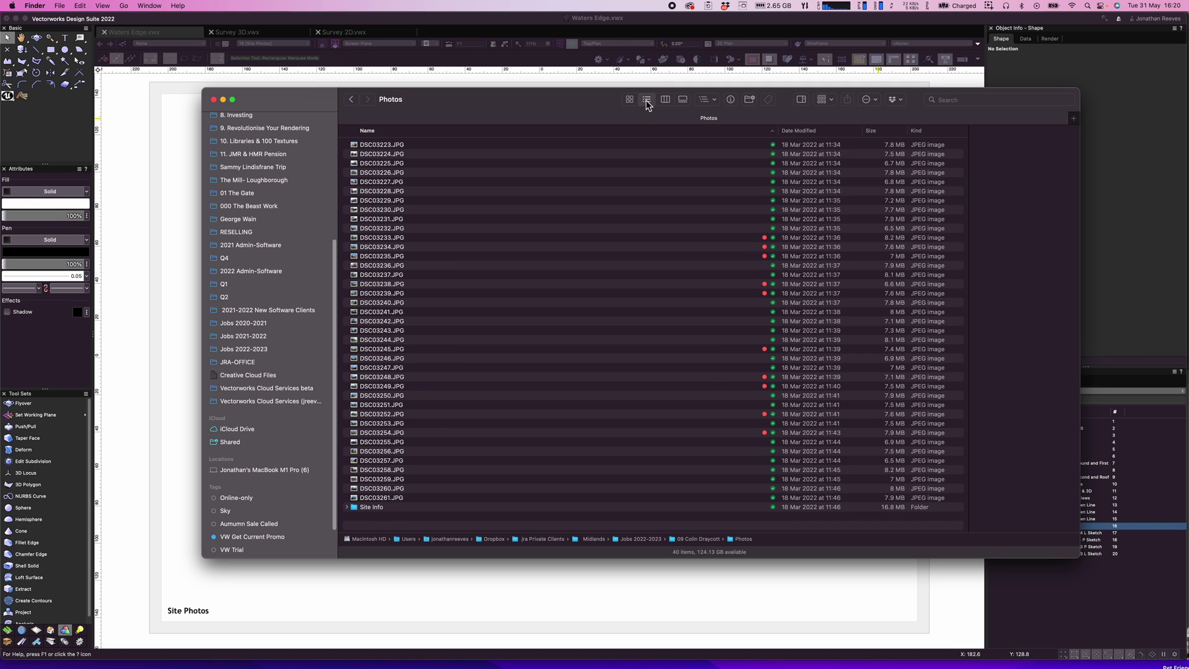
right_click(671, 138)
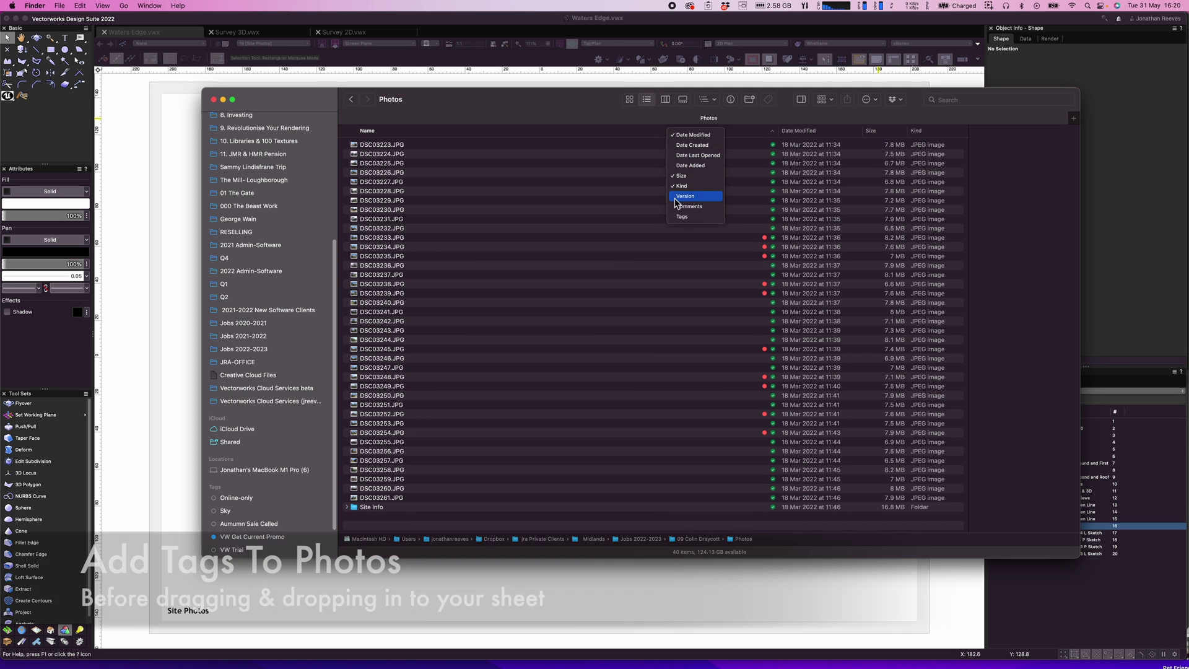
click(688, 216)
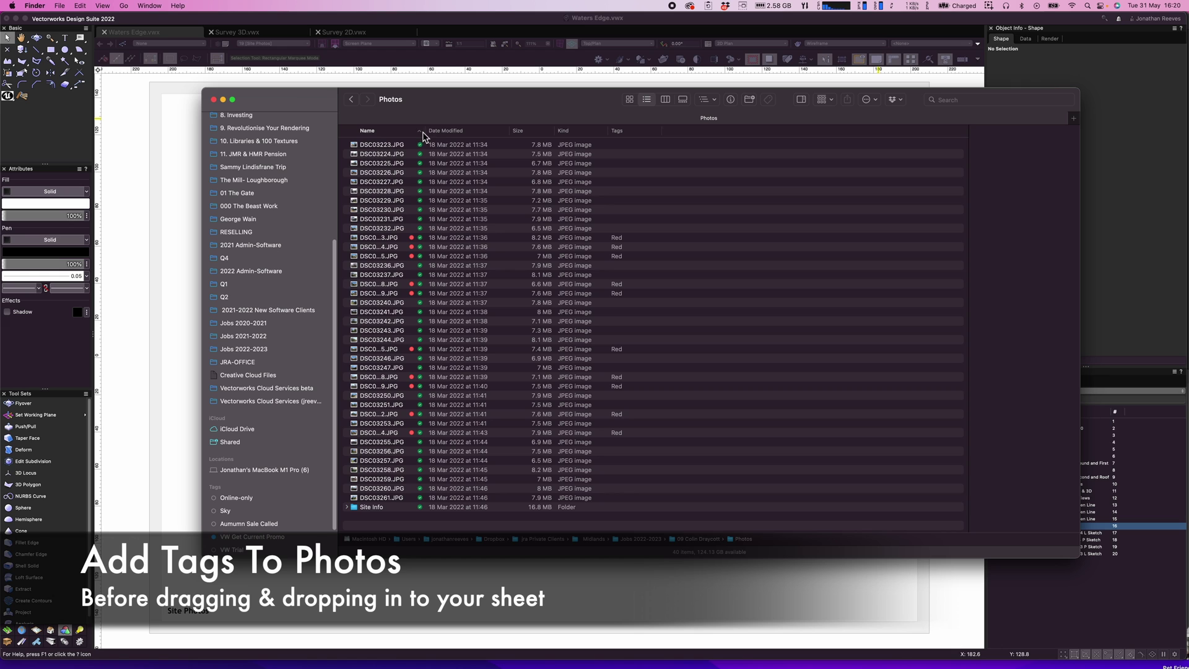
drag(427, 132, 742, 131)
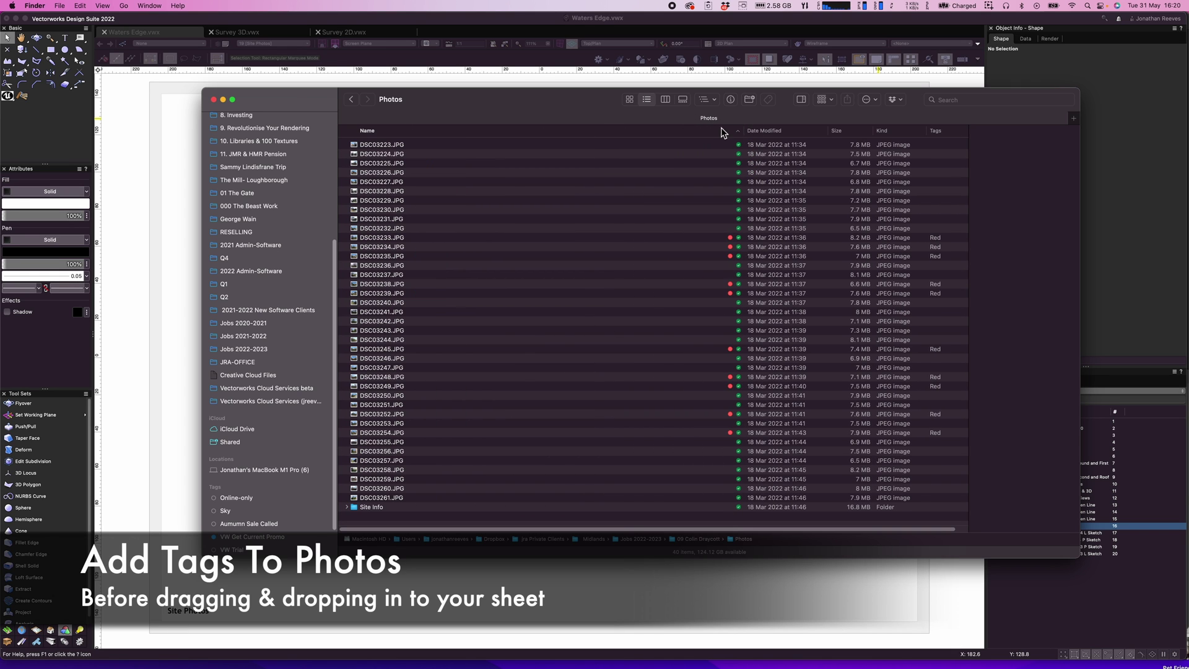
click(936, 130)
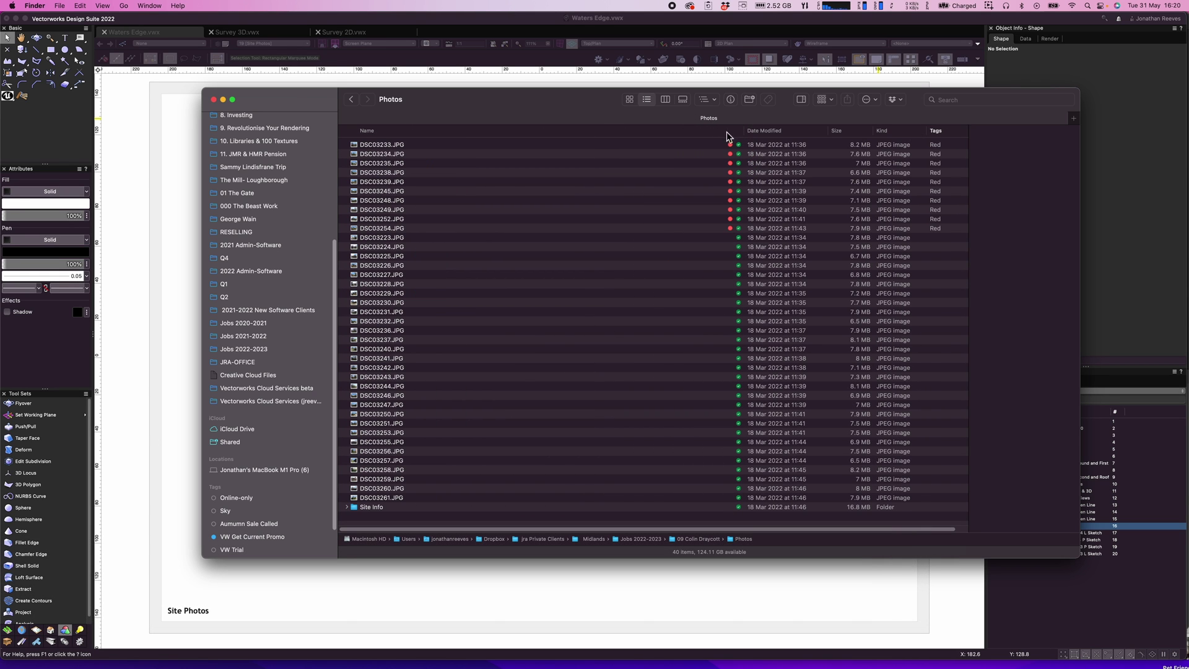
Step: Select the ten Red-tagged photos and drag them onto the Site Photos sheet
click(402, 147)
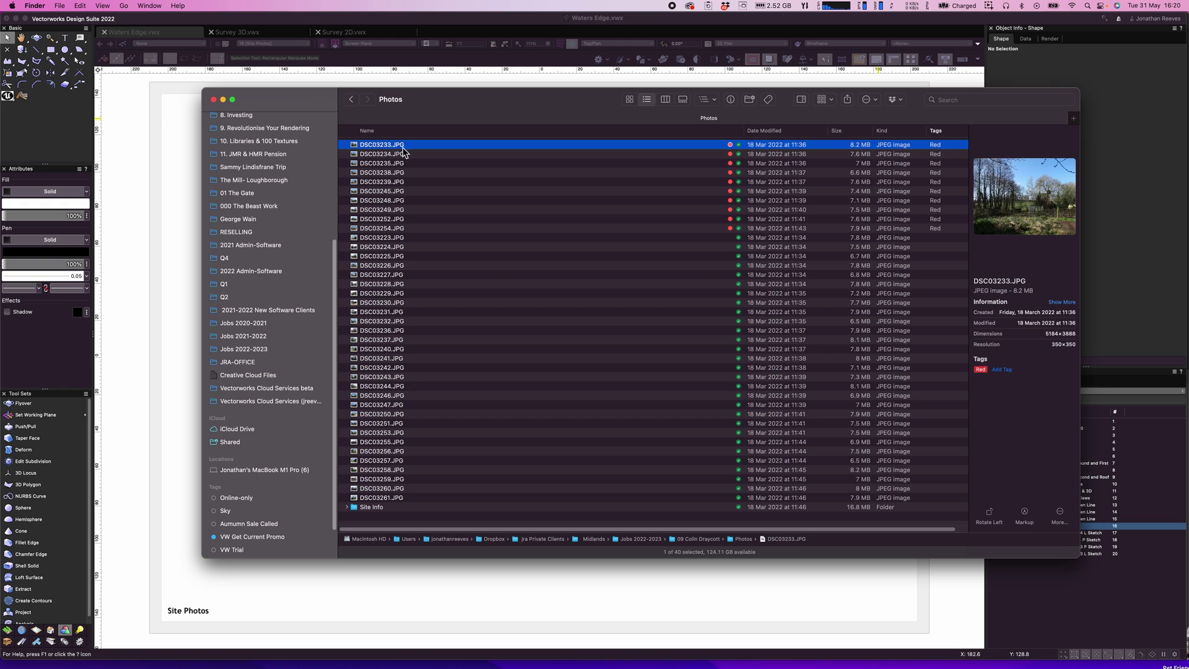
shift+click(728, 230)
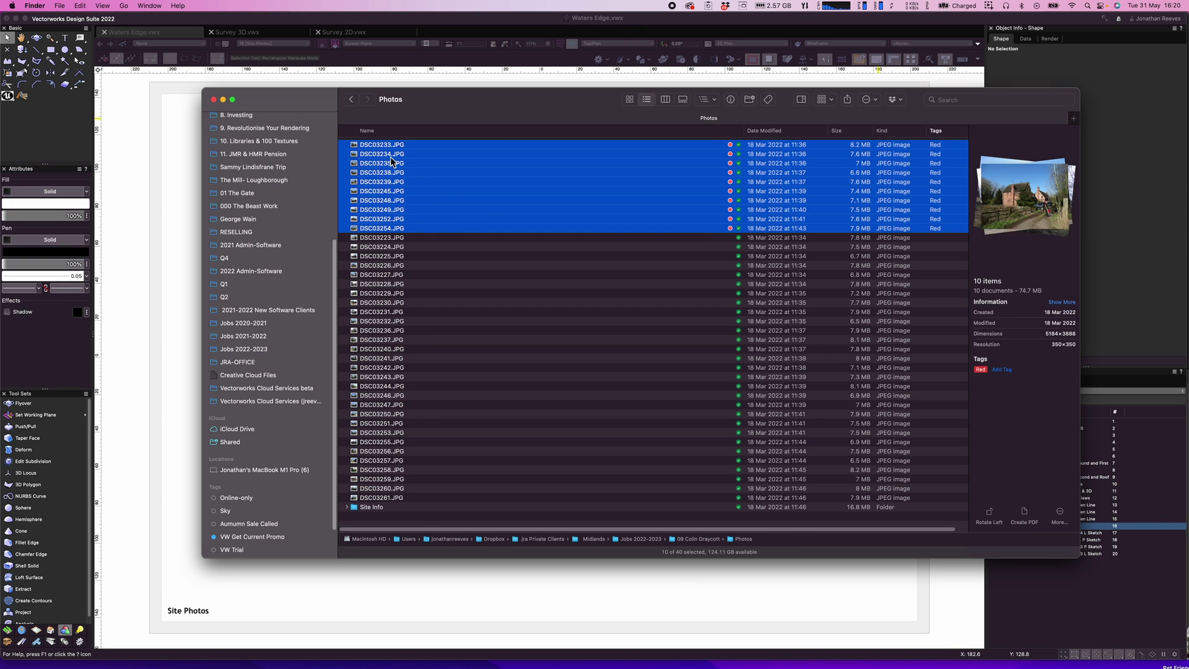
drag(304, 98, 641, 98)
drag(720, 140, 449, 265)
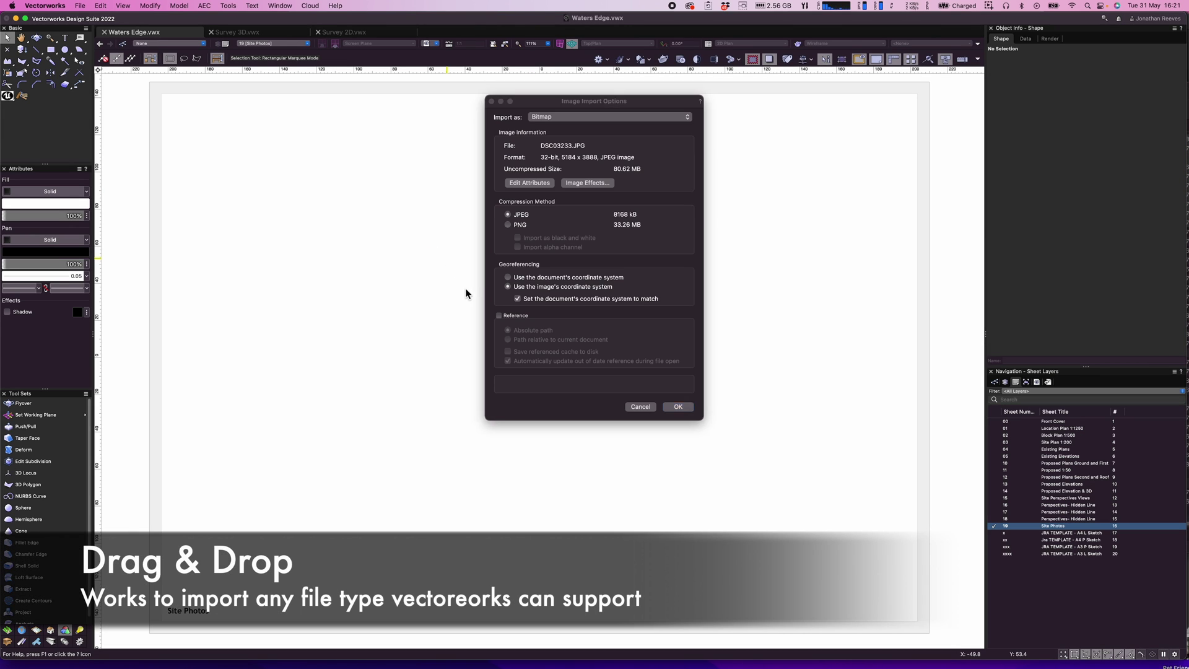
Step: Import the photos with Reference (Absolute path) ticked and Image Effects left unchanged
click(500, 317)
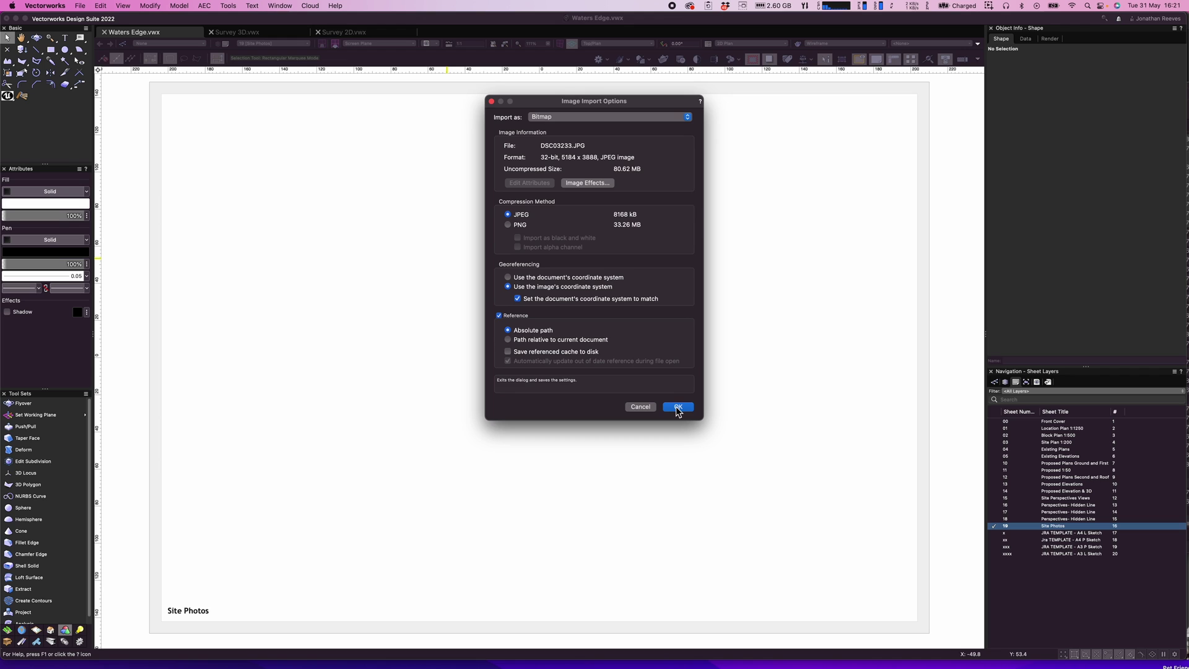
click(596, 183)
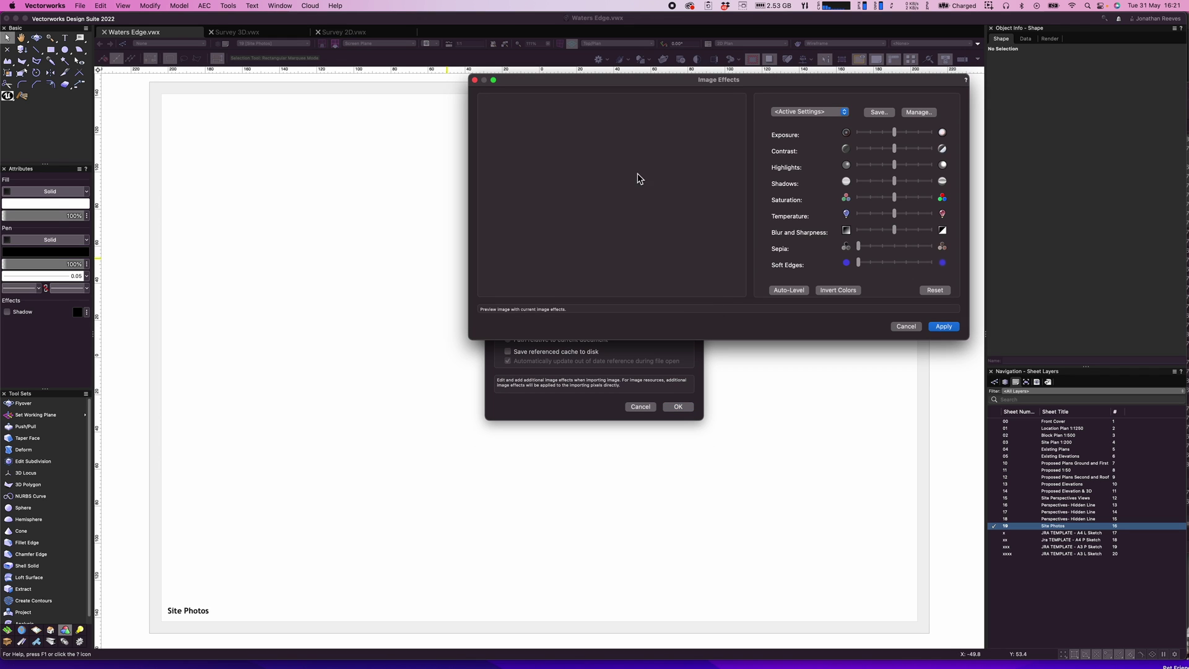
click(905, 327)
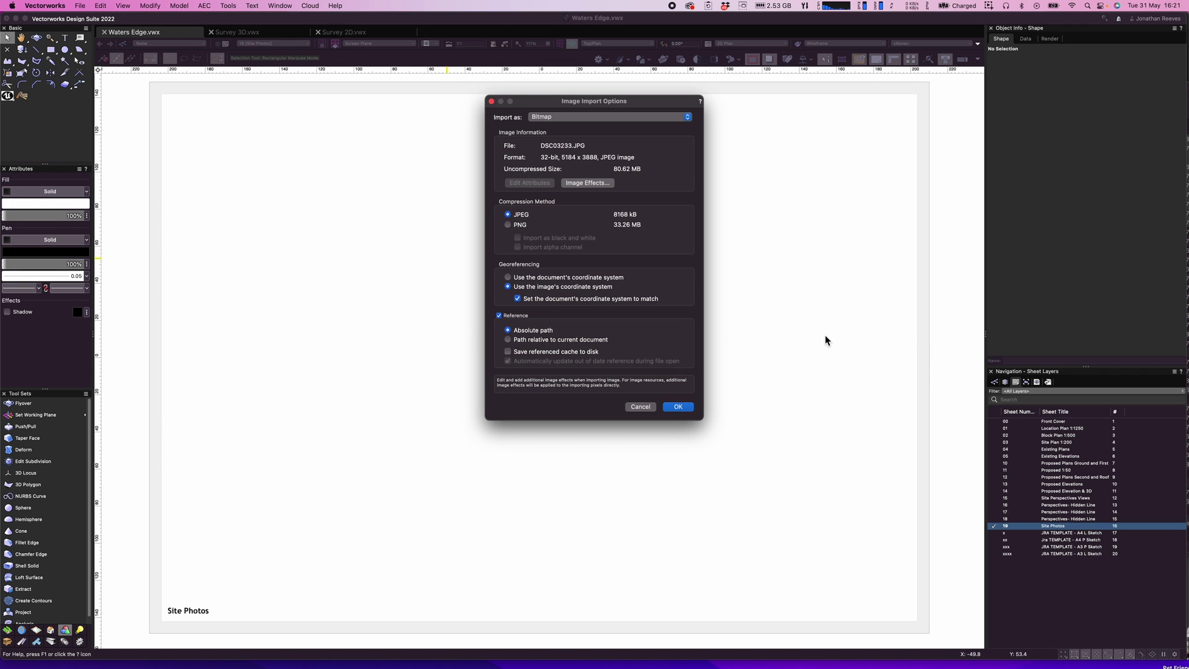
click(680, 406)
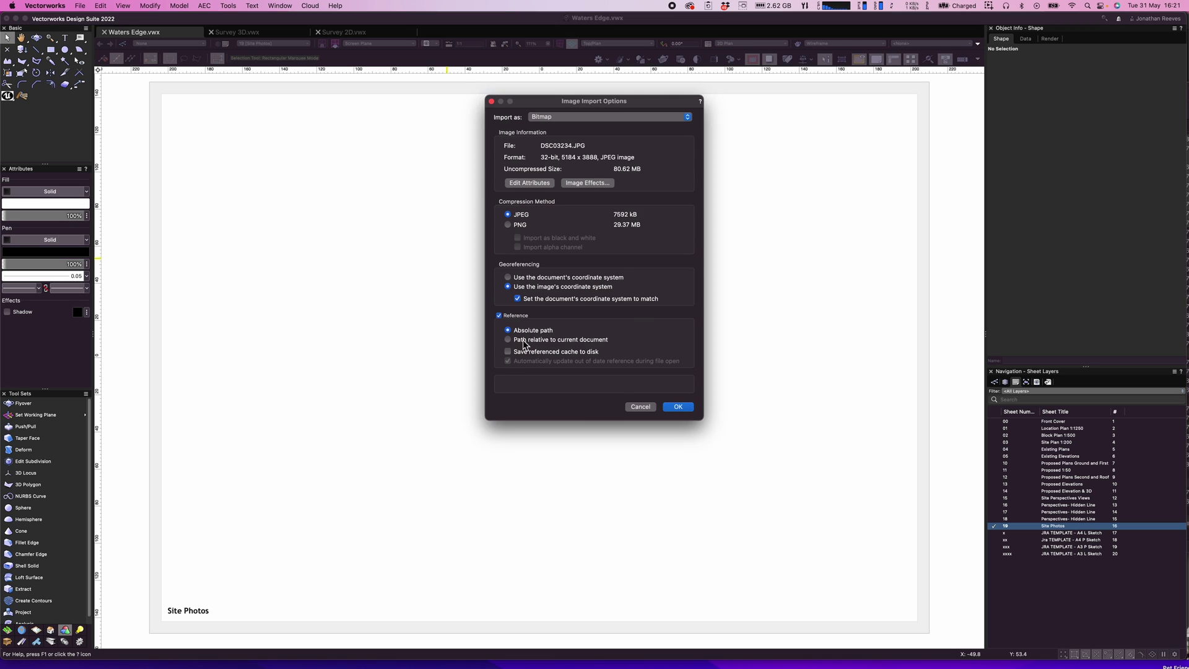
key(Return)
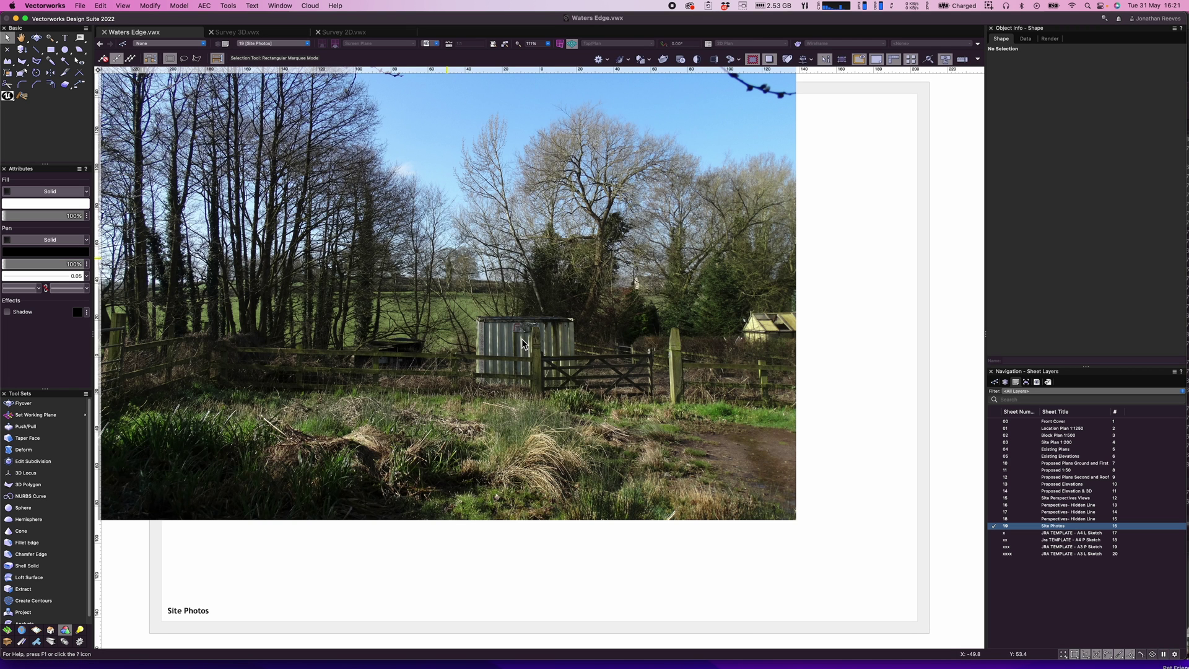
Step: Accept the Image Import Options for each remaining photo
key(Return)
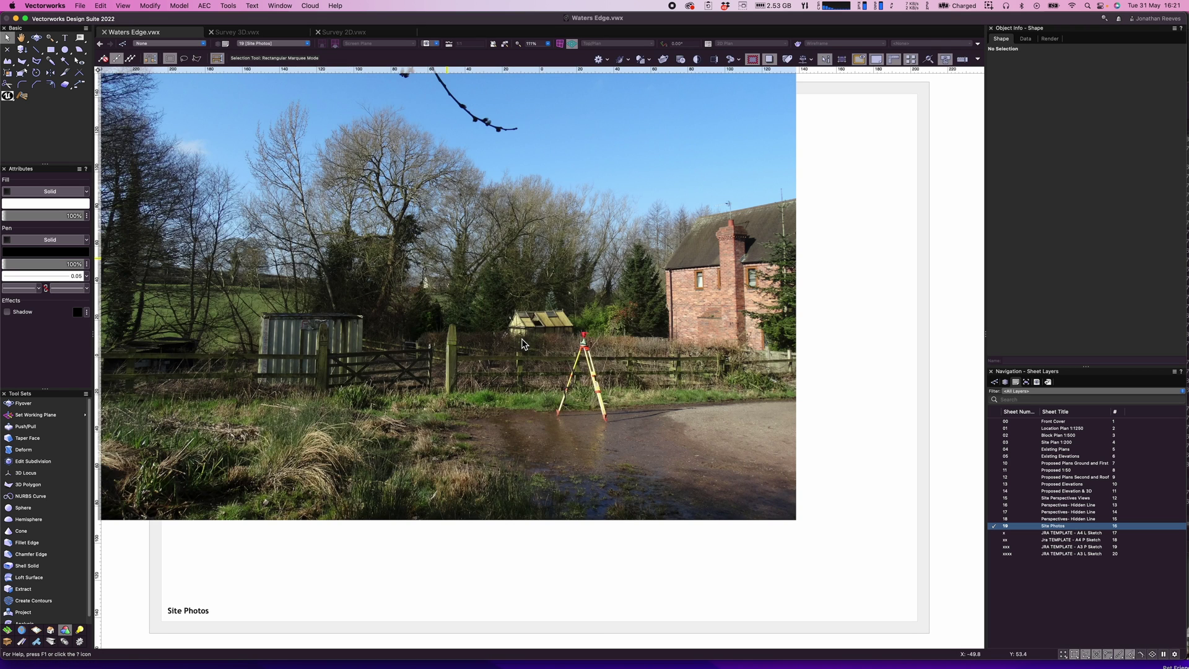
key(Return)
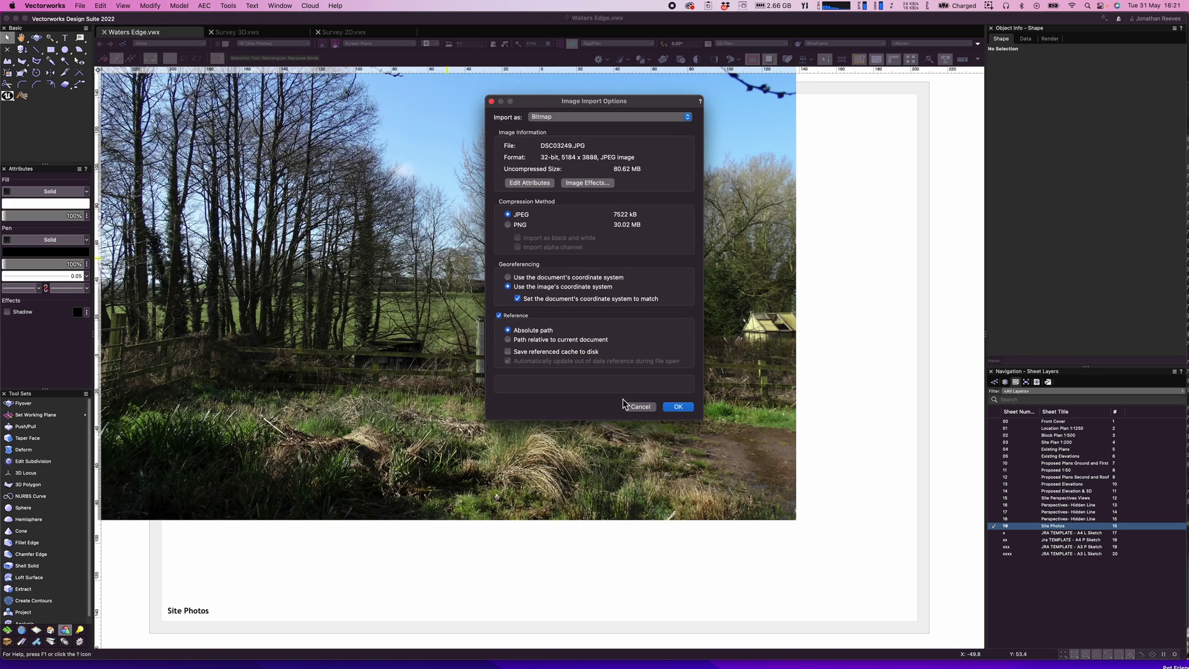
click(653, 409)
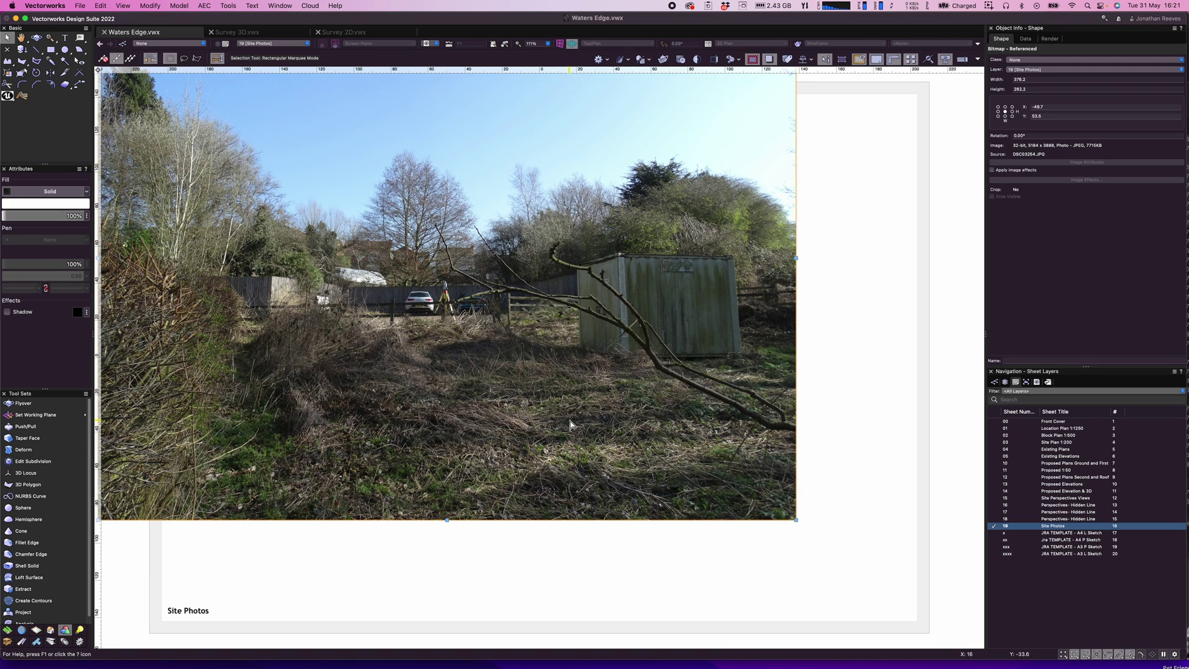
Step: Zoom out and marquee-select all ten stacked photos
scroll(571, 424, down, 3)
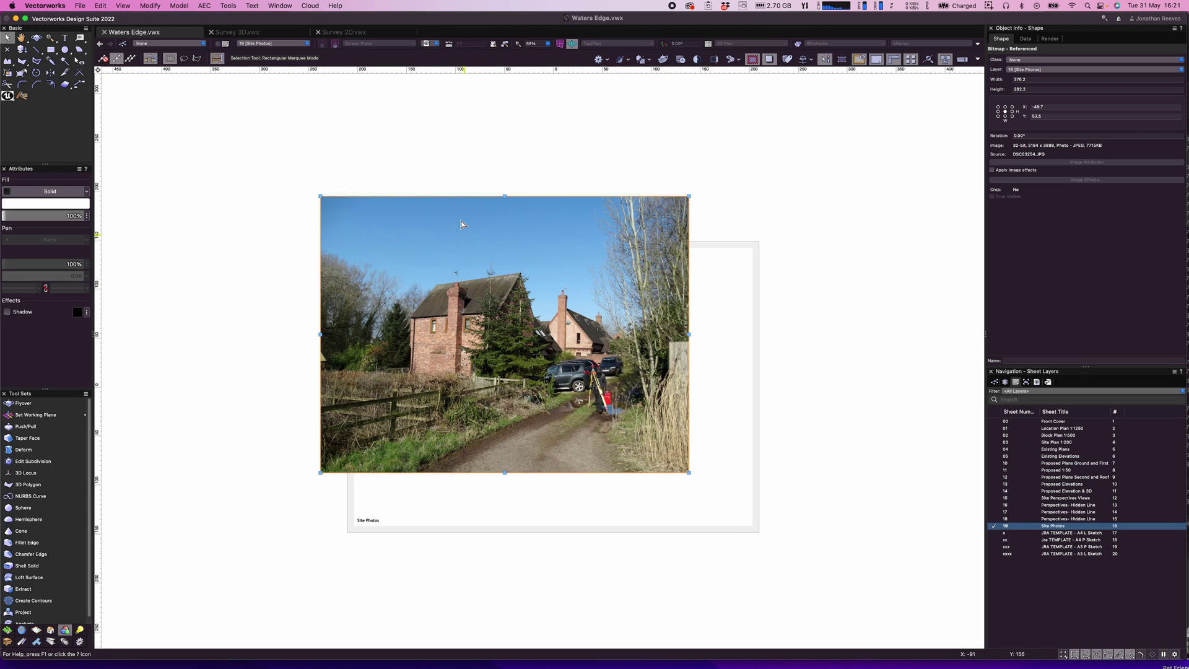
click(450, 153)
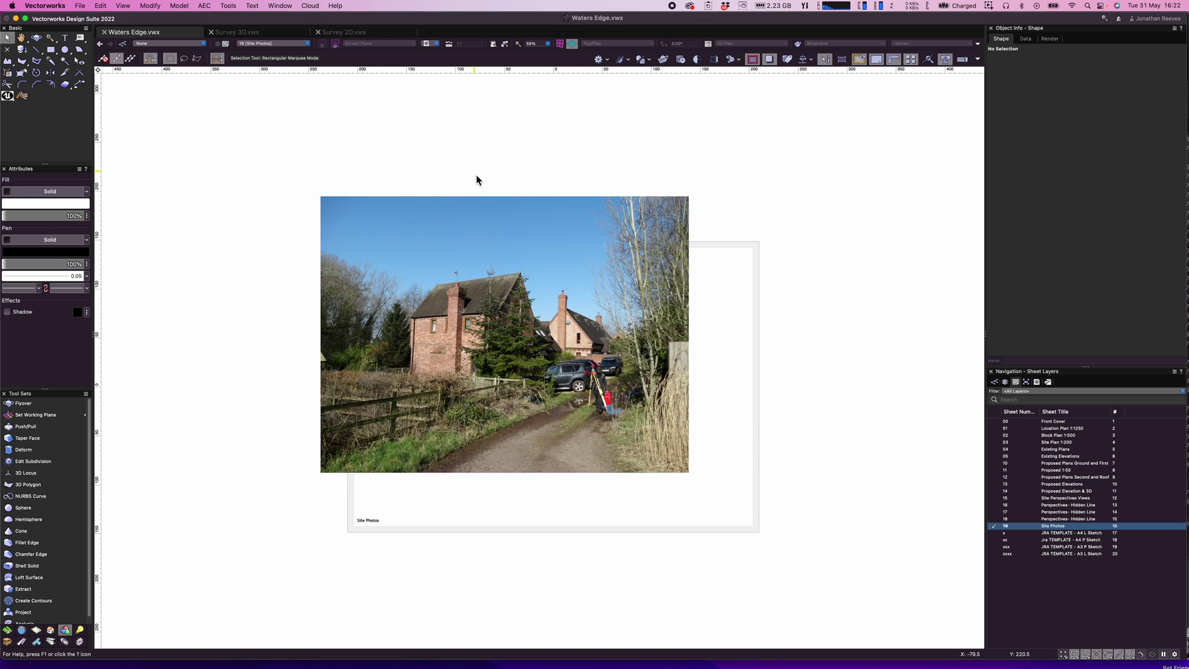
drag(287, 173, 734, 477)
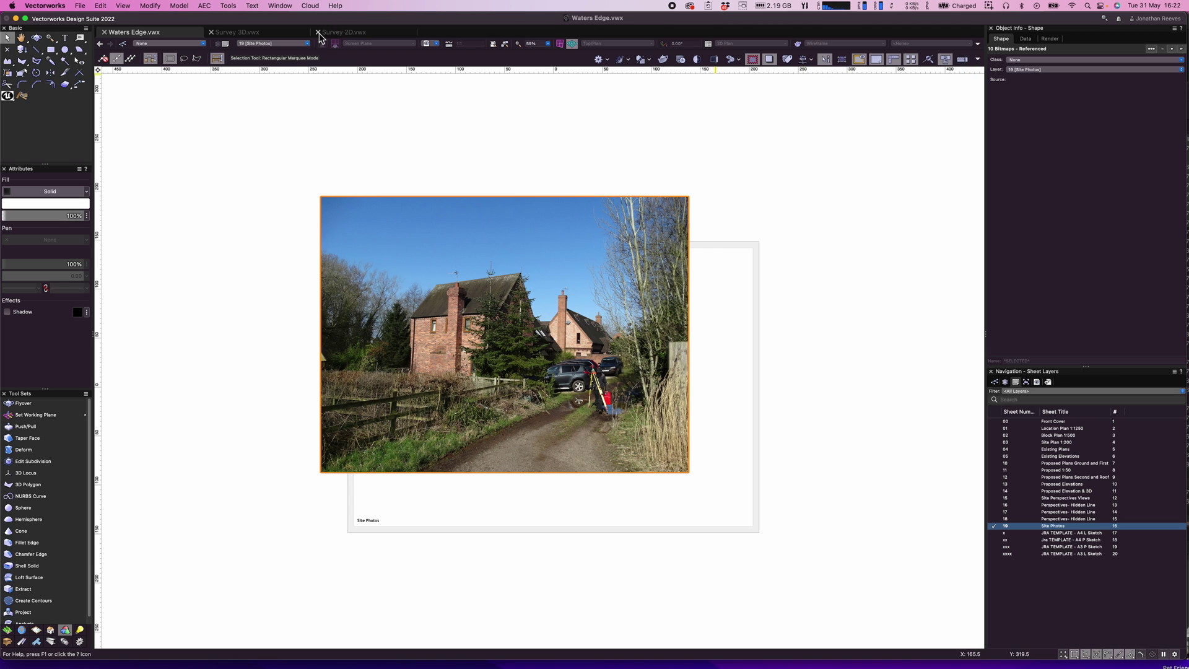
click(178, 5)
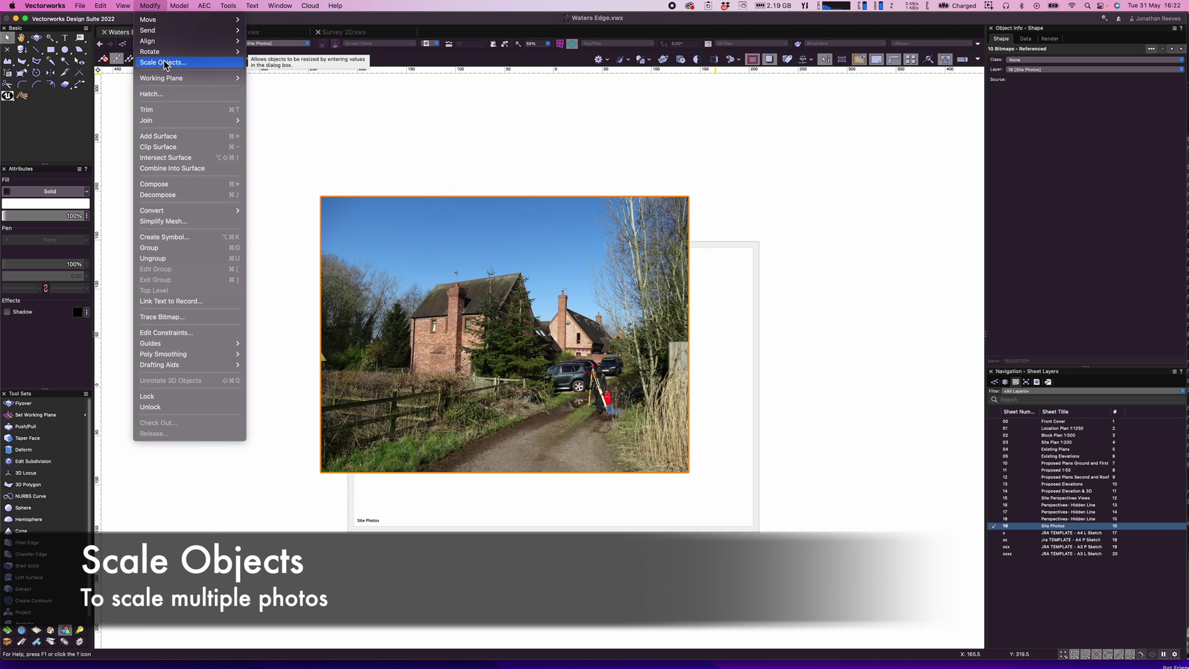
Step: Scale the ten photos down symmetrically with Scale Objects, then again by a factor of 0.5
click(163, 63)
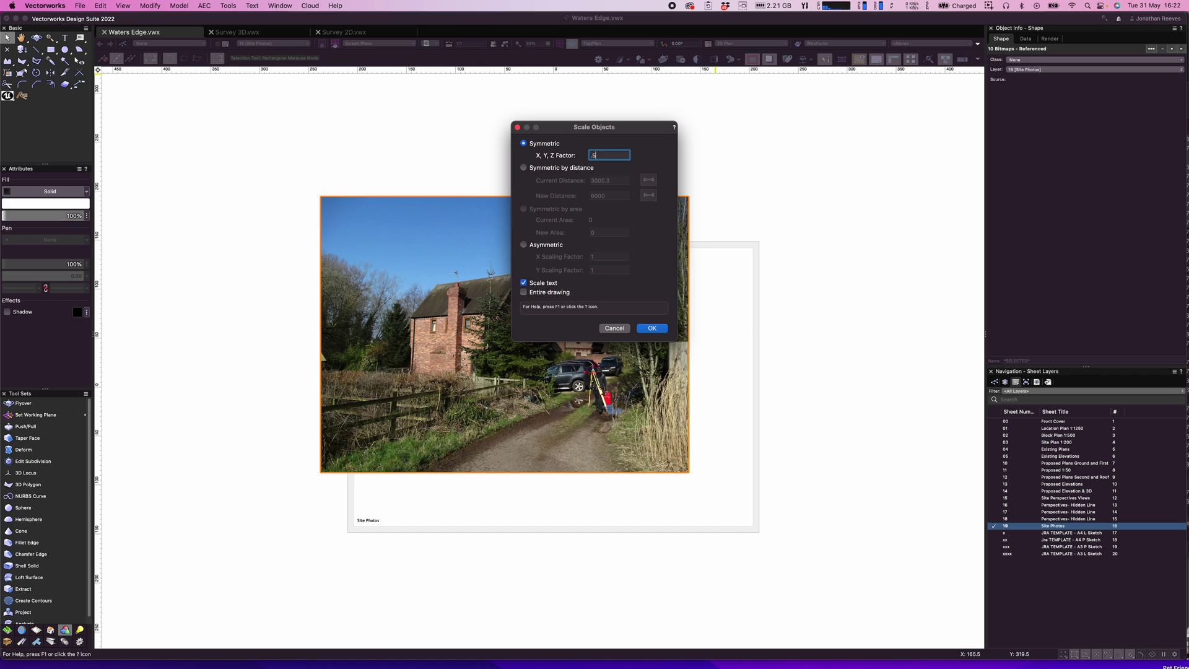
click(652, 329)
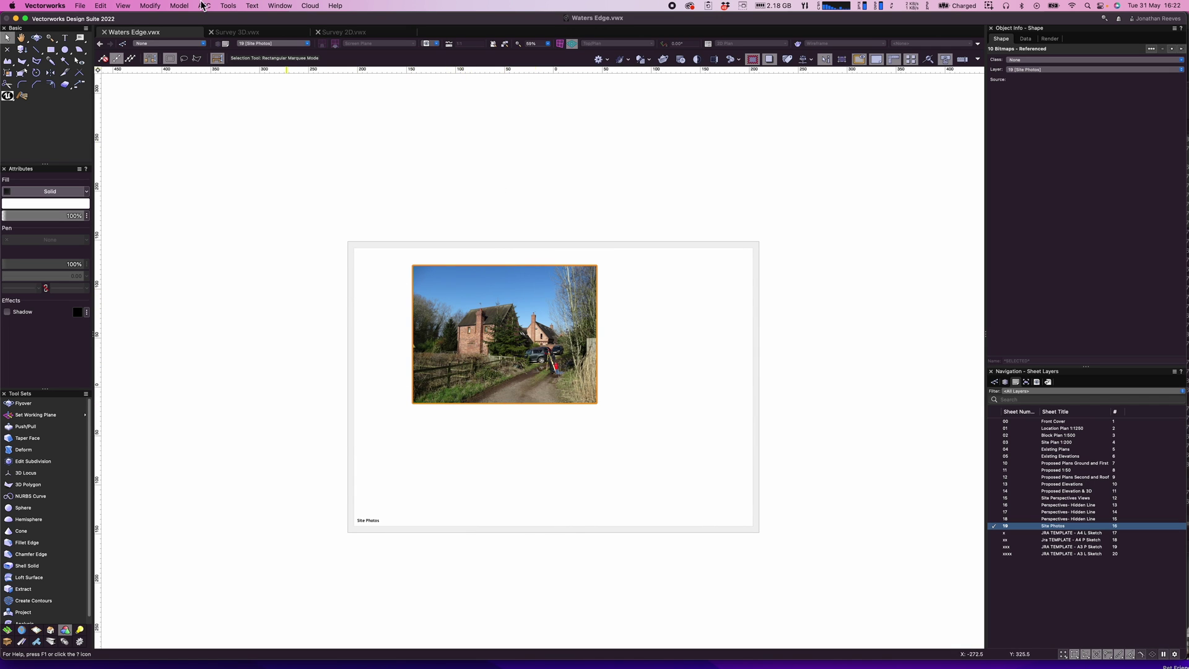
click(151, 6)
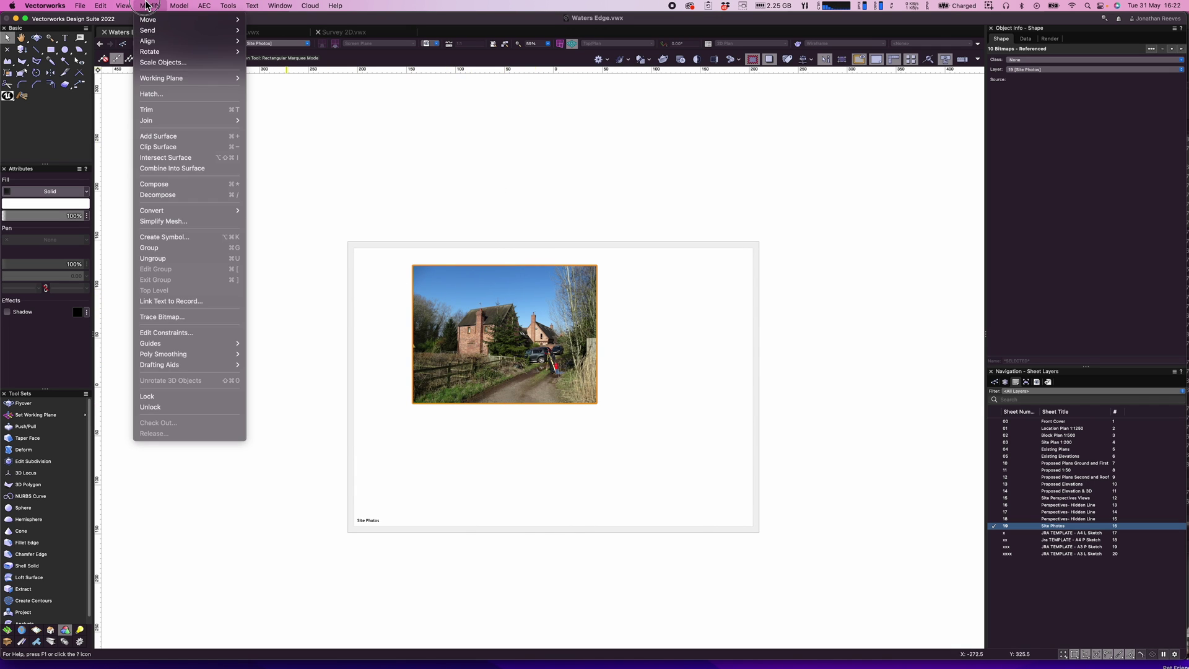
click(162, 63)
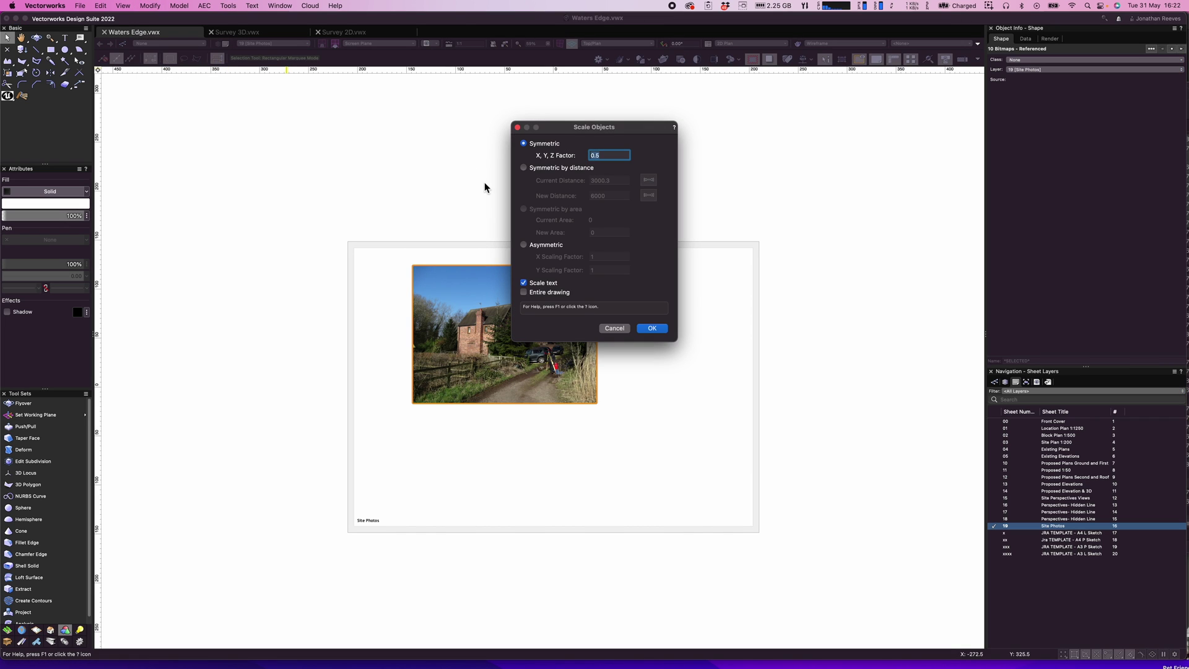
key(Return)
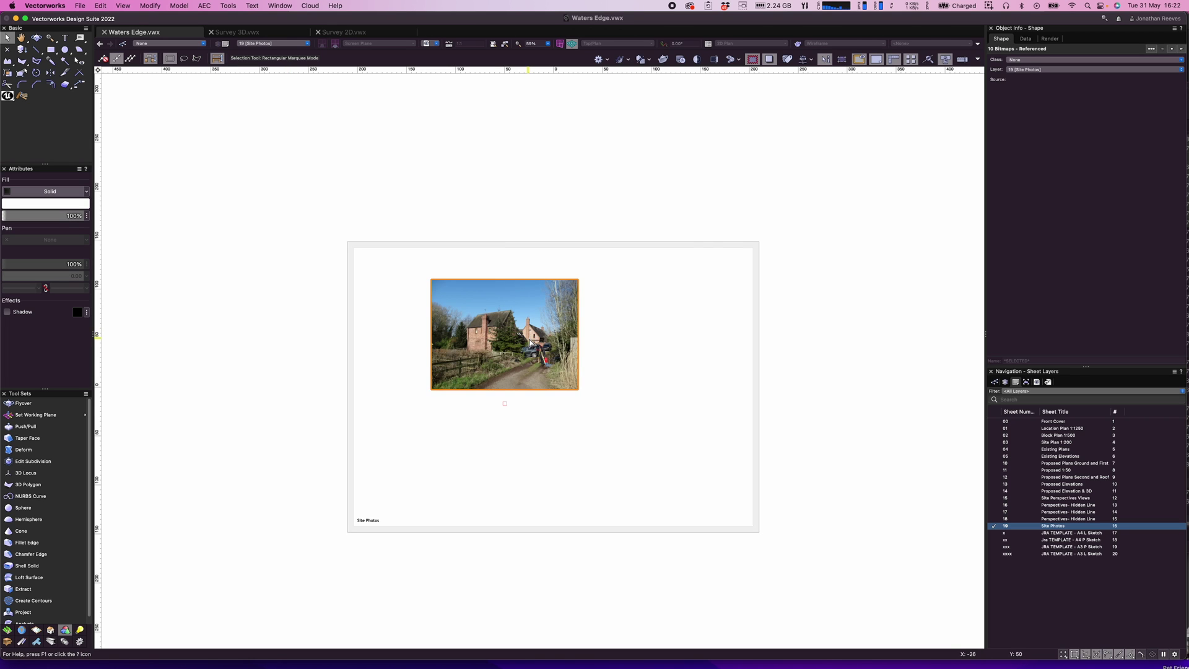
scroll(514, 291, down, 5)
click(512, 273)
Step: Pull the photos off the stack, placing the house photo top-left and the trees photo top-right
drag(501, 324, 415, 323)
drag(537, 335, 628, 335)
drag(488, 303, 526, 416)
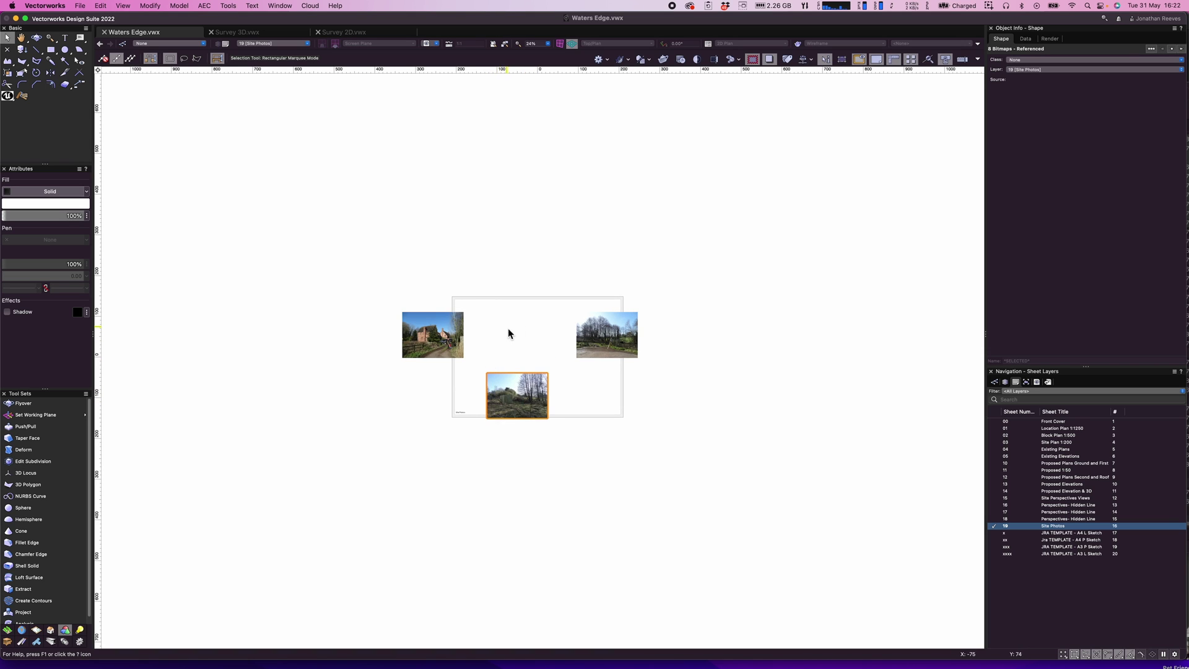
click(508, 333)
click(499, 318)
drag(400, 312, 455, 301)
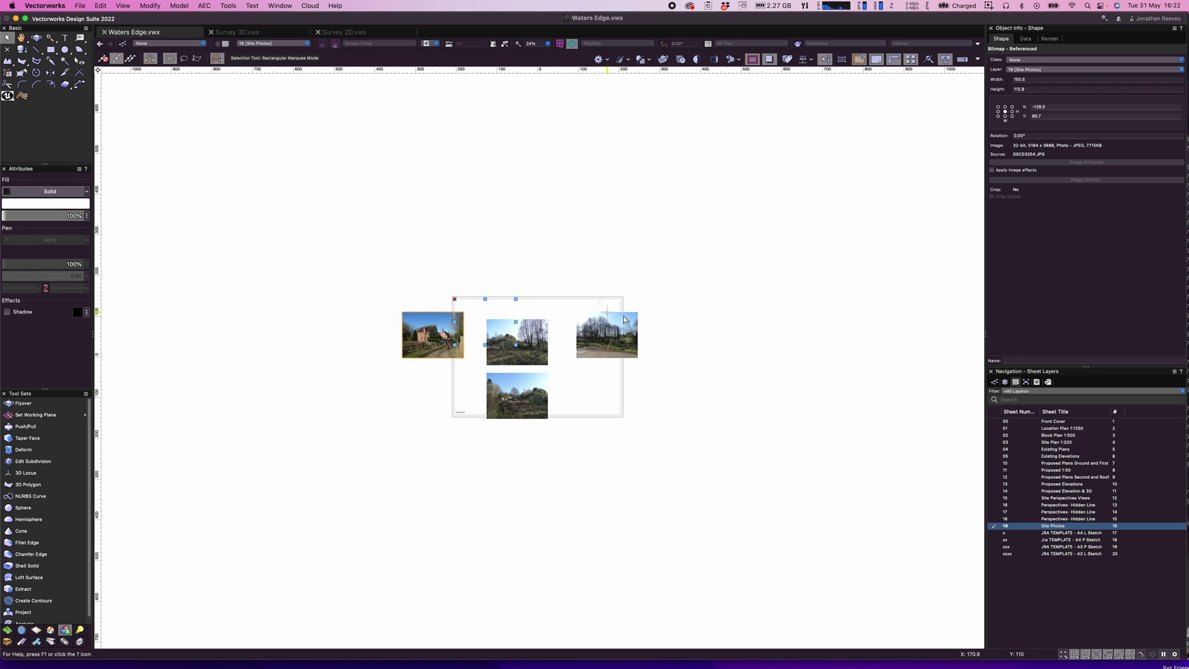
mouse_move(619, 315)
mouse_down()
mouse_move(618, 299)
mouse_move(603, 301)
mouse_up()
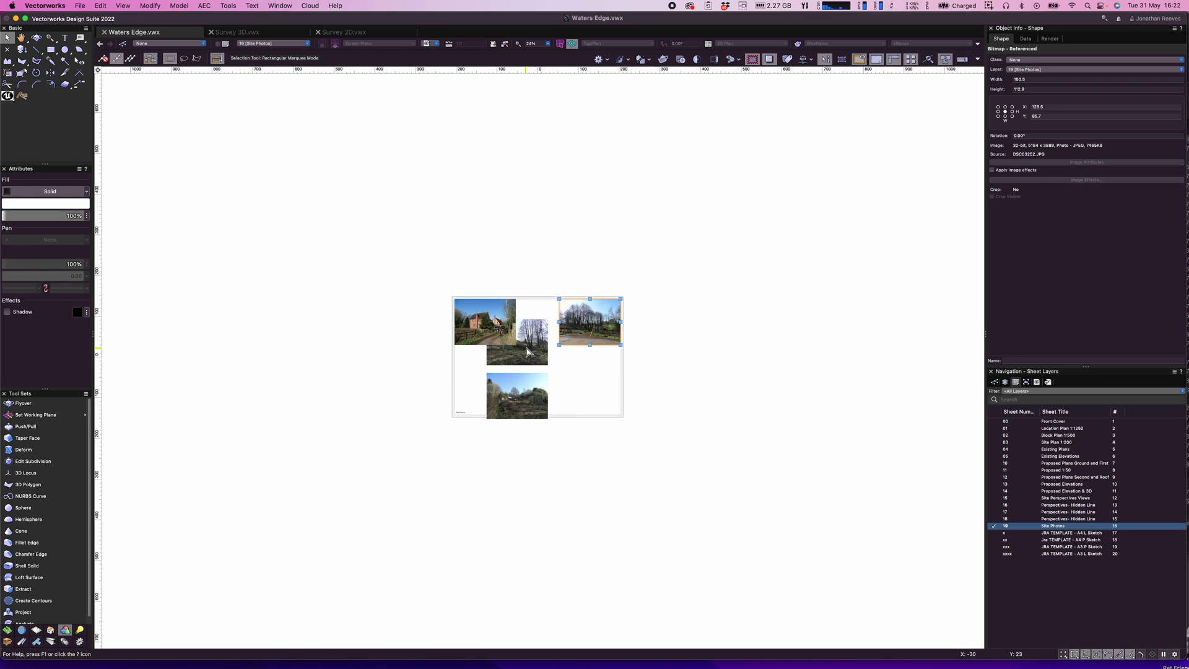
drag(527, 352, 517, 300)
drag(595, 315, 580, 297)
Step: Group the three top-row photos, shrink the group from its corner, then ungroup them
key(super+6)
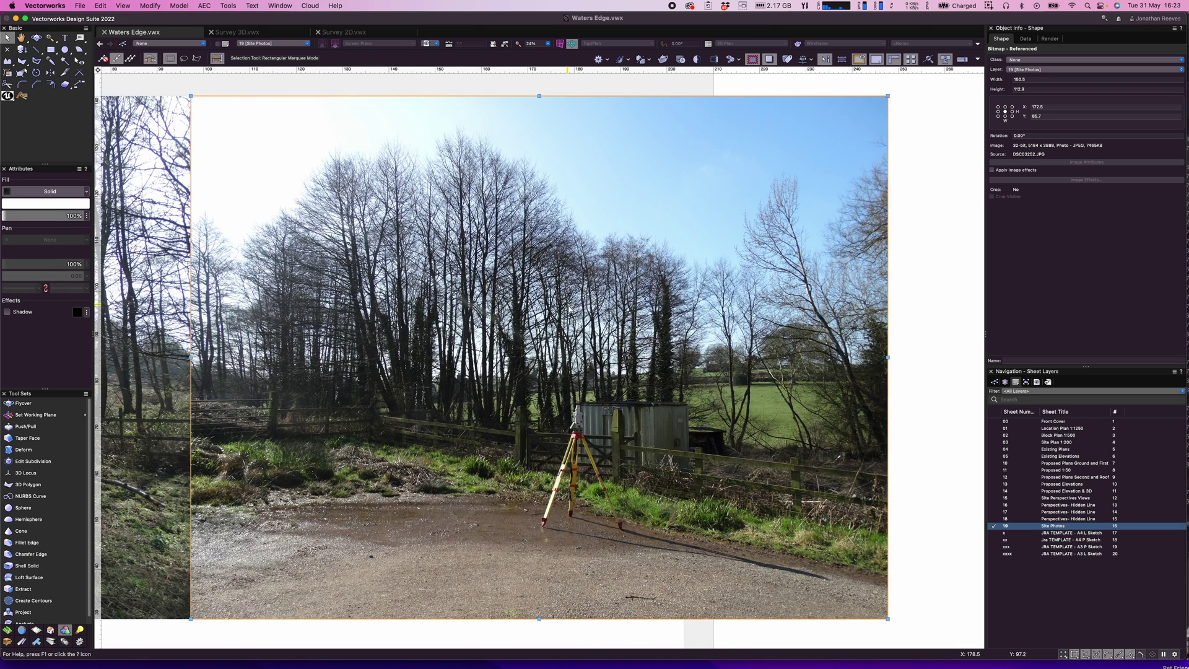
key(super+bracketleft)
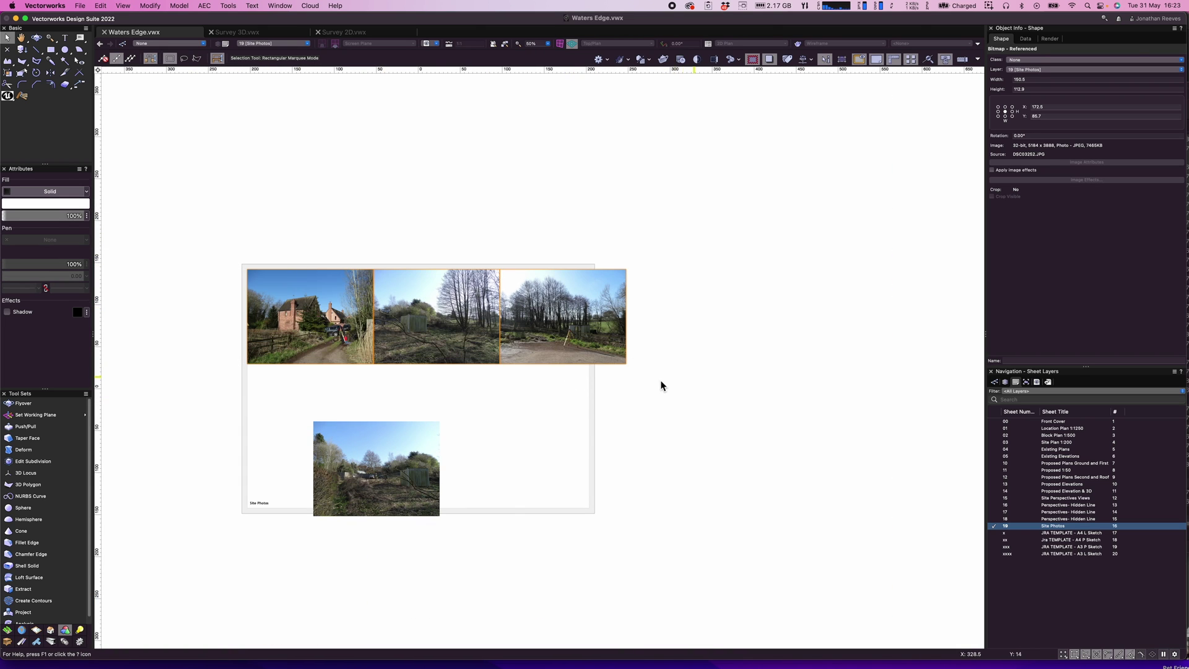
key(super+bracketright)
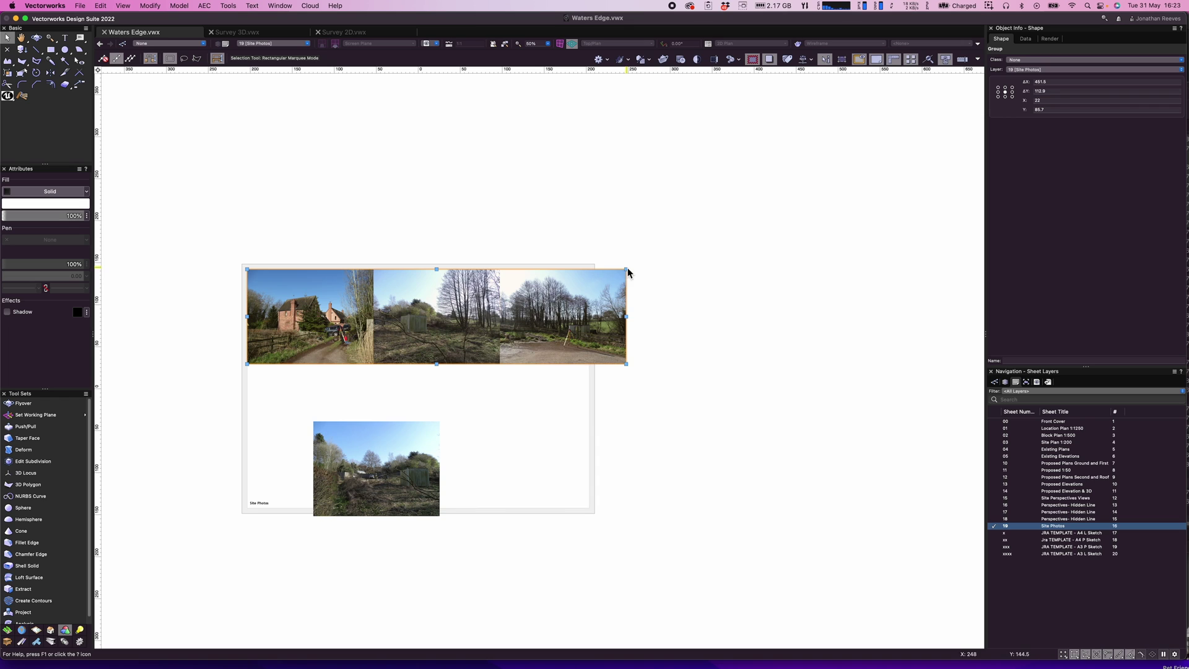
drag(626, 267, 588, 278)
key(super+u)
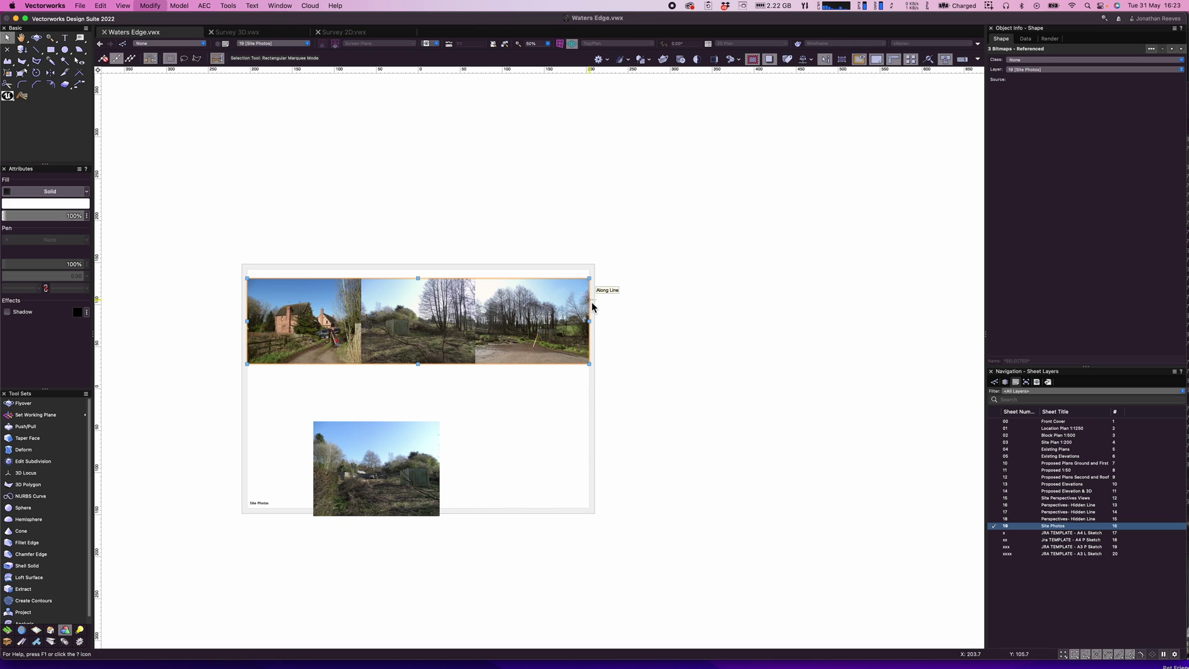
click(293, 414)
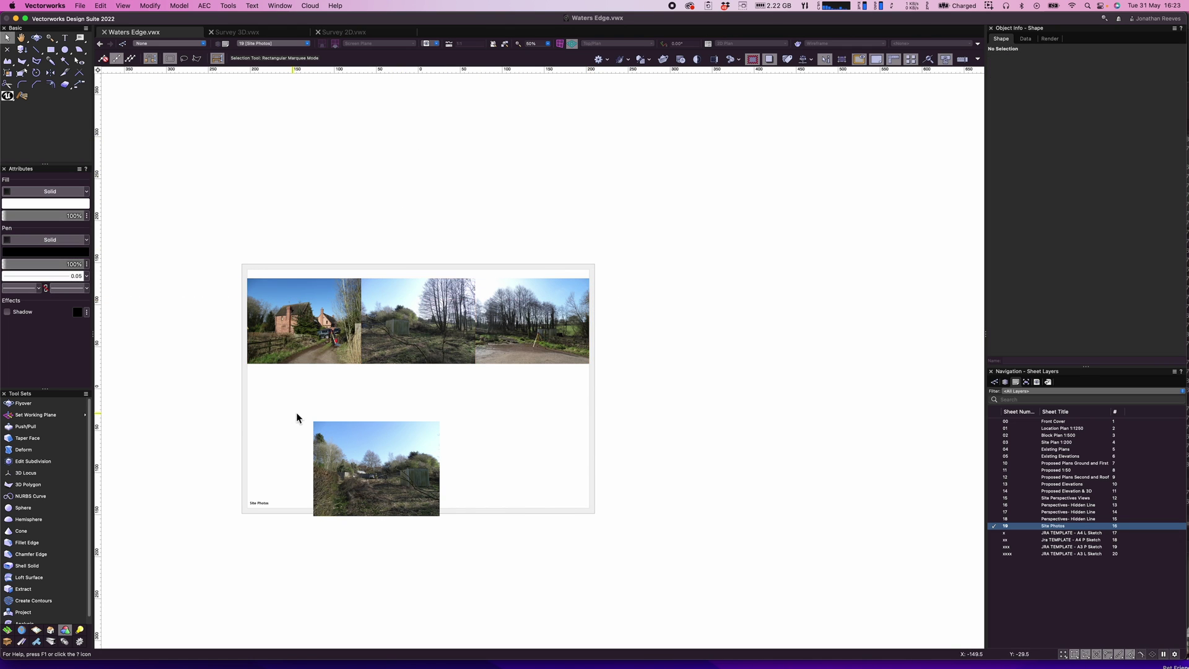
Step: Move and resize a lower photo, then shift the top-right photo to the right
drag(313, 422, 248, 364)
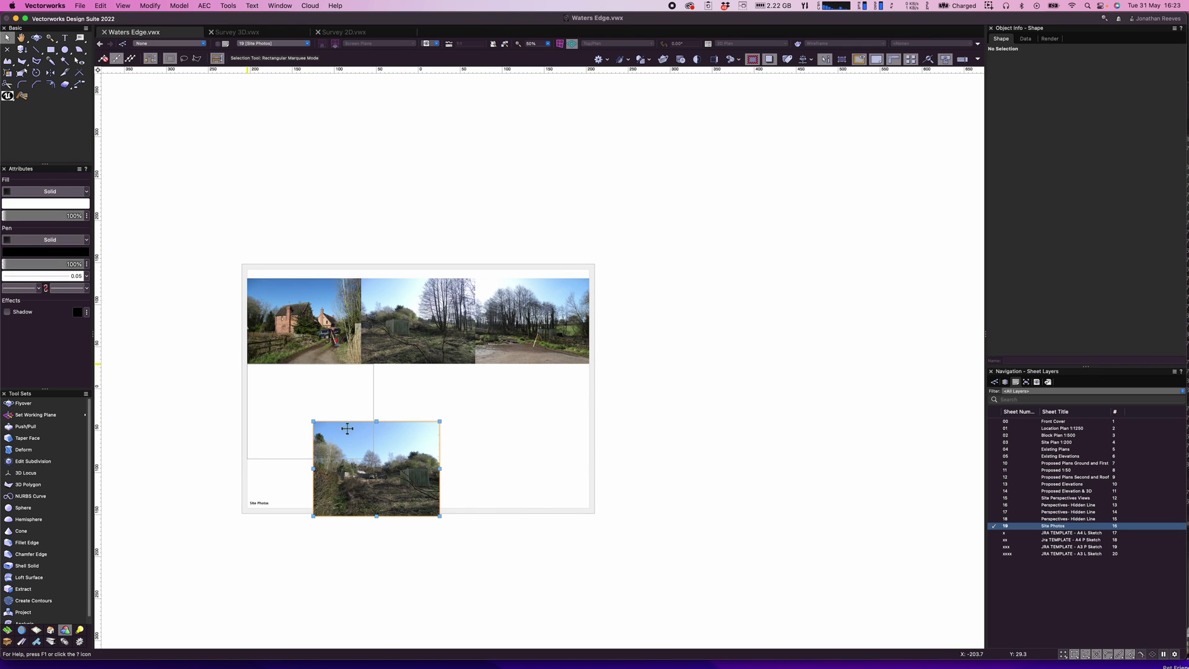
mouse_move(374, 364)
mouse_down()
mouse_move(361, 377)
mouse_move(359, 366)
mouse_move(366, 377)
mouse_up()
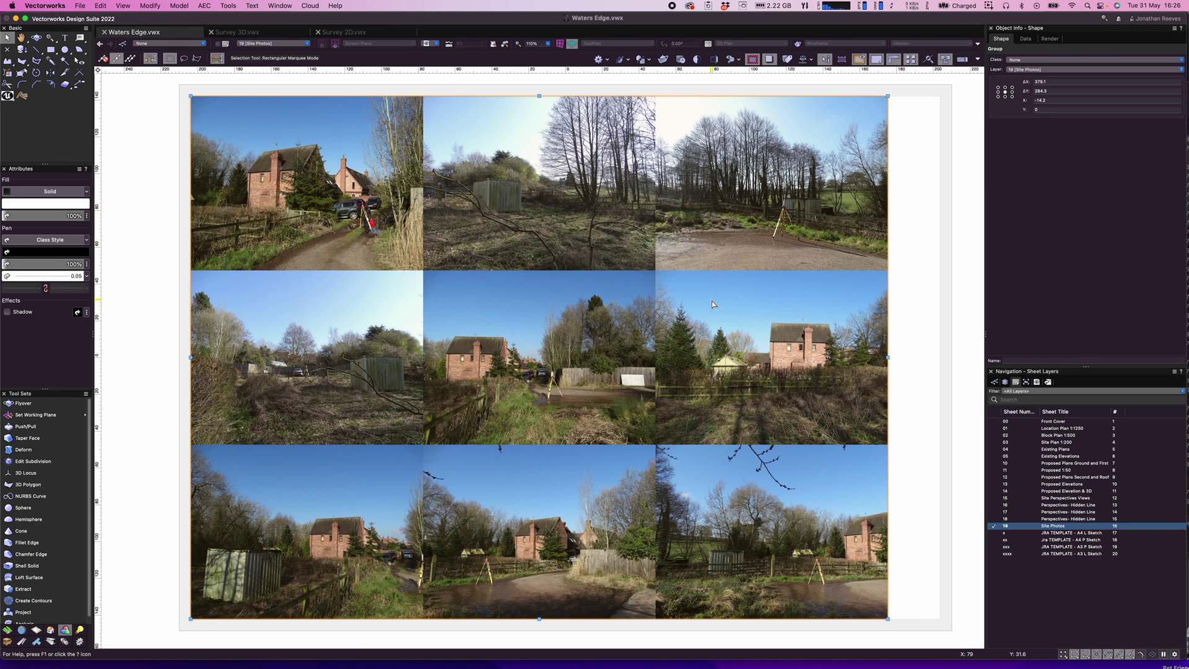
scroll(712, 304, down, 1)
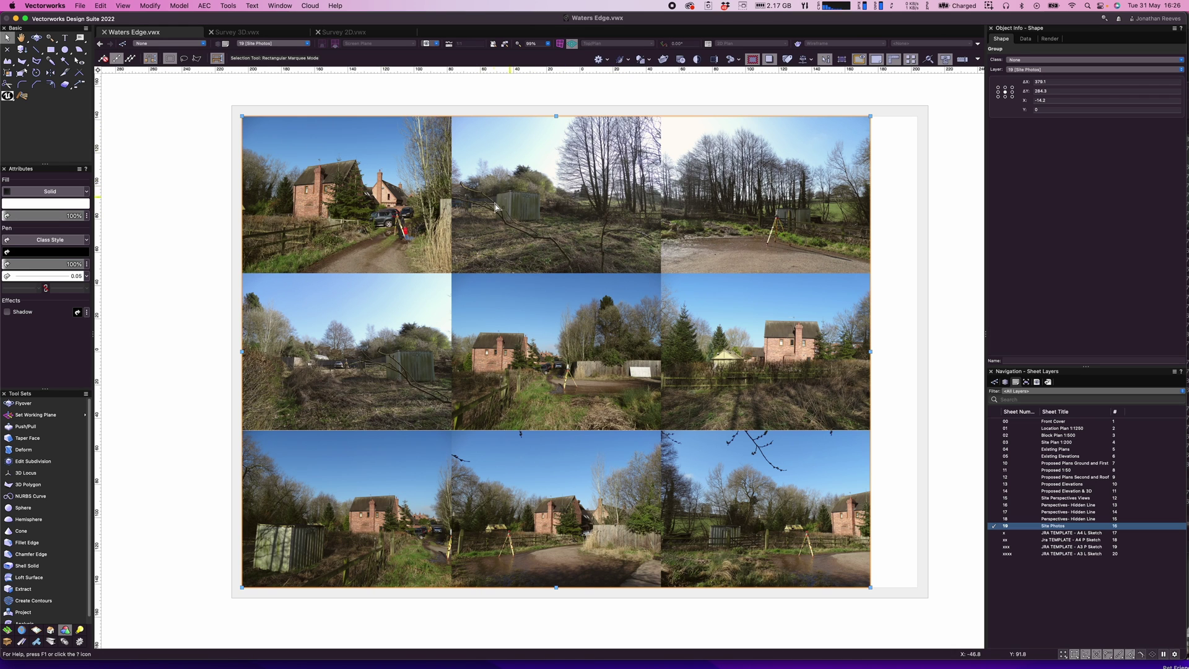
click(671, 233)
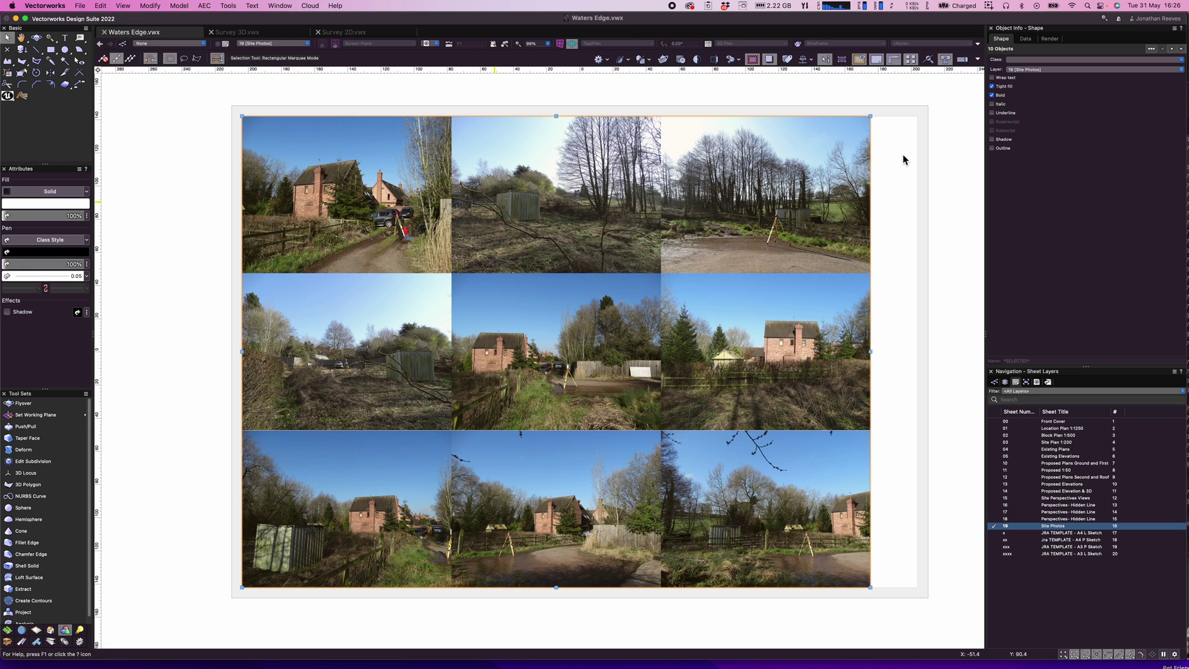
click(896, 135)
drag(870, 115, 917, 116)
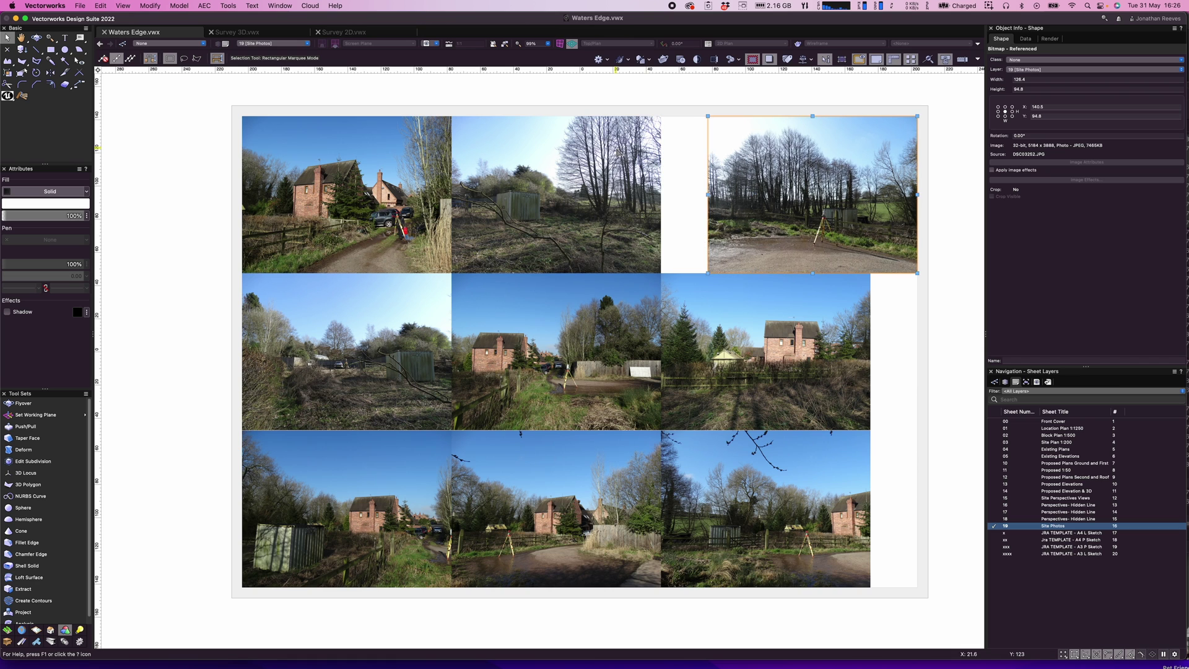
Step: Align the top-row photos by their tops and distribute them with equal spacing
shift+click(618, 151)
shift+click(411, 162)
right_click(411, 146)
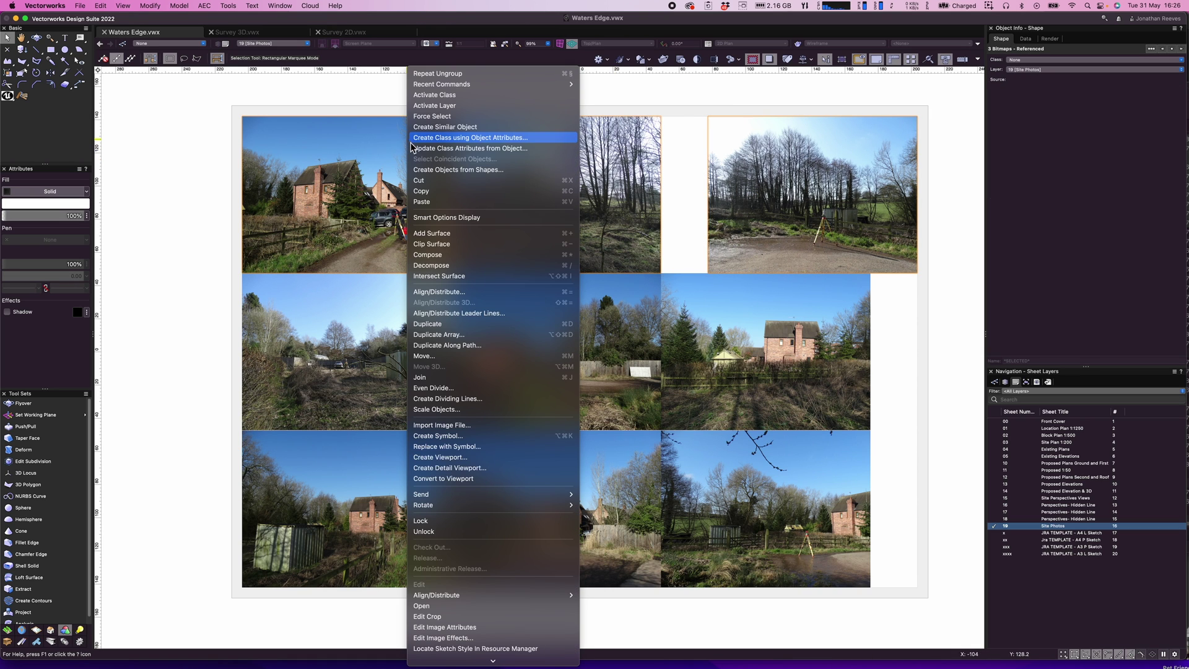
click(439, 291)
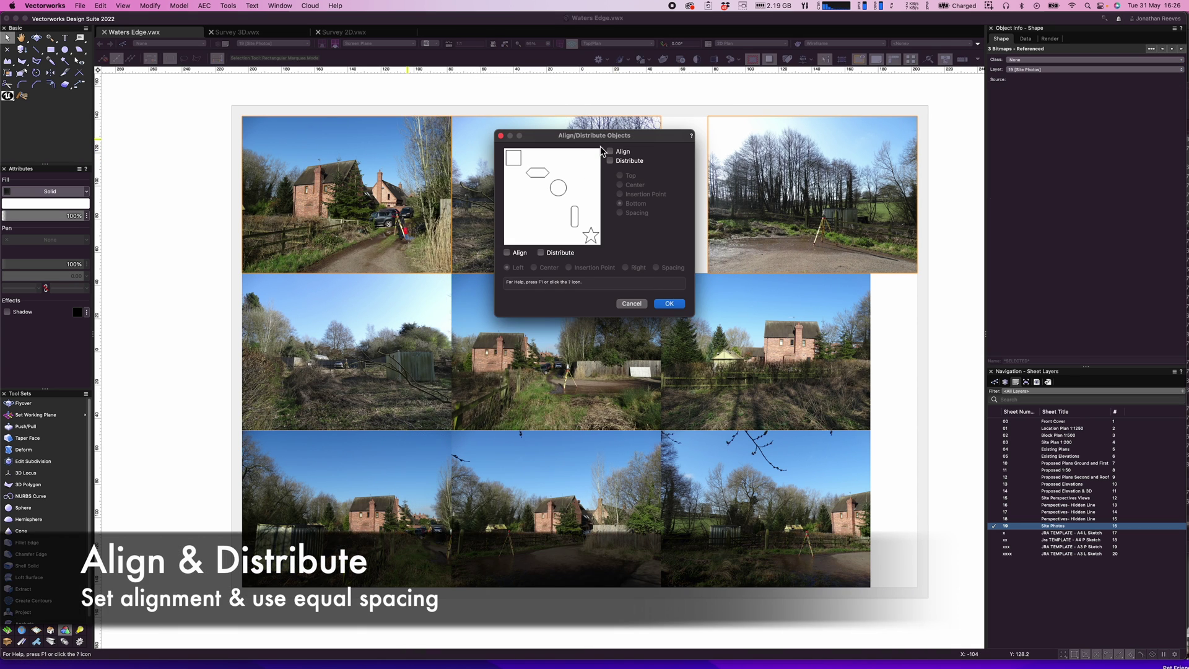
drag(592, 135, 568, 298)
click(588, 315)
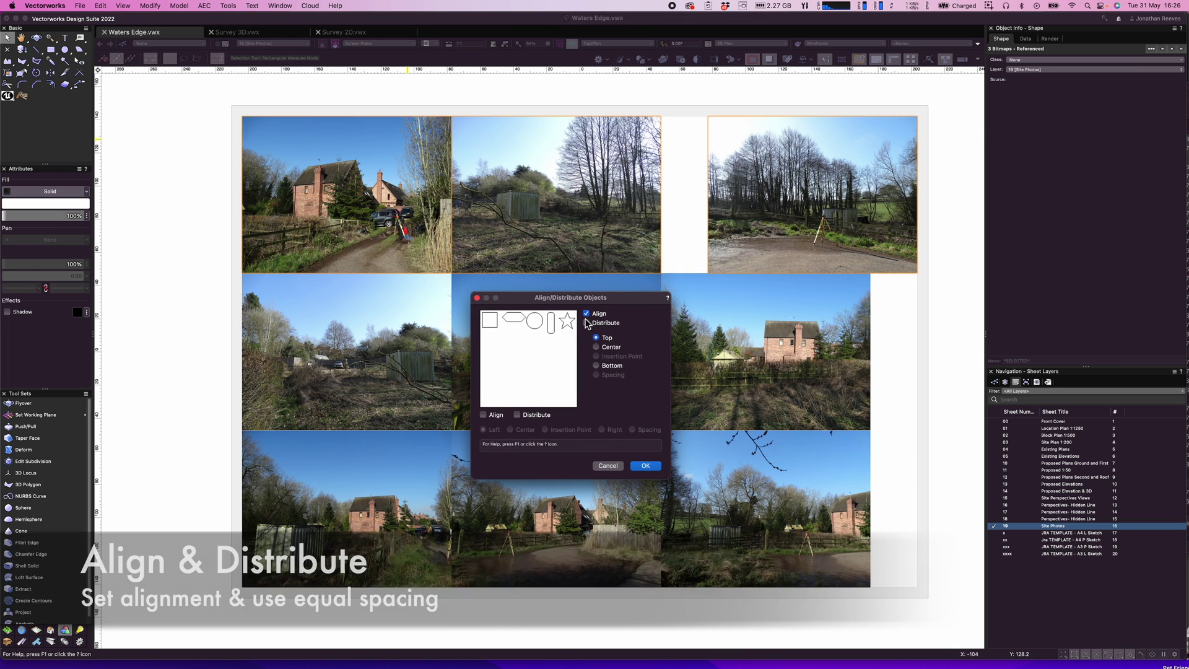
click(531, 415)
click(633, 429)
click(648, 466)
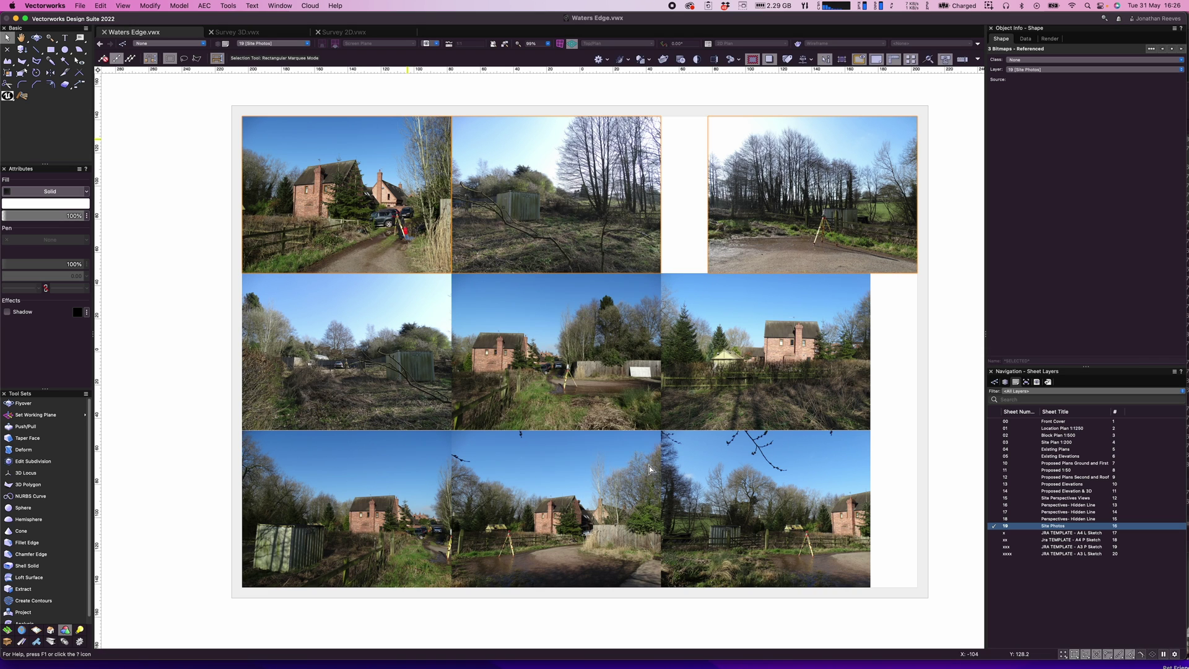
Step: Snap the middle and bottom photos into the centre and right columns
click(889, 298)
drag(873, 275, 917, 273)
drag(660, 273, 687, 273)
drag(868, 432, 917, 430)
drag(661, 430, 684, 430)
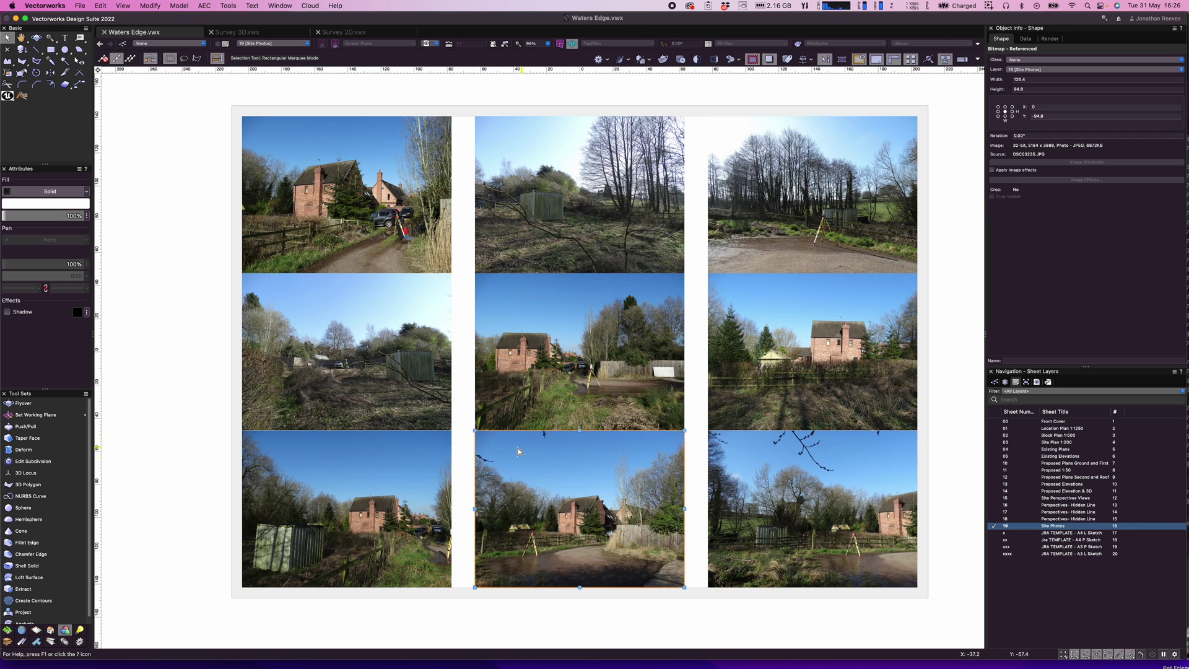
click(460, 414)
Step: Draw a tall rectangle down the left gap and set its Pen to None
key(4)
click(451, 116)
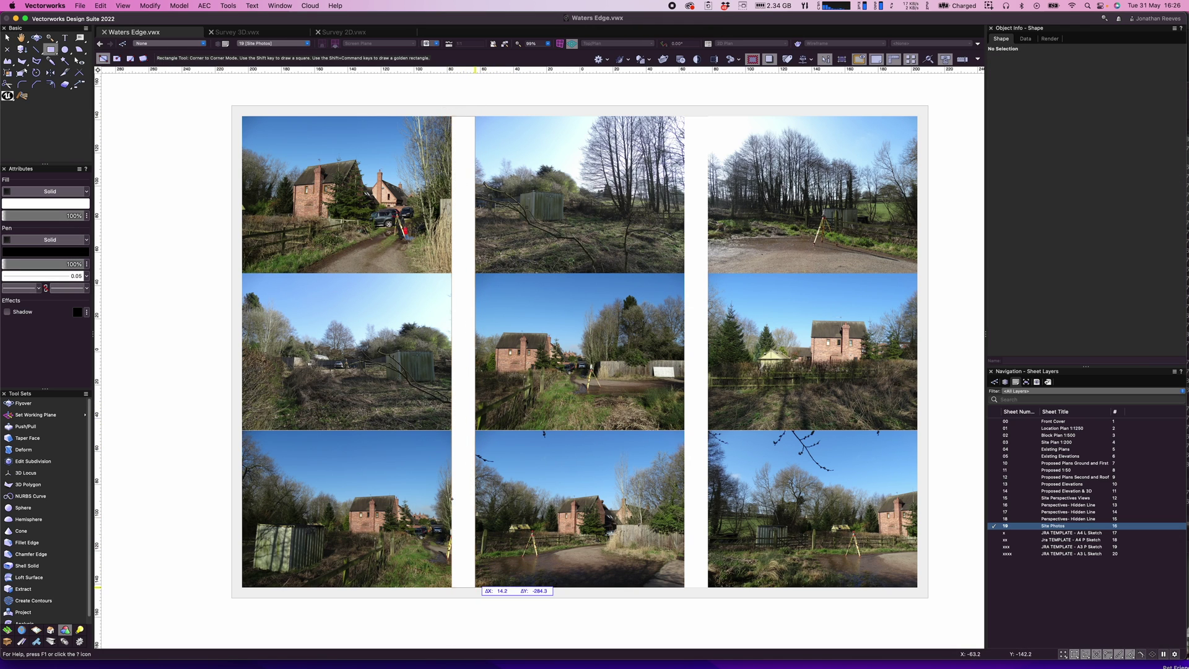
click(475, 587)
click(62, 240)
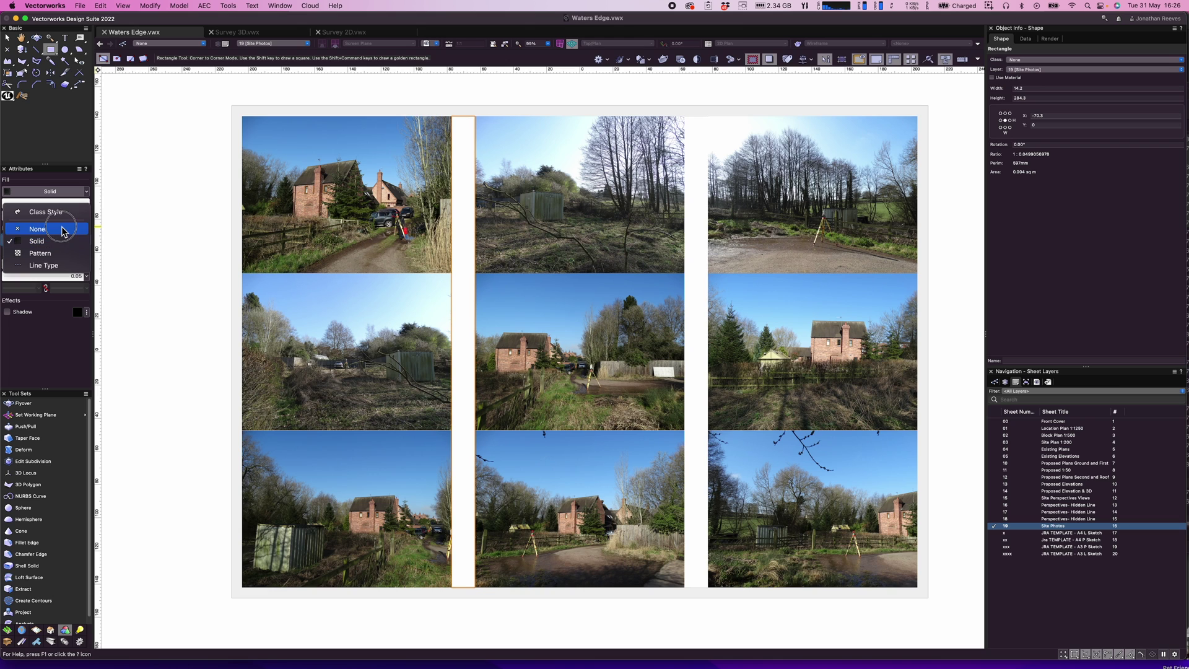
click(62, 230)
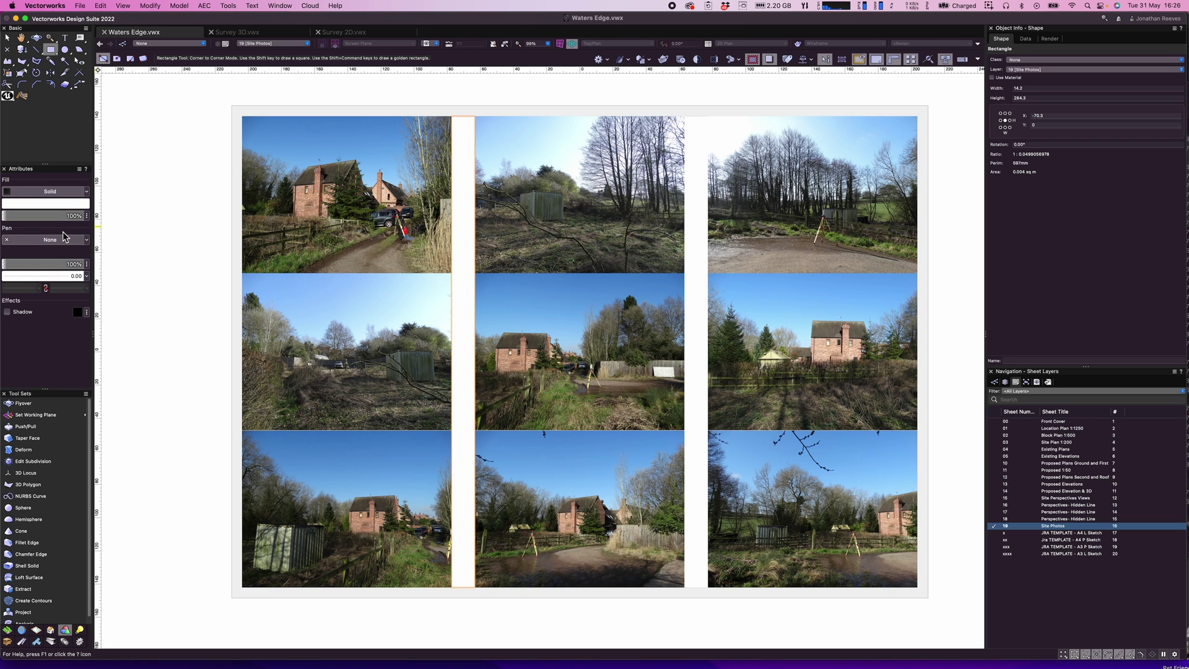
Step: Rotate the strip 90° and stretch it across the photos between the first two rows
key(super+l)
key(x)
key(x)
drag(230, 354, 230, 275)
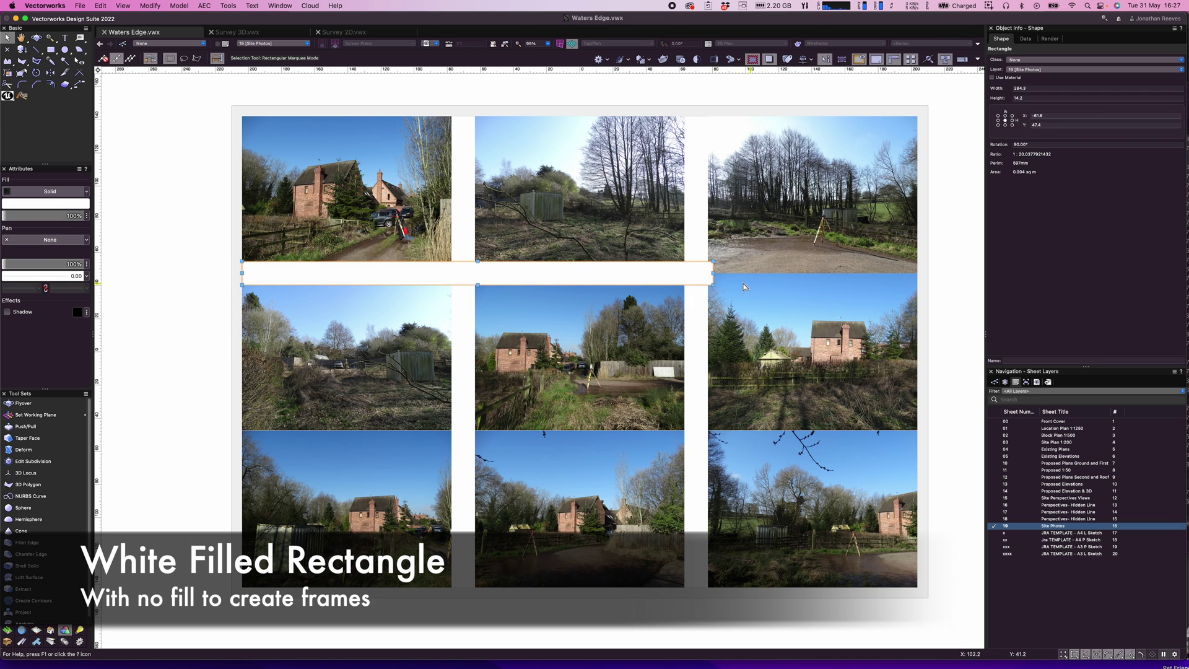
drag(711, 278, 923, 435)
scroll(923, 335, up, 1)
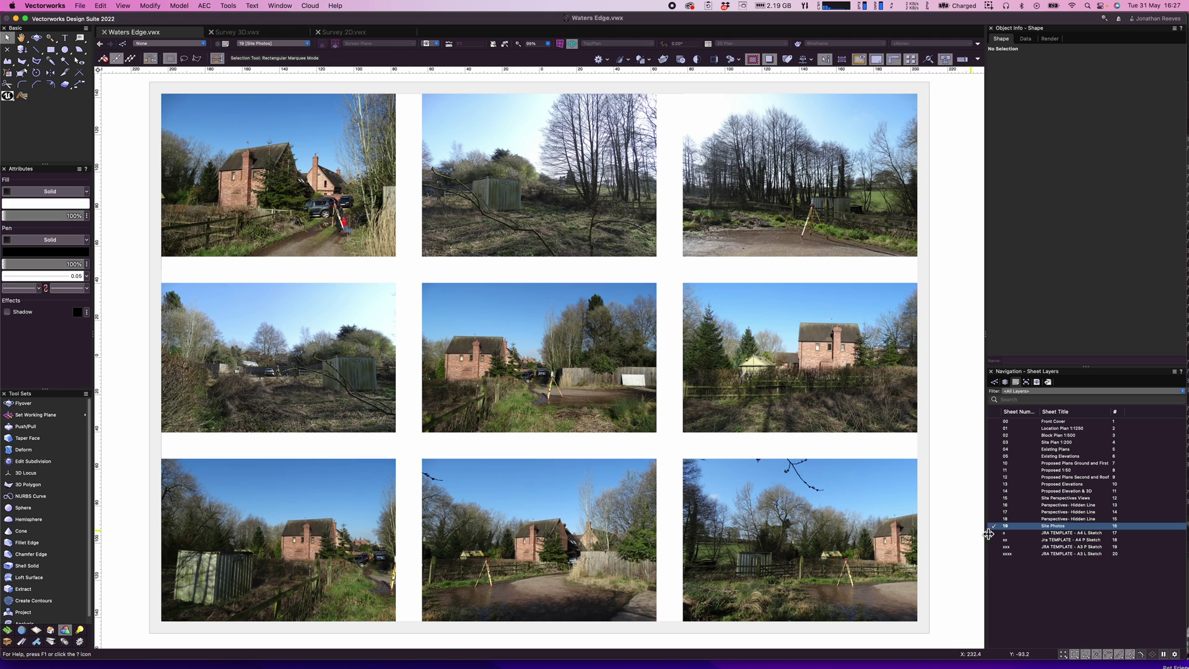
Step: Visit the Site Plan 1:200 sheet, return to Site Photos, and tear off the Dims/Notes tool set
double_click(1040, 442)
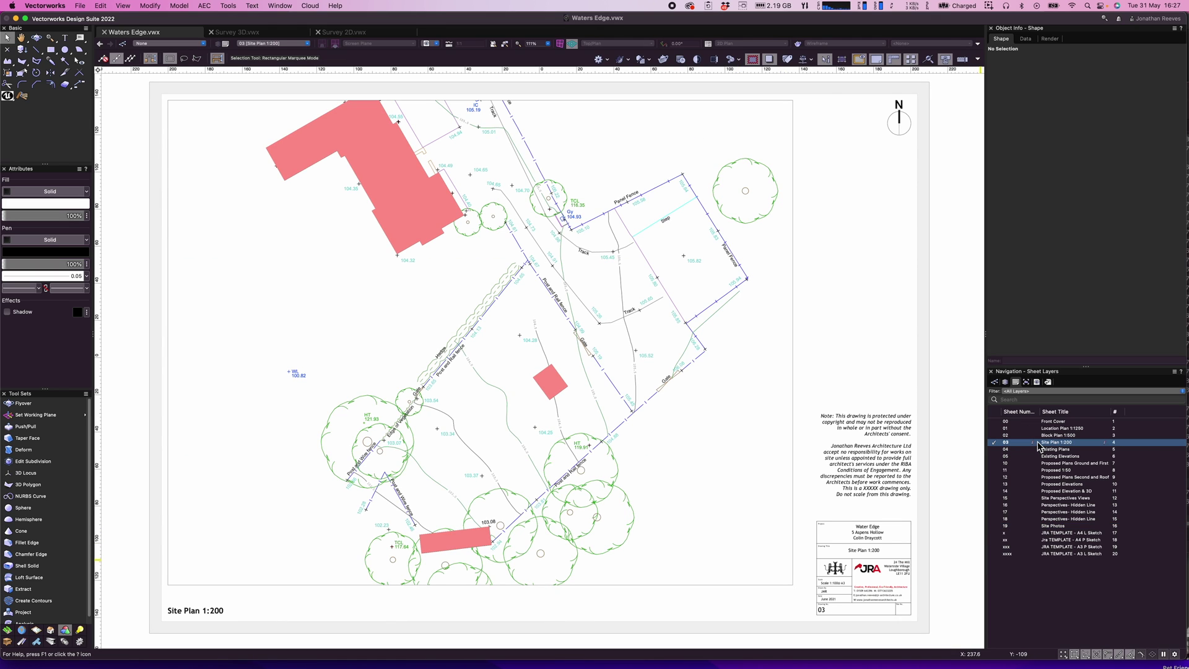
double_click(1049, 526)
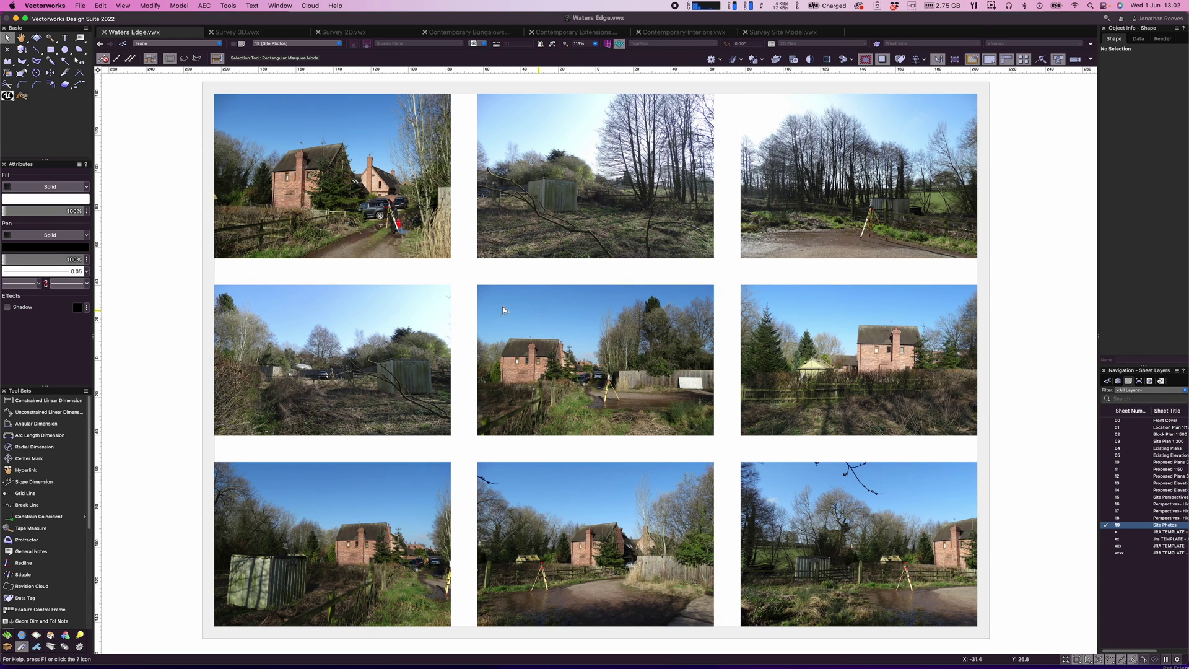
drag(25, 644, 159, 343)
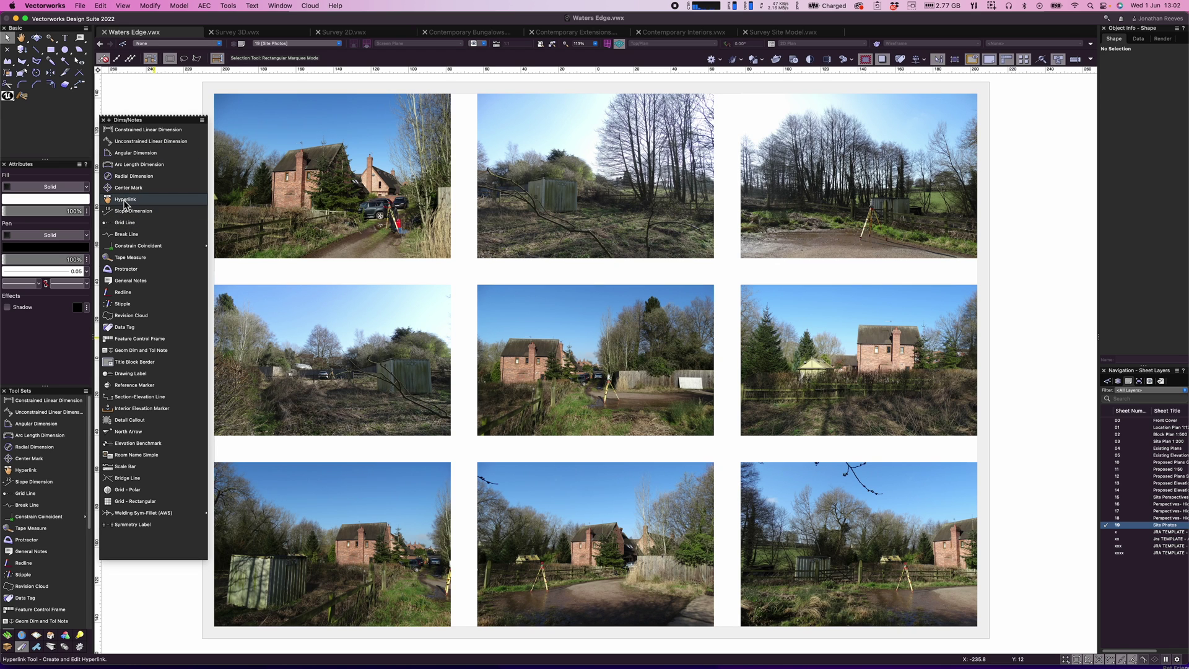
Step: Place a website hyperlink below the first photo with the Hyperlink tool
click(125, 201)
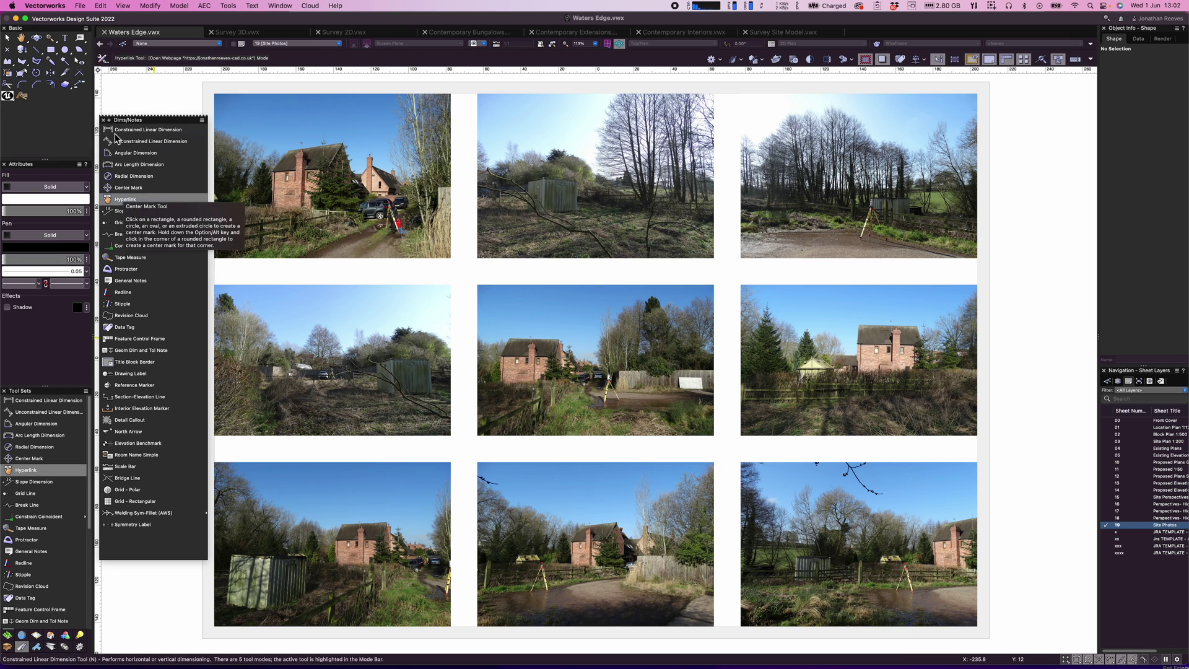
click(332, 270)
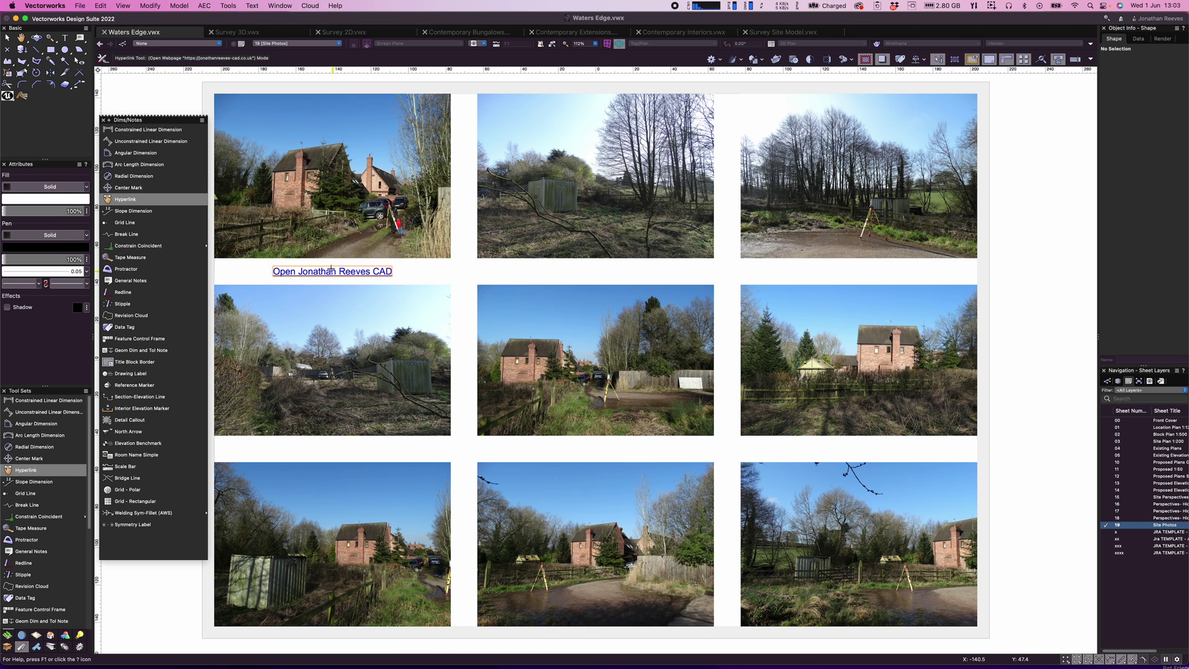
click(103, 119)
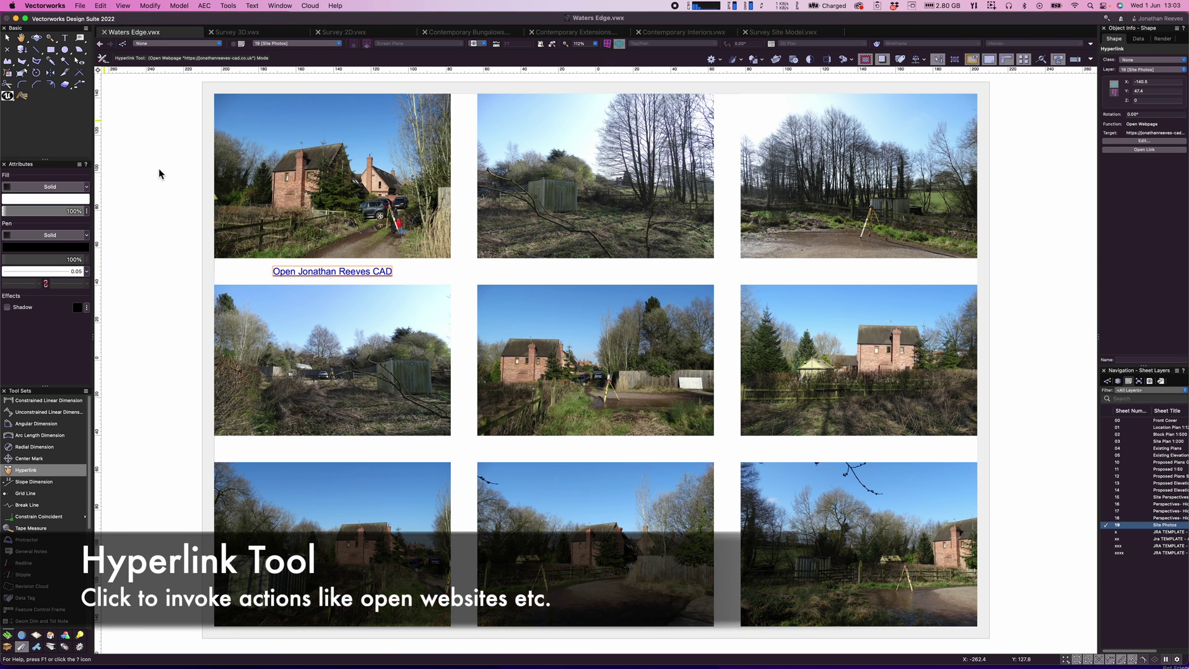
Step: Select the hyperlink and double-click it to open the company homepage in Safari
key(x)
key(x)
scroll(330, 296, up, 1)
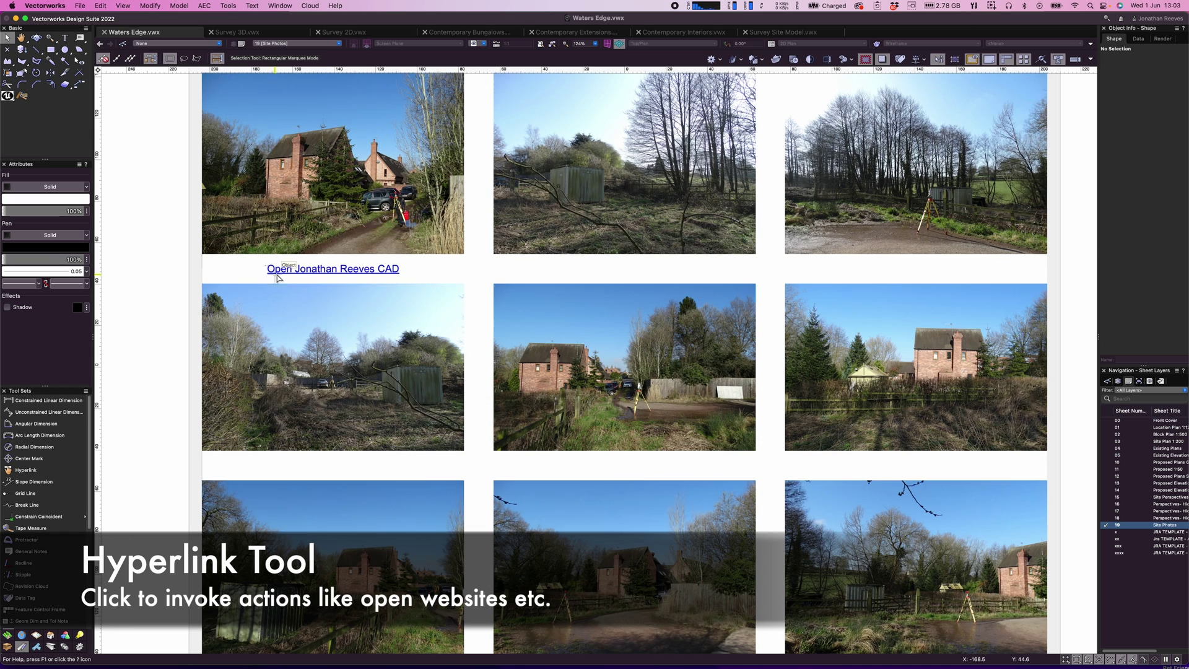
click(327, 270)
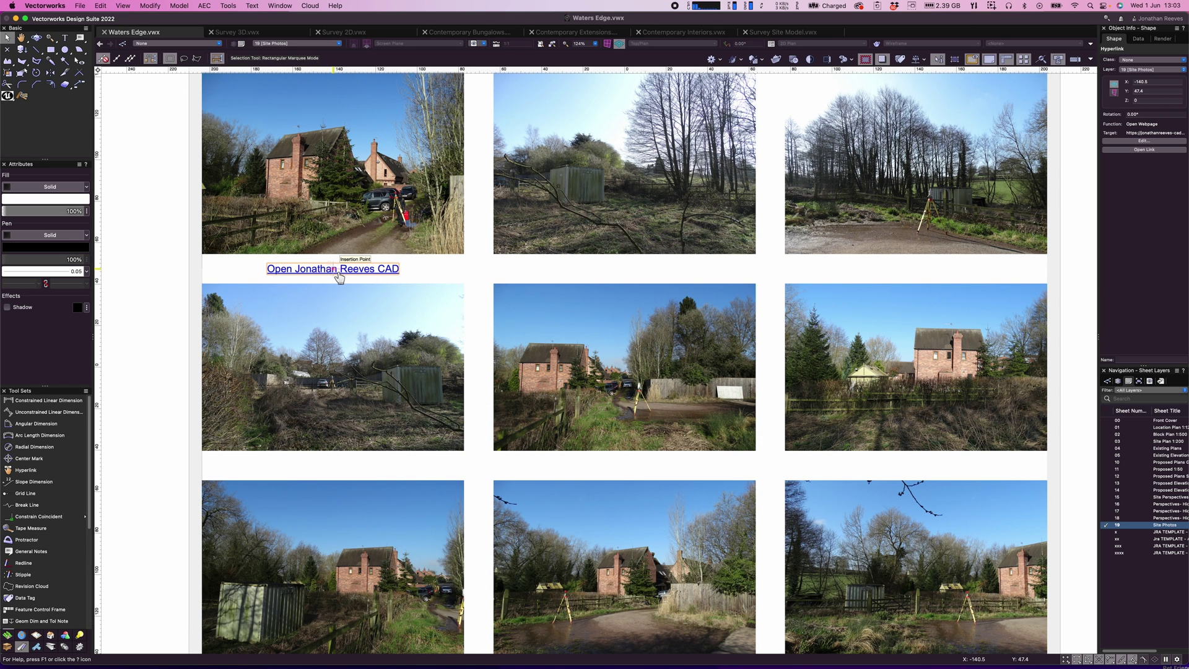
double_click(339, 270)
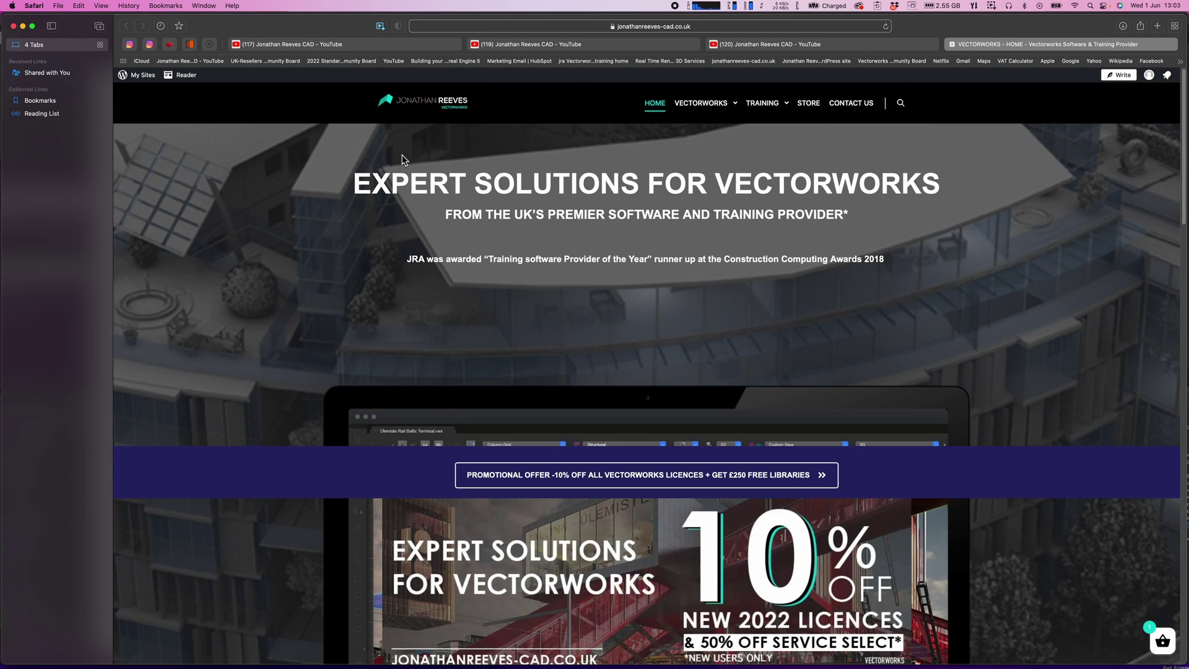
Step: Scroll through the website's TRAINING page, then switch back to Vectorworks from the Dock
click(765, 106)
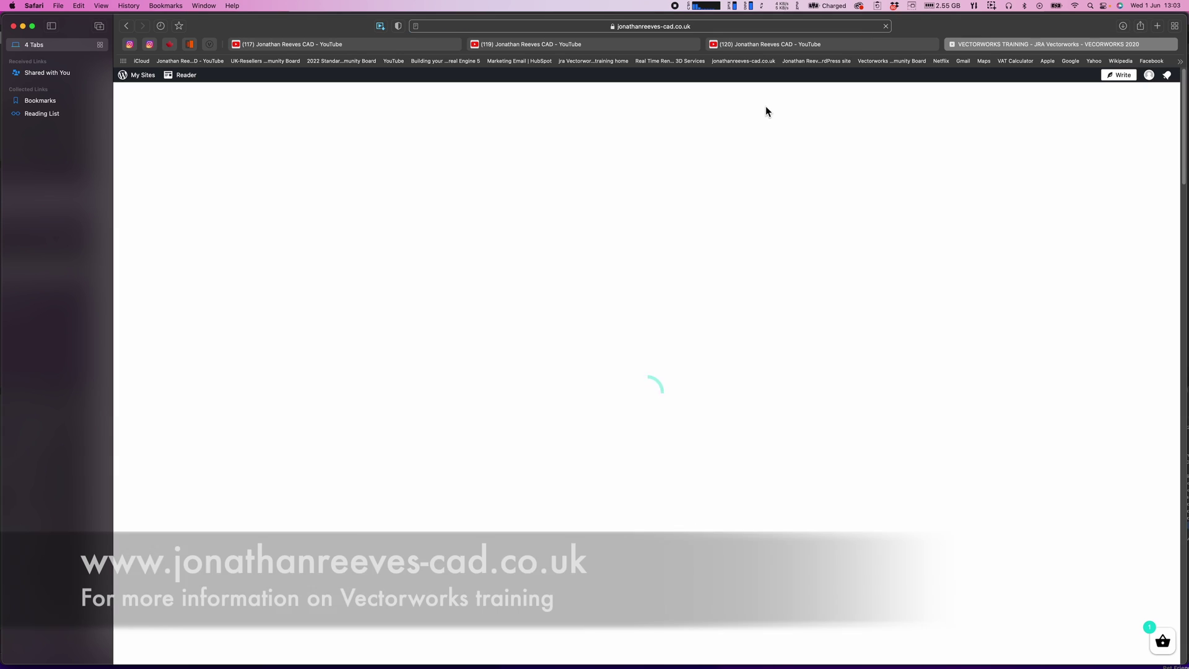
scroll(768, 197, down, 8)
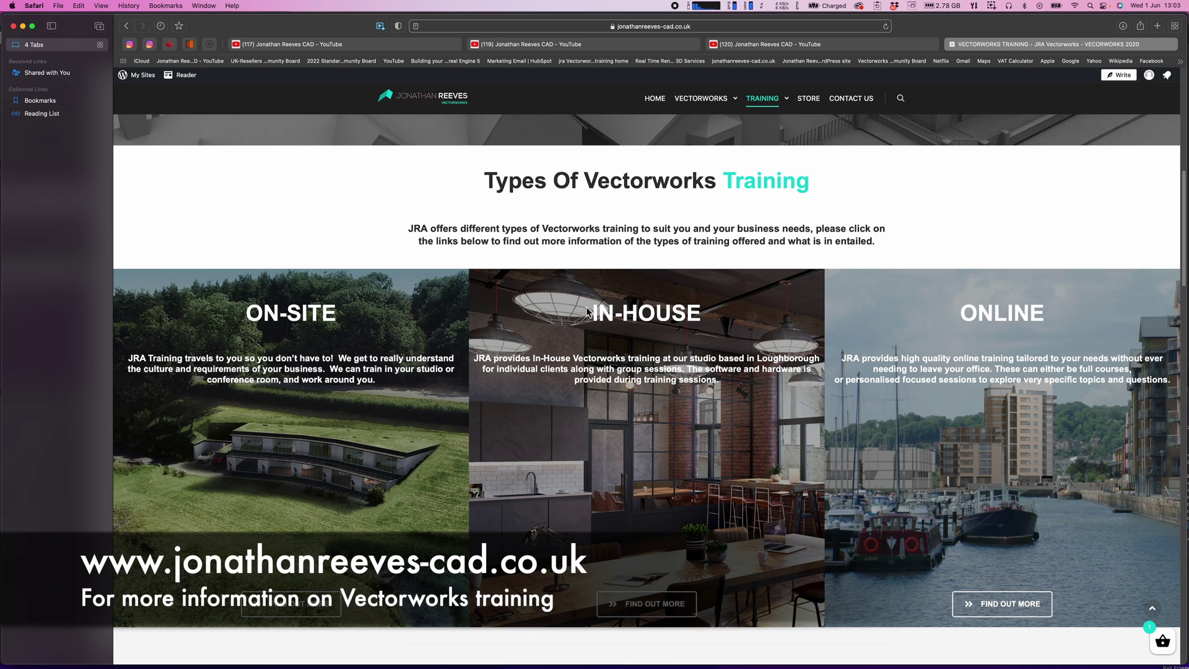
scroll(957, 340, down, 2)
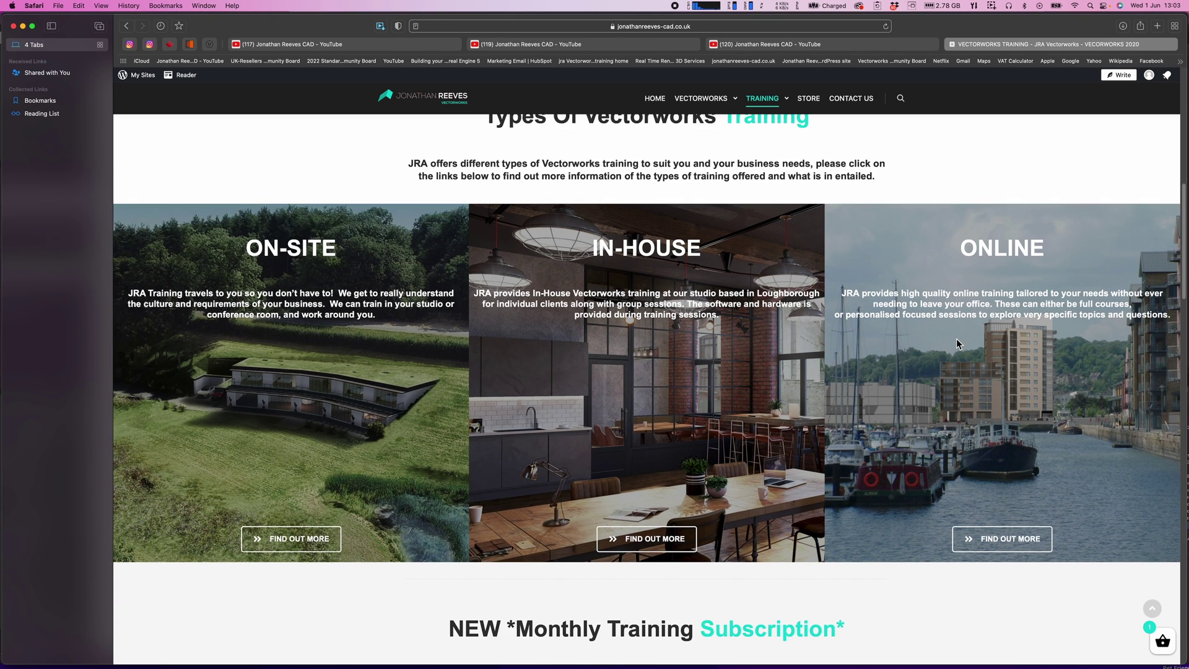
scroll(957, 344, down, 10)
scroll(842, 439, down, 6)
mouse_move(557, 651)
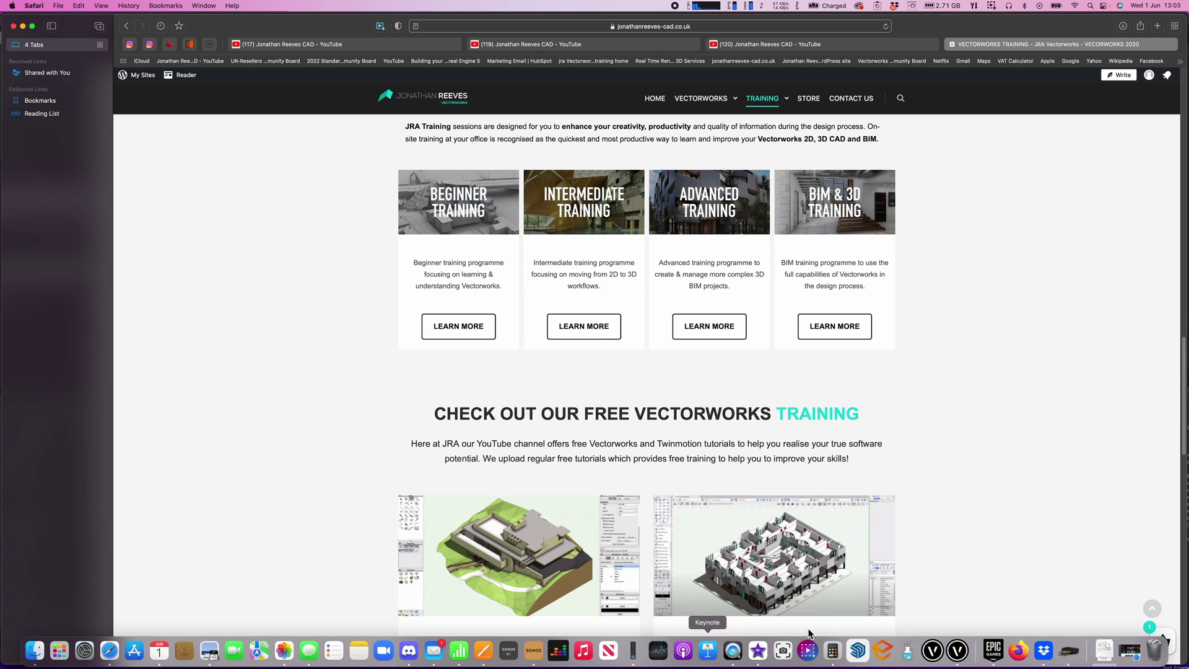
click(958, 650)
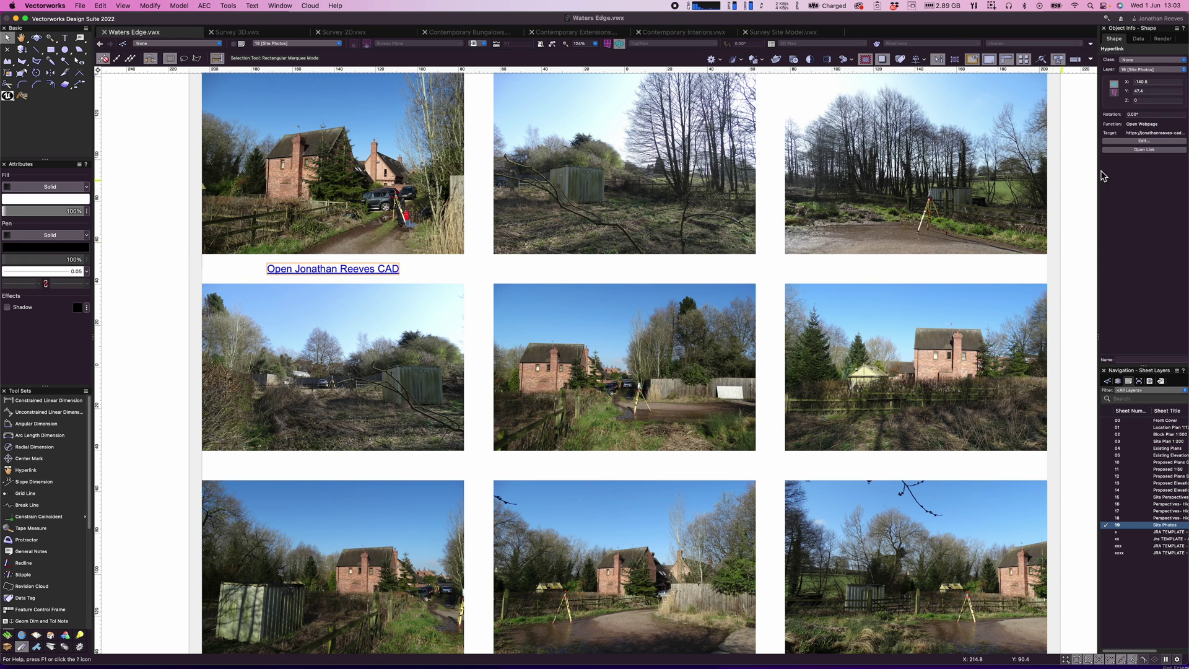
Step: Label the first photo's link 'Open Video 1' and set it to open document IMG_1825.MOV
click(1142, 141)
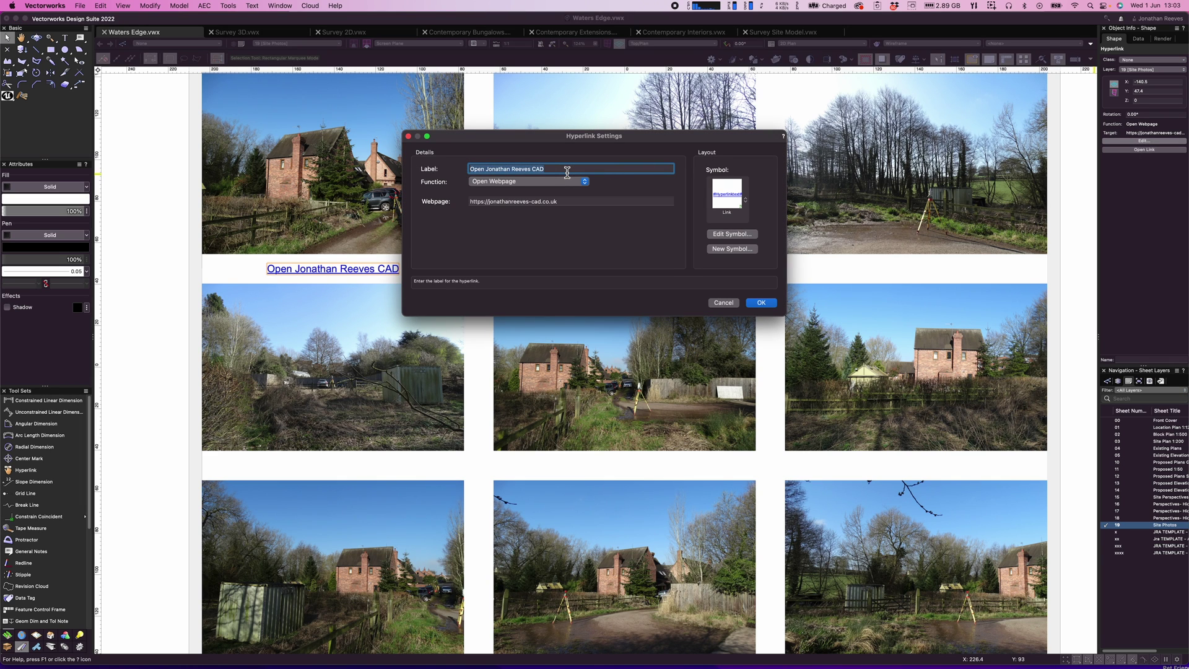
text(O)
click(517, 182)
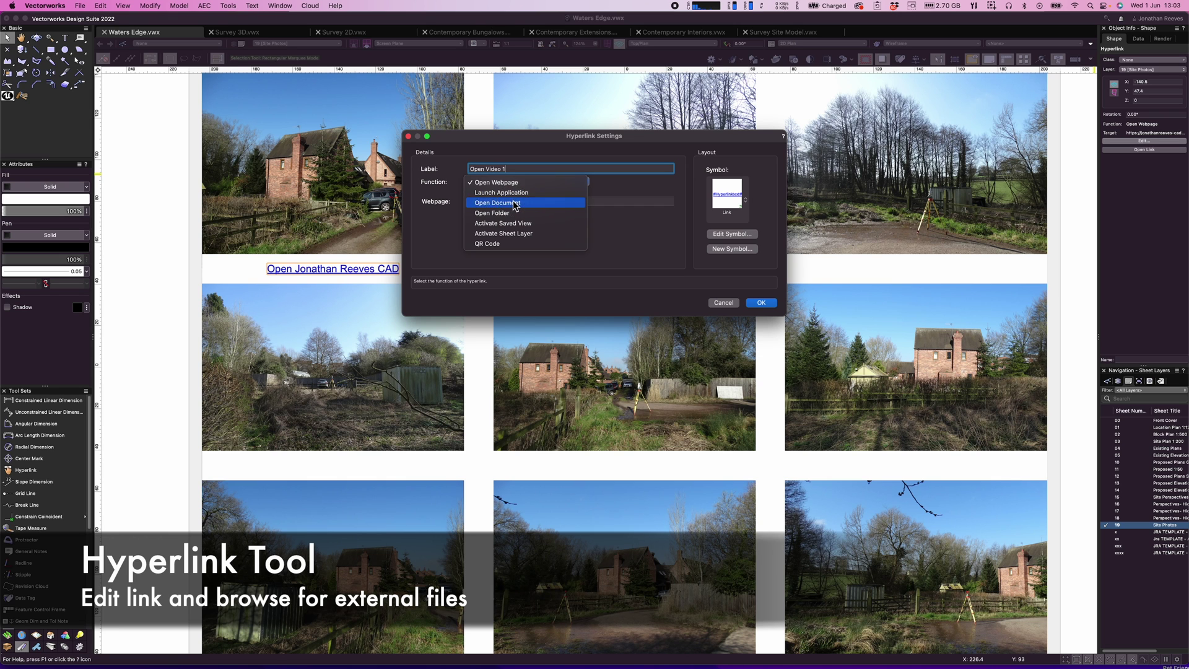
click(514, 204)
click(656, 181)
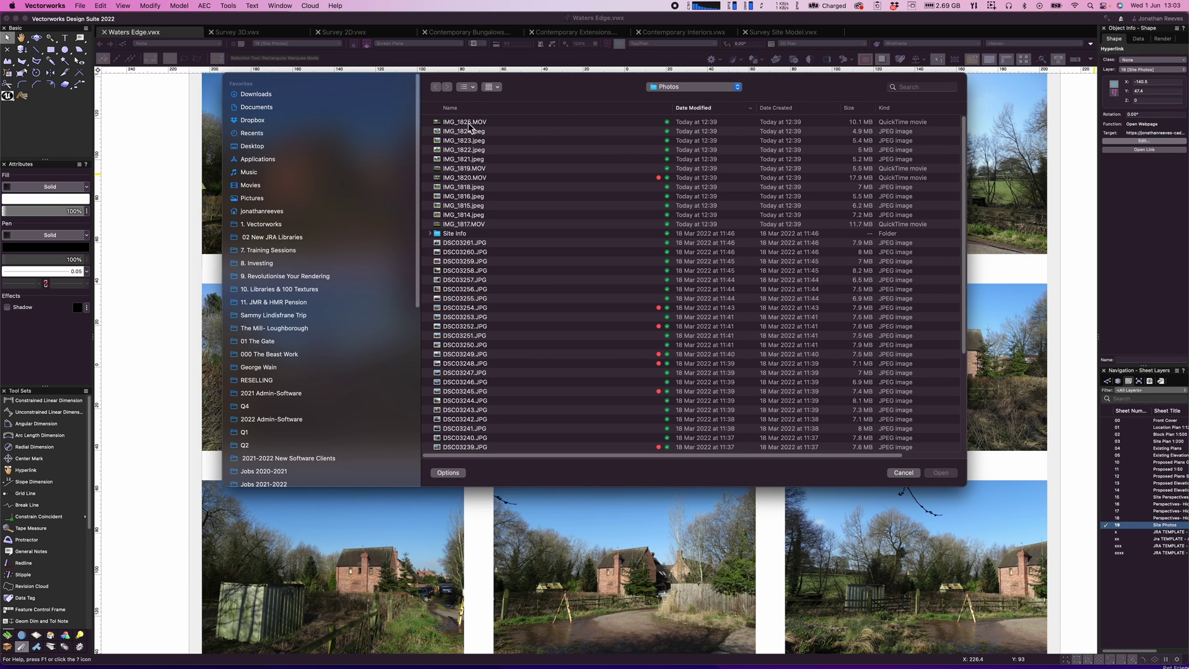
click(469, 122)
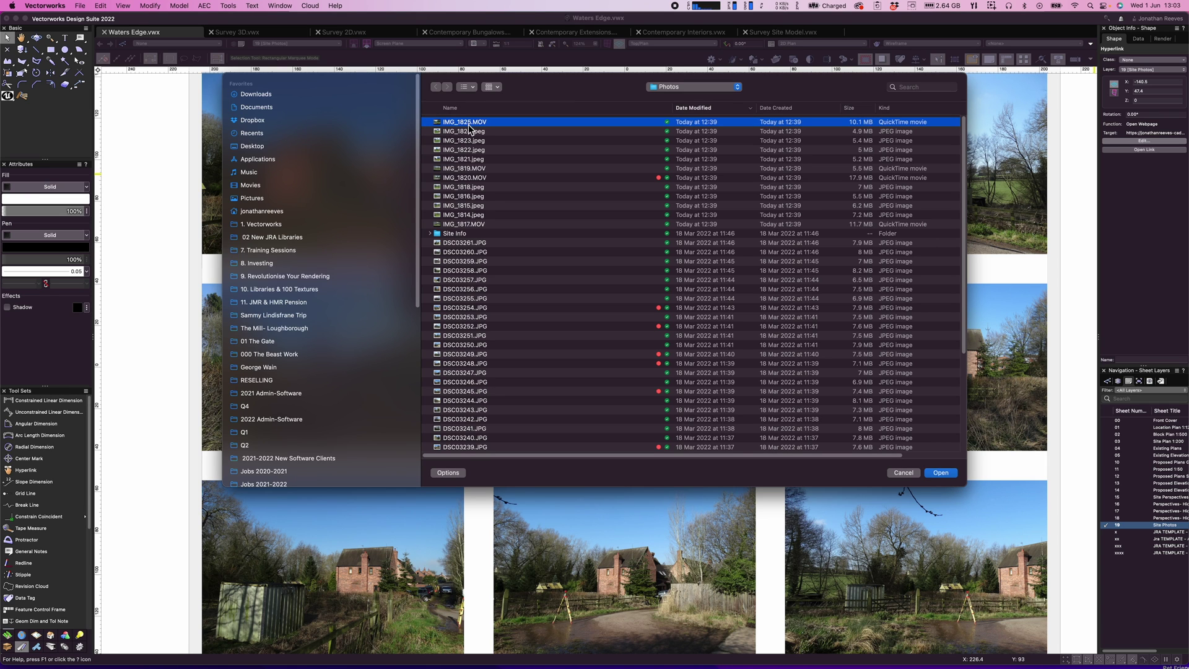
click(940, 473)
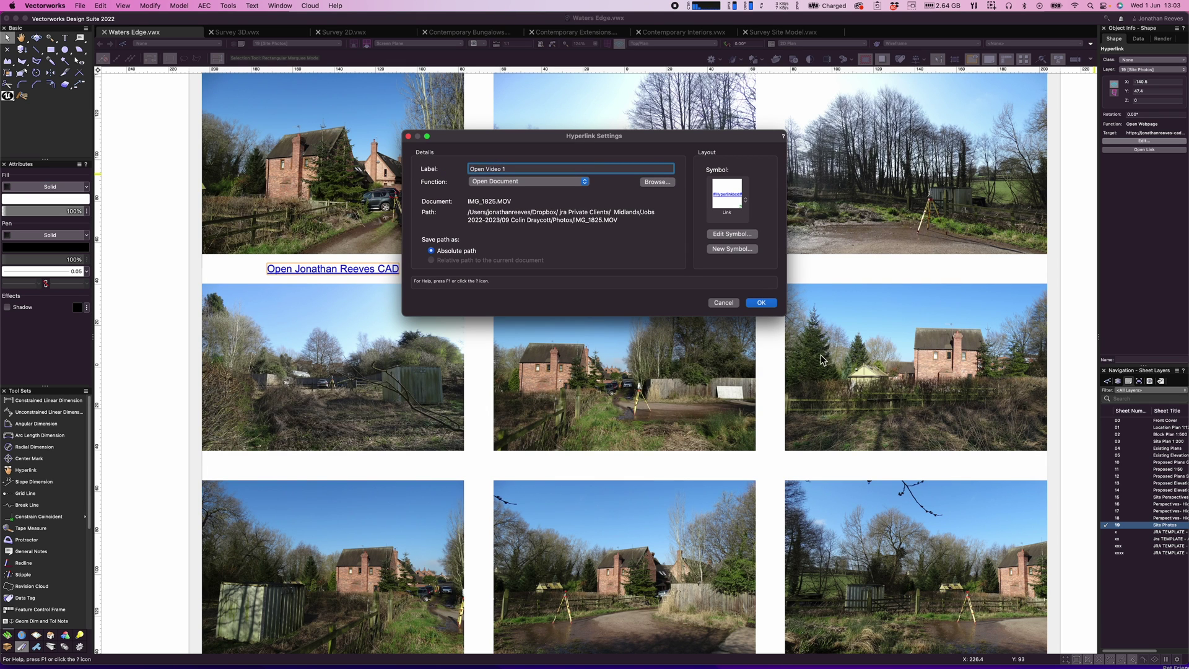
click(761, 303)
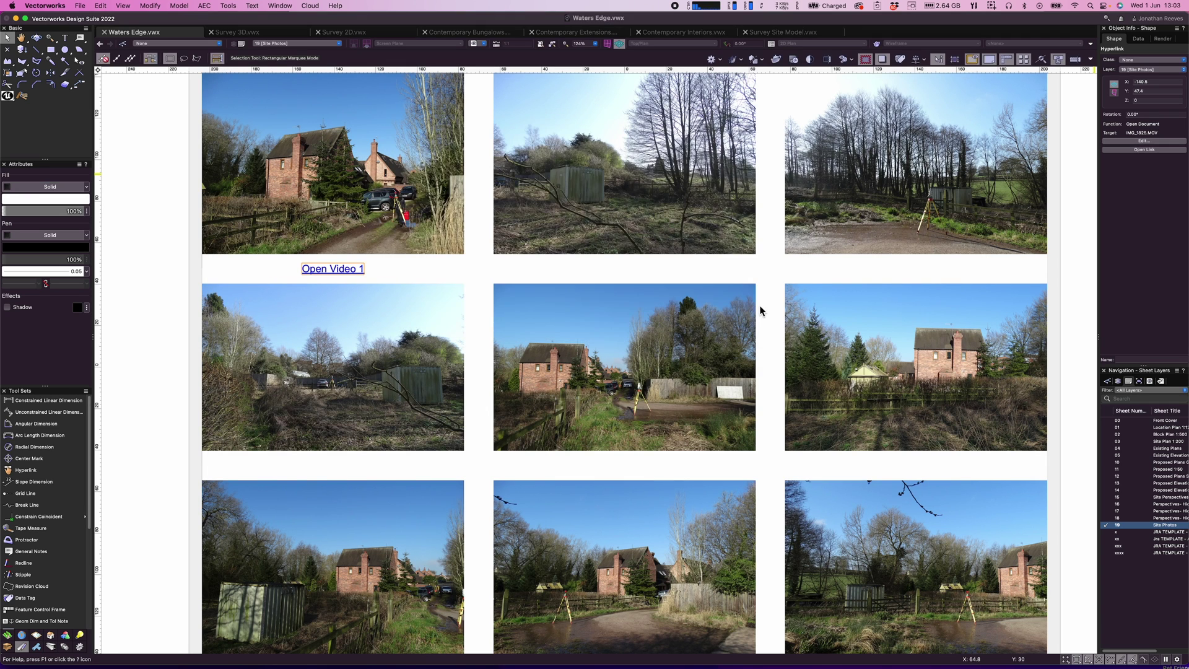
Step: Follow the Open Video 1 link and play IMG_1825.MOV in QuickTime Player
click(164, 232)
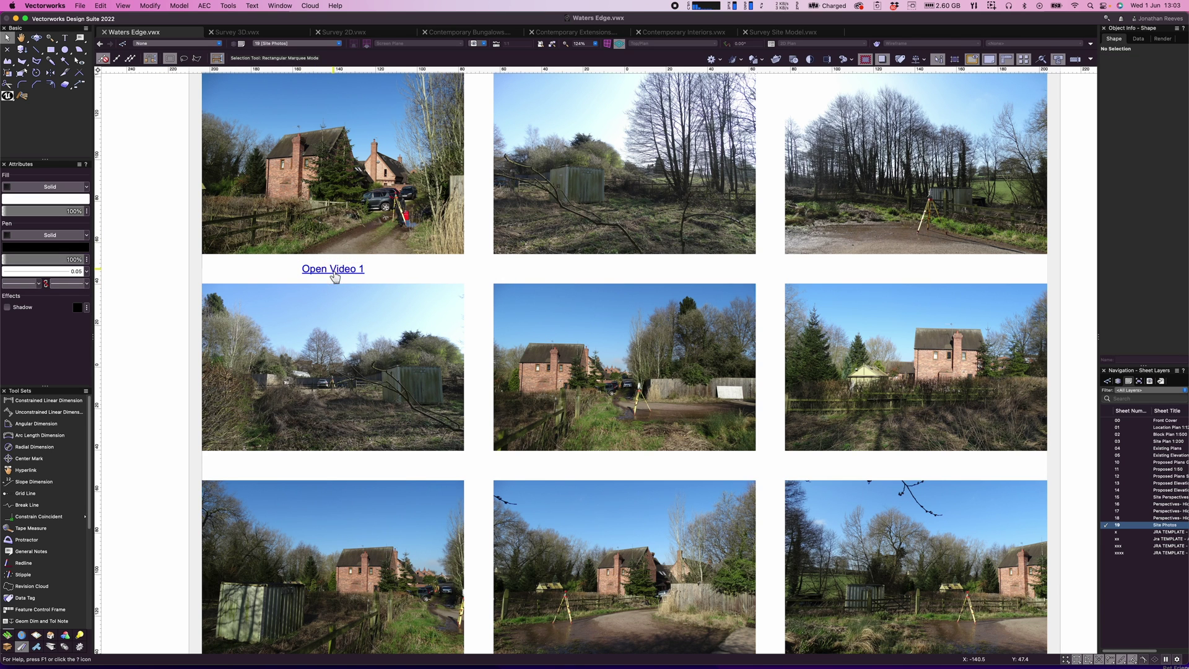
click(333, 273)
click(469, 436)
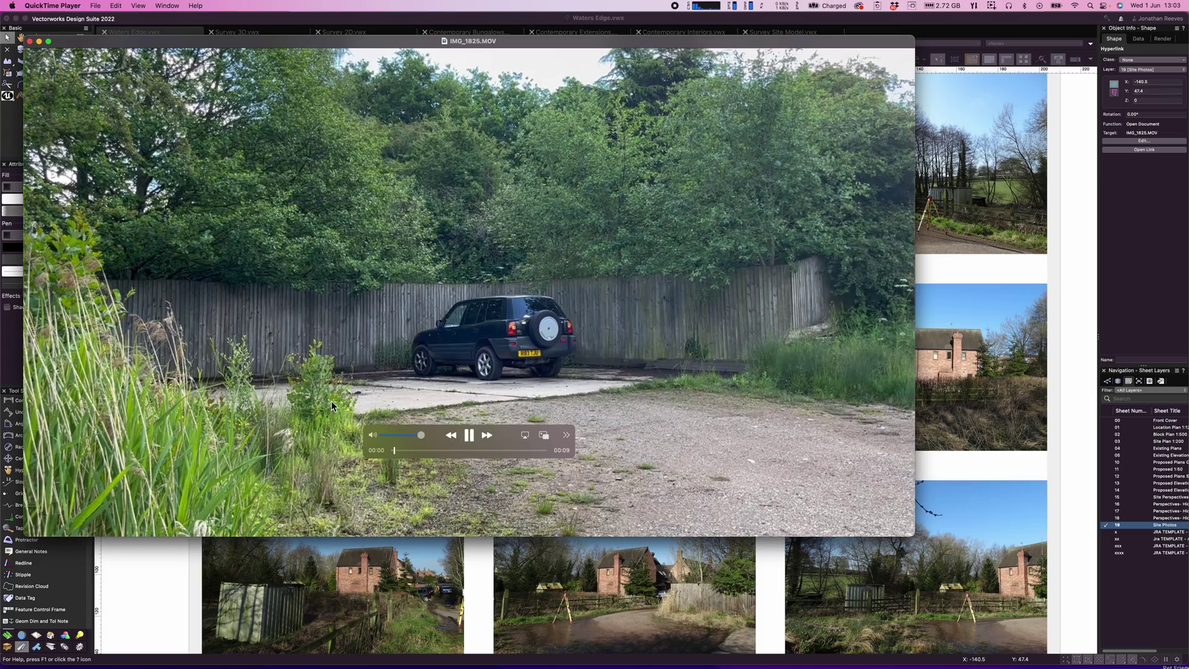
Step: Watch IMG_1825.MOV full screen and rewind it a couple of seconds
double_click(330, 400)
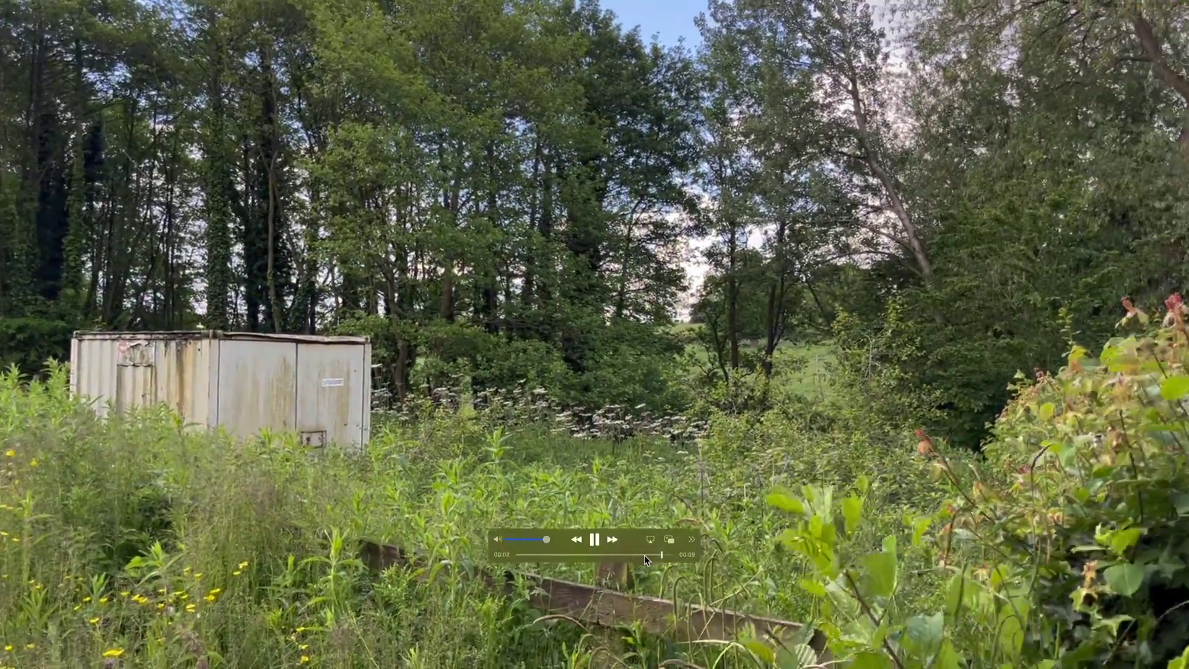
mouse_move(644, 555)
mouse_down()
mouse_move(611, 554)
mouse_move(660, 554)
mouse_move(644, 552)
mouse_up()
Step: Quit QuickTime, then relabel the middle photo's link 'Open Video 2', pointing to IMG_1820.MOV
key(Escape)
key(super+q)
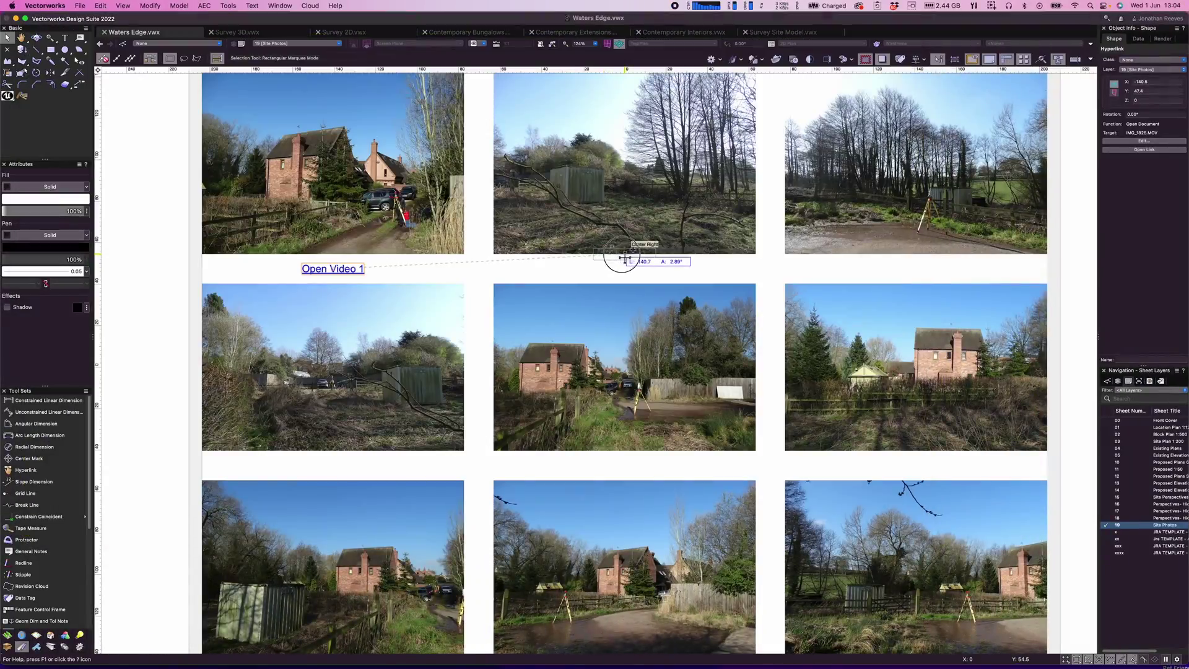
click(1144, 141)
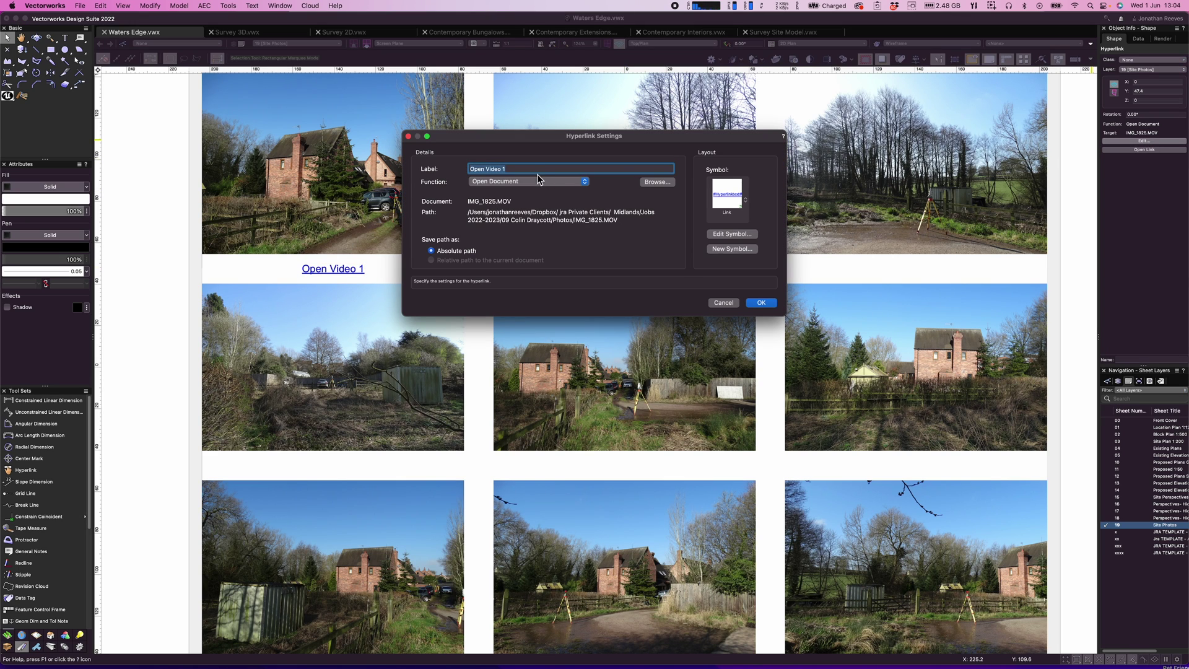
click(535, 175)
key(BackSpace)
text(2)
click(655, 186)
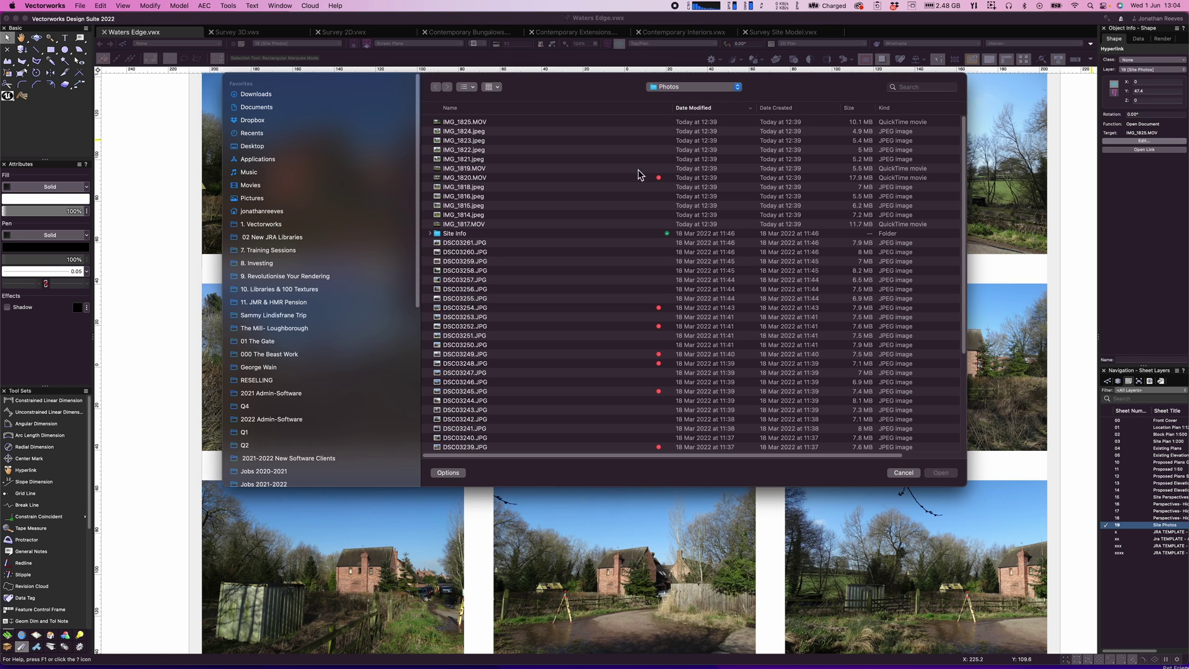
click(650, 179)
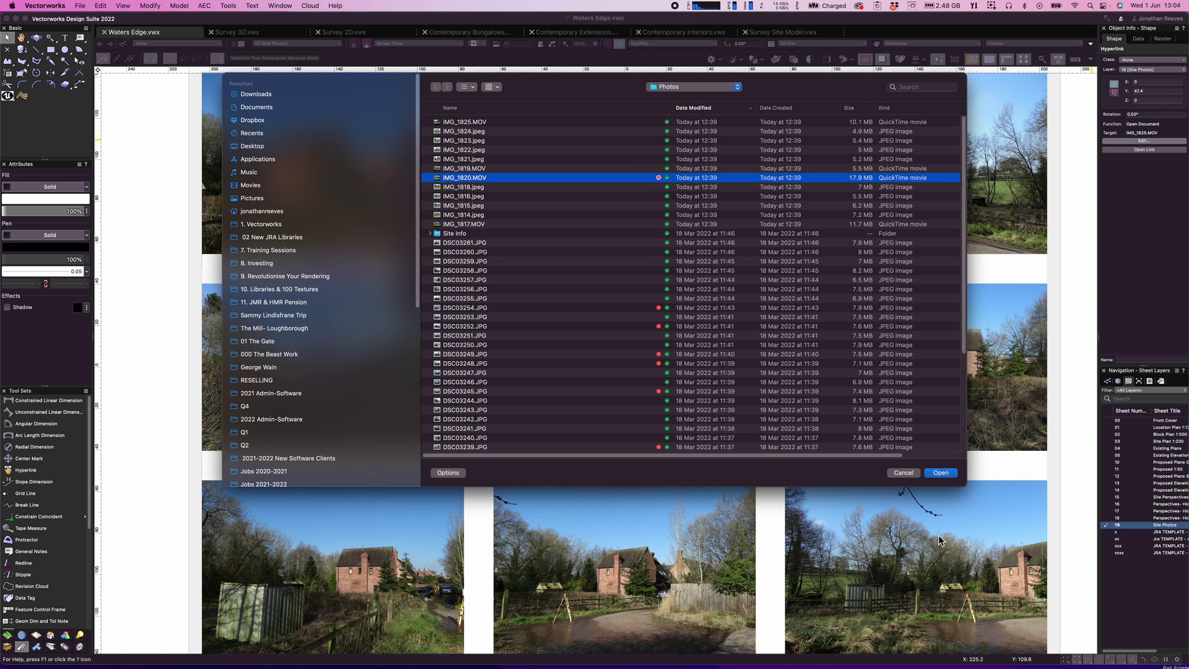
click(940, 473)
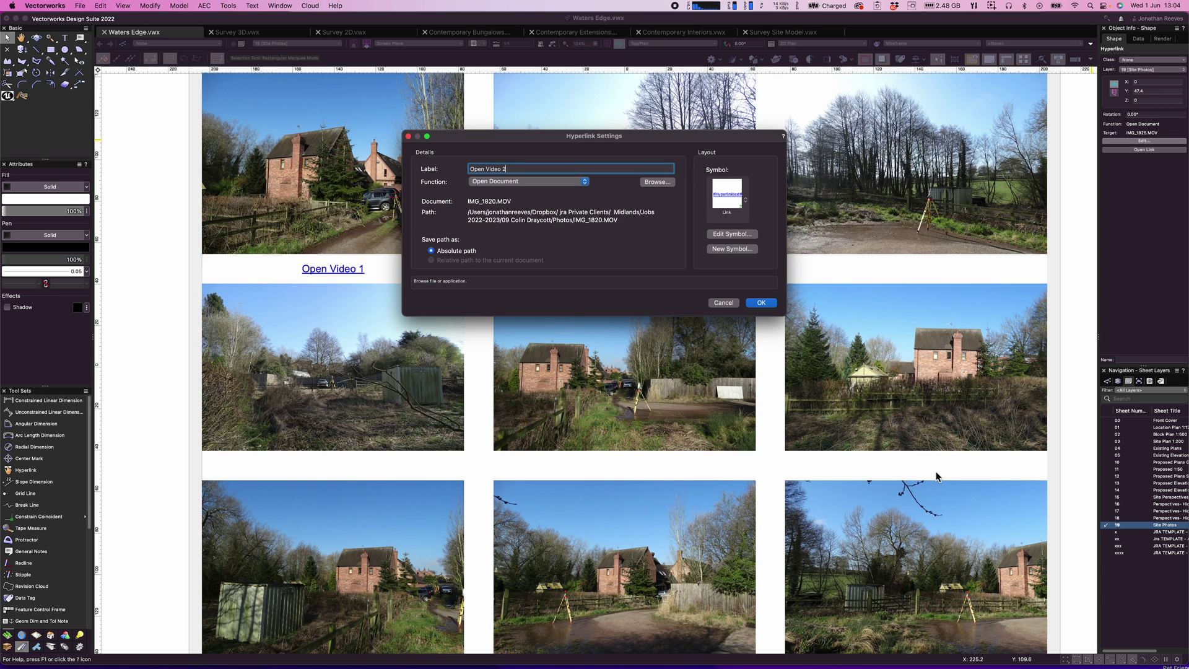
click(761, 302)
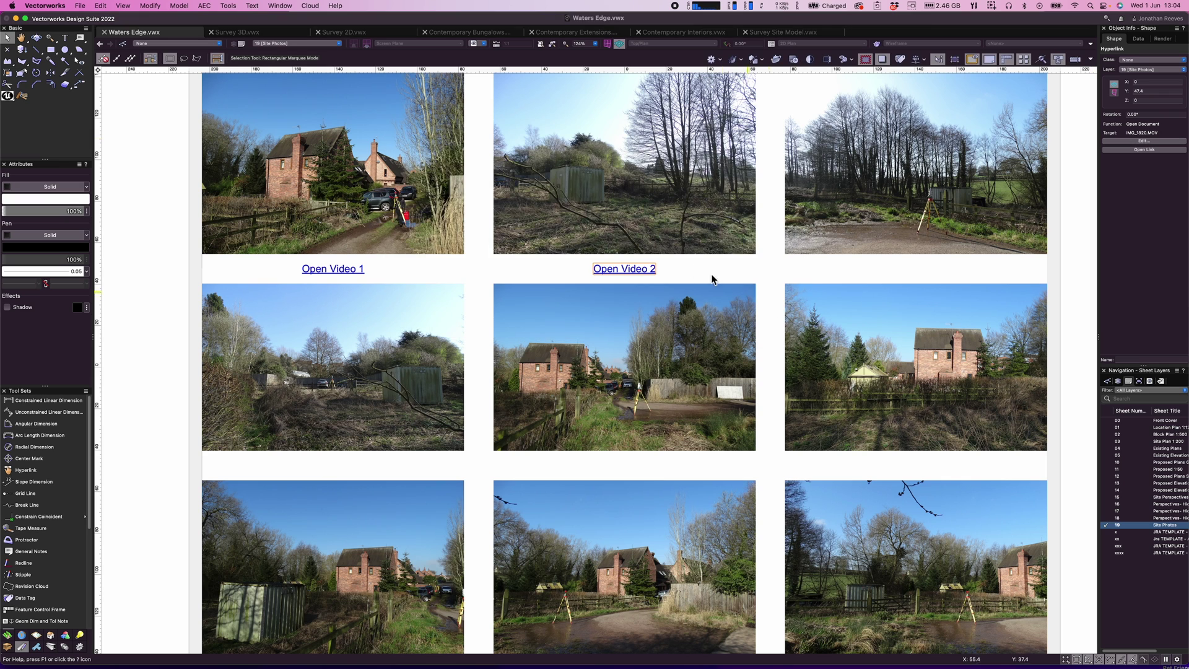
Step: Open IMG_1820.MOV from the Open Video 2 link and play it full screen
click(623, 270)
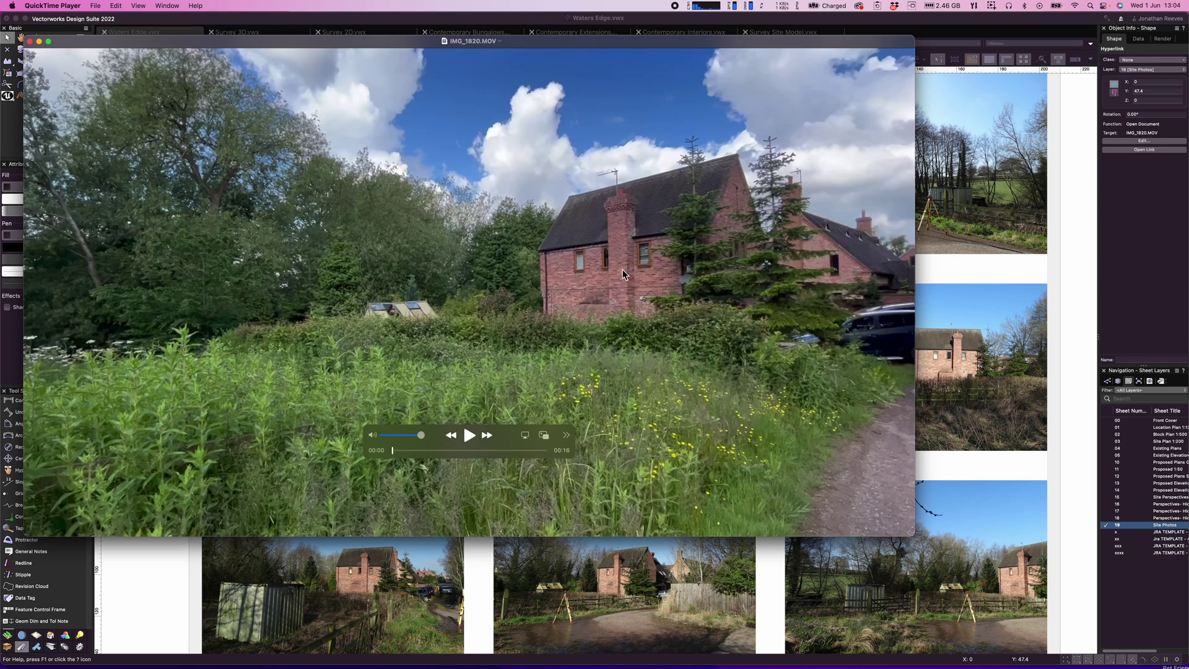
click(468, 438)
double_click(414, 426)
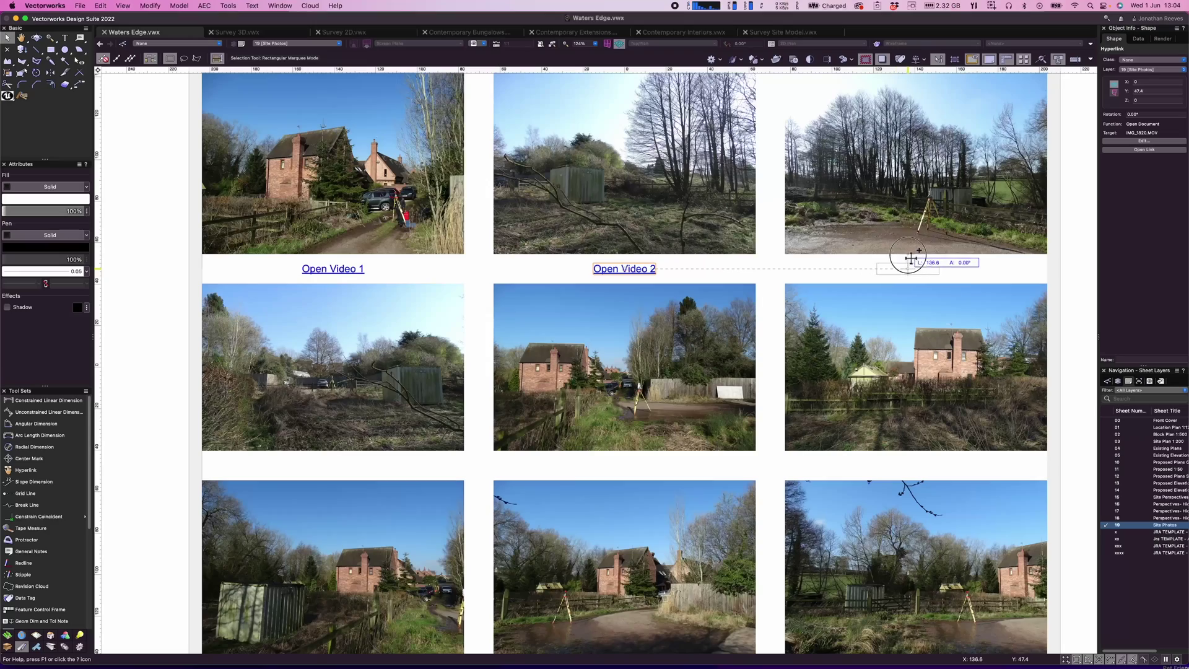
Step: Copy the link under the third photo as 'Open Video 3', linked to IMG_1817.MOV, then fit the sheet
alt+drag(930, 255, 930, 257)
click(1133, 143)
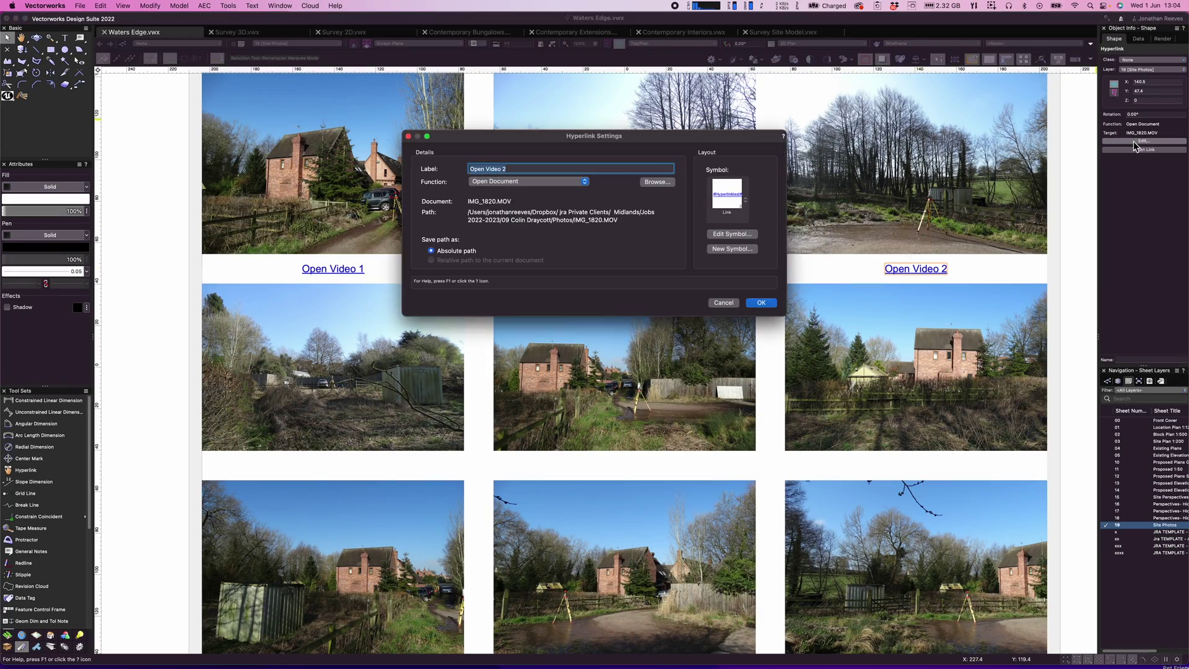
click(519, 181)
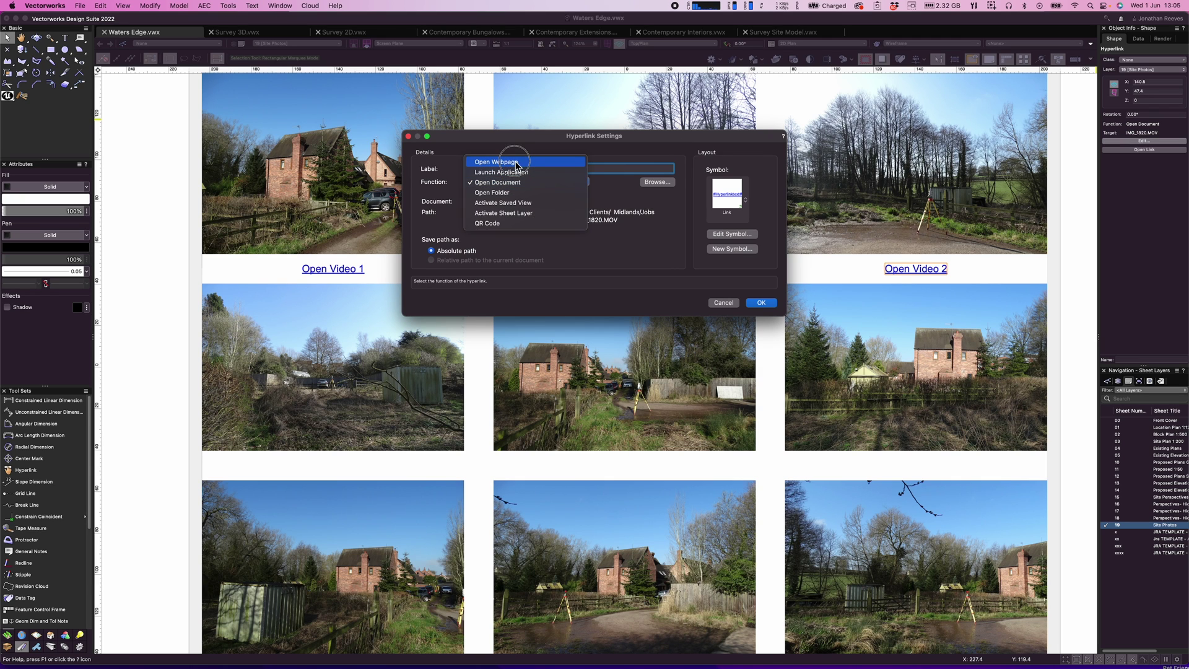
click(539, 163)
click(523, 168)
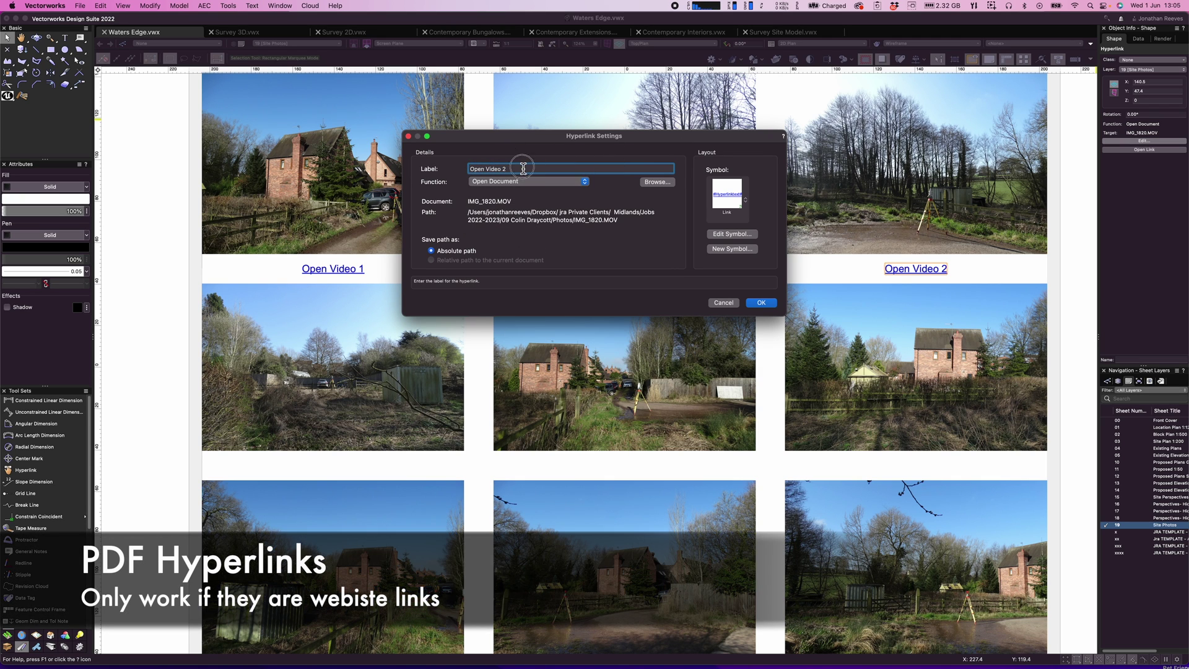
click(657, 181)
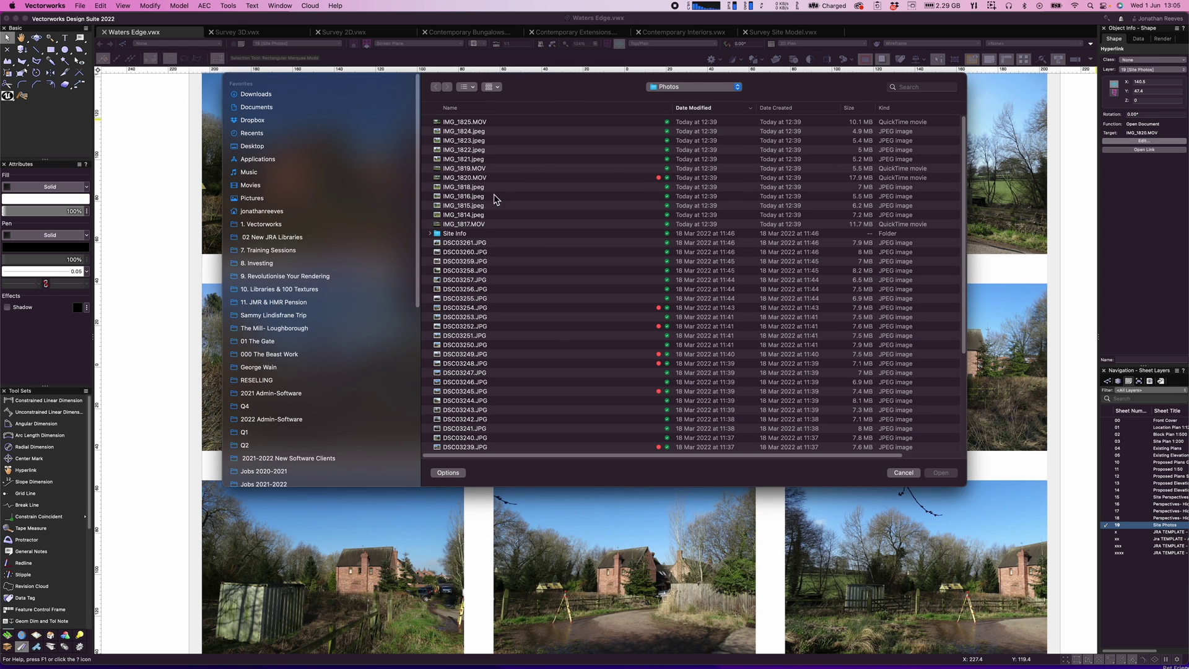
click(478, 226)
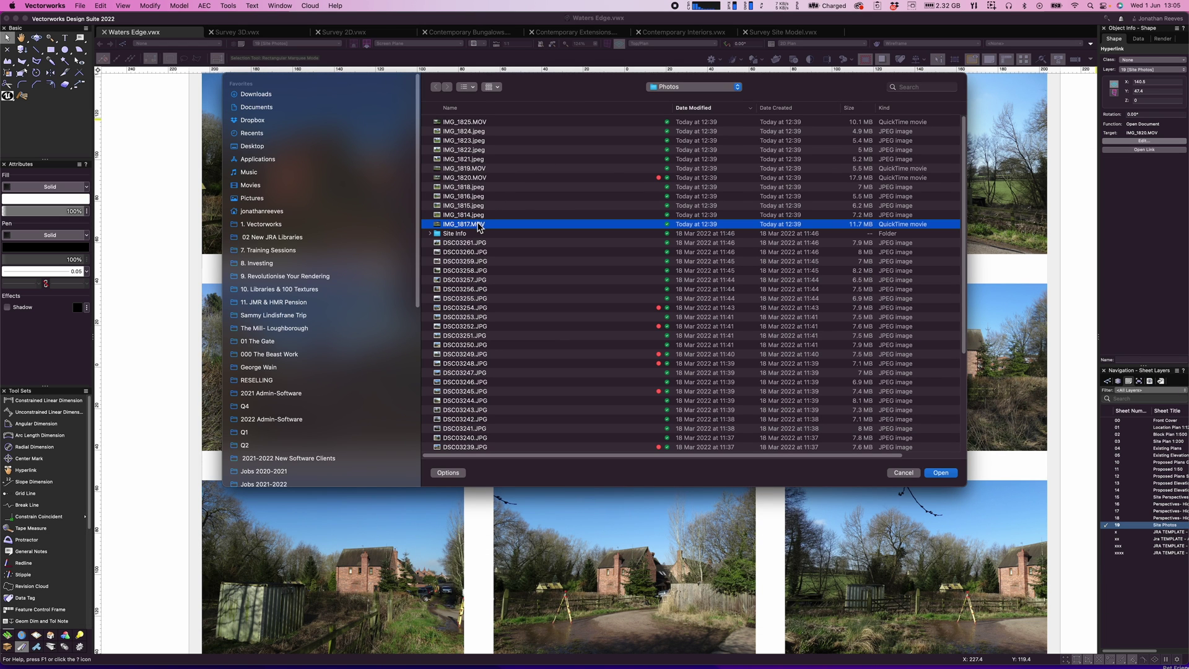
click(941, 474)
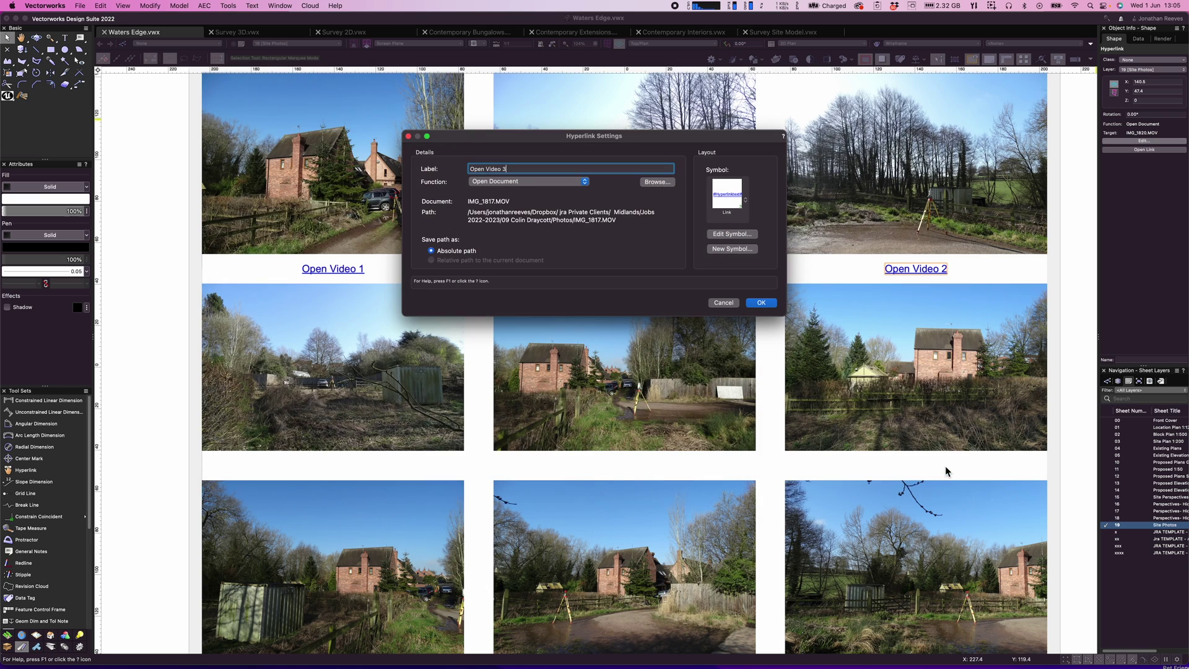
click(754, 303)
click(1038, 260)
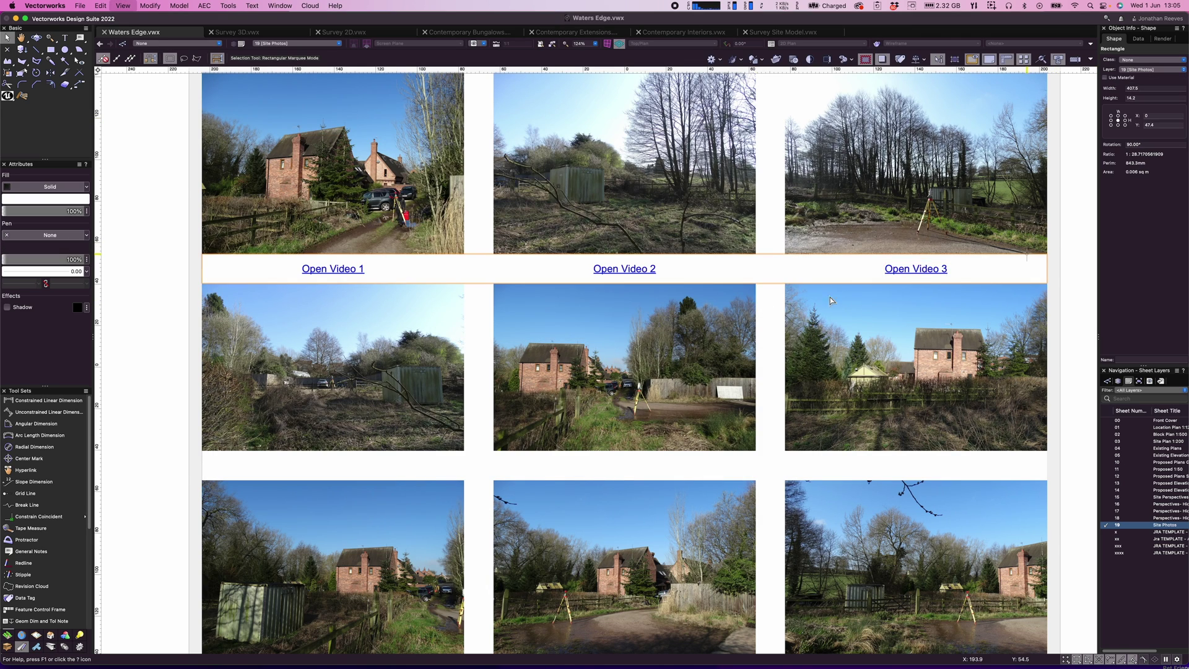
key(super+6)
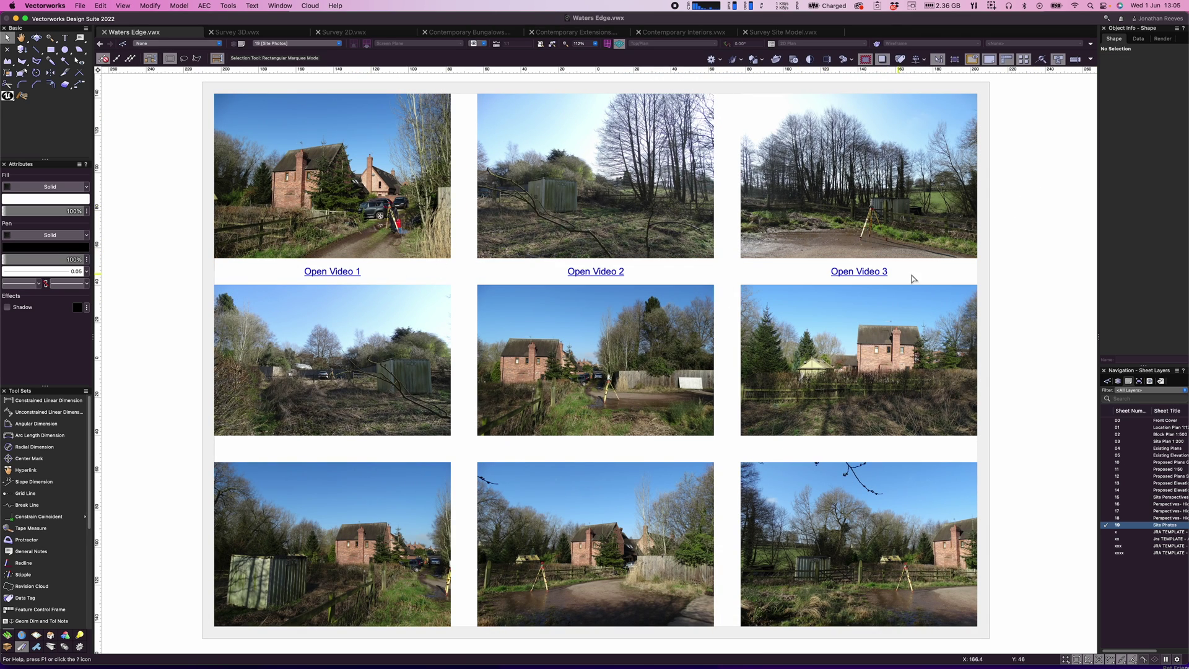
Step: Open IMG_1817.MOV from the Open Video 3 link and play it full screen to 00:11
double_click(876, 276)
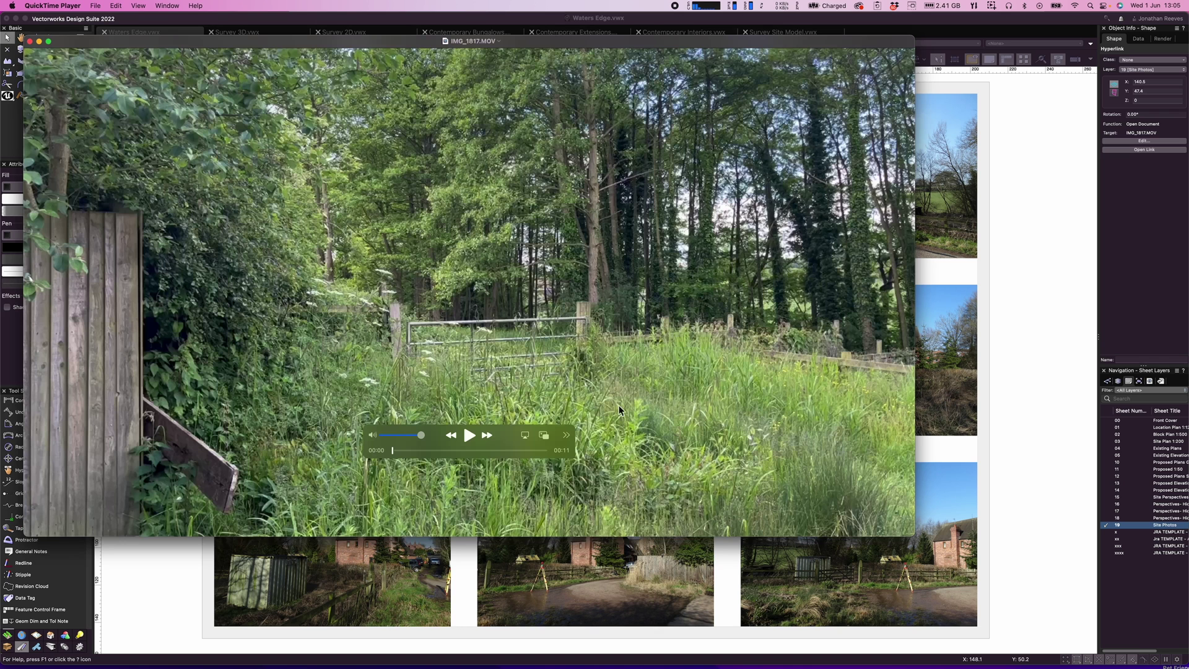
click(467, 435)
key(ctrl+super+f)
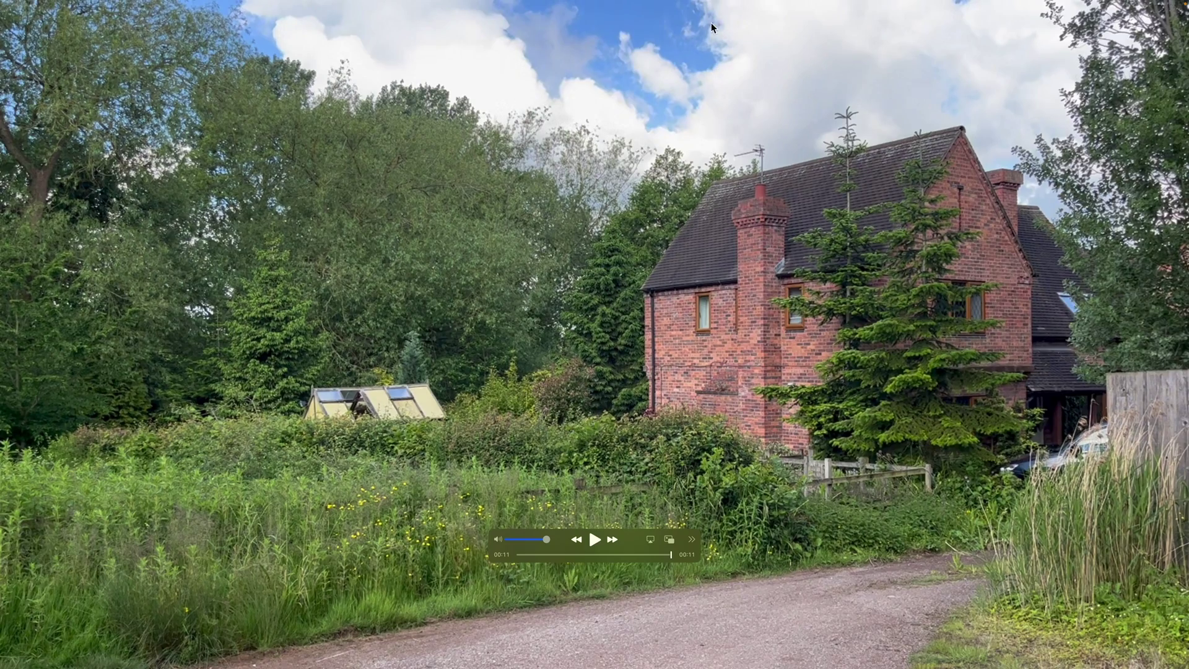
mouse_move(696, 5)
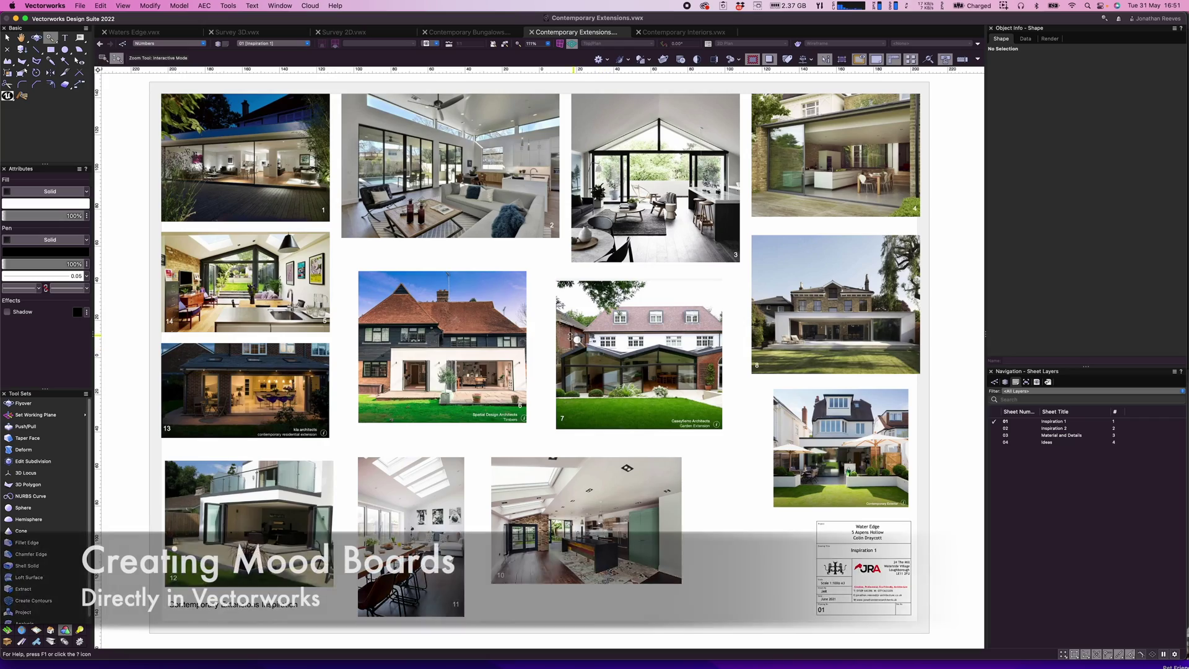
Step: Trim photo 7's crop at the top and left edges (81 to 73 high), then view the whole sheet
scroll(576, 337, up, 5)
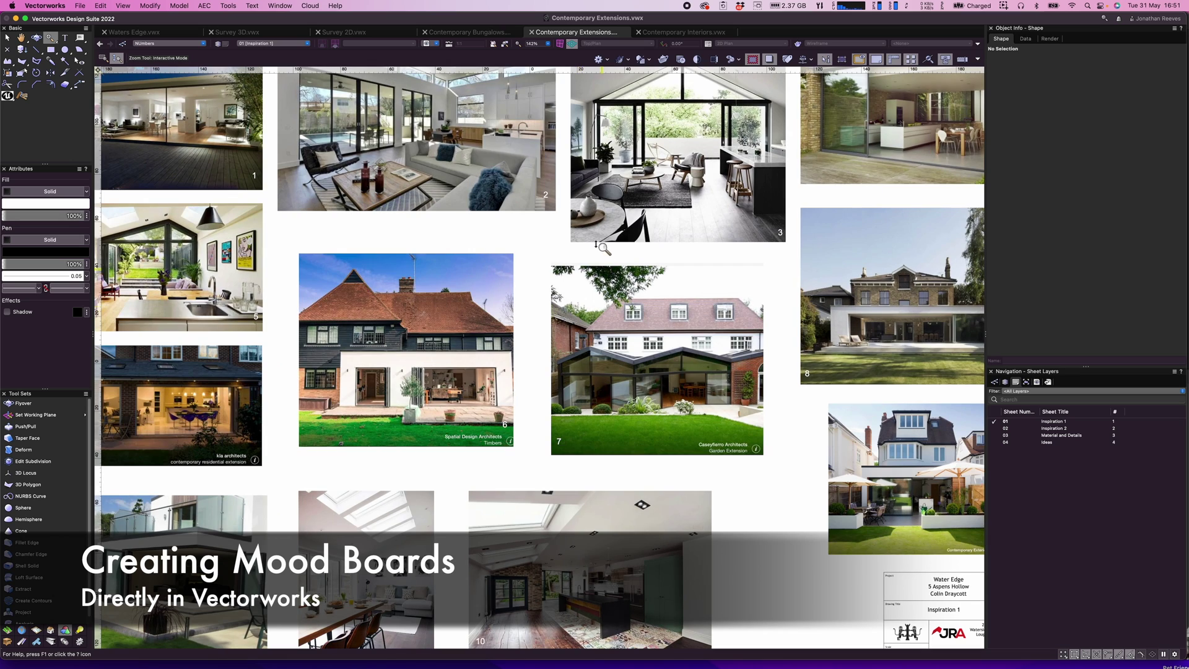
scroll(618, 388, up, 3)
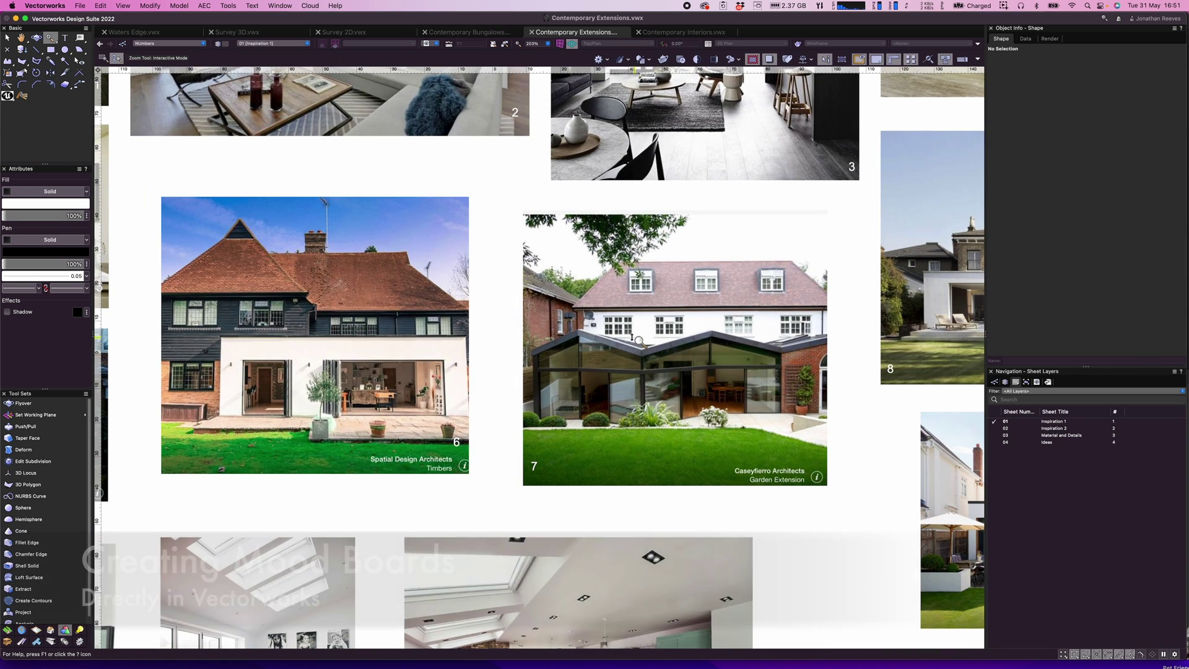
key(x)
click(638, 337)
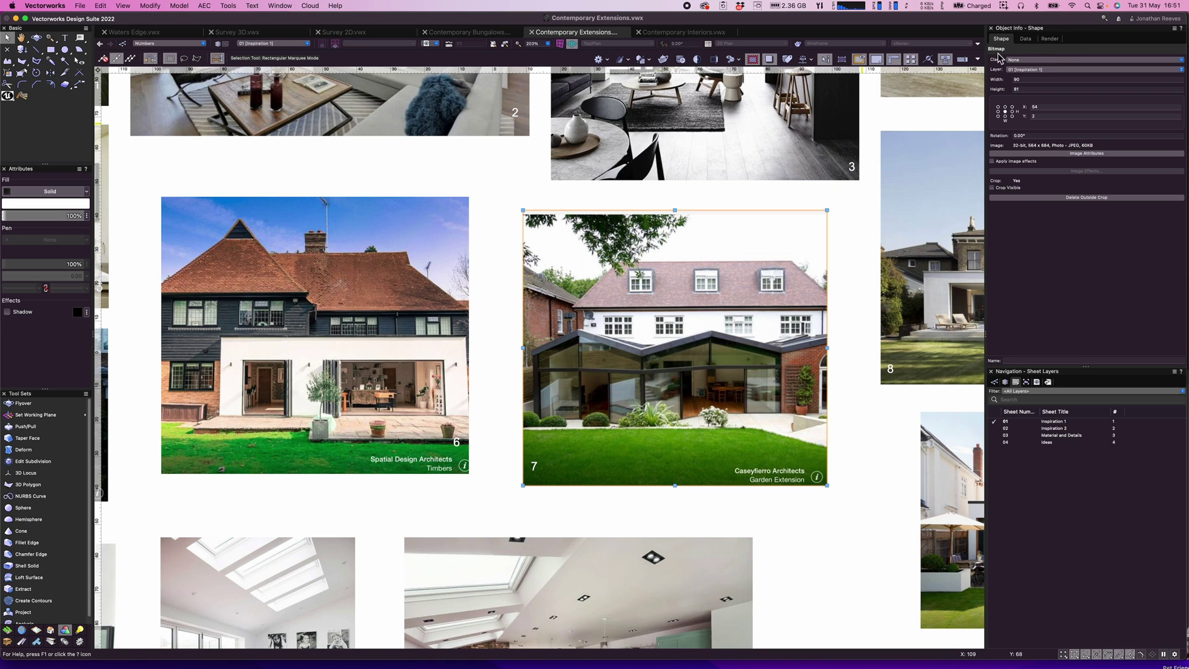
double_click(727, 342)
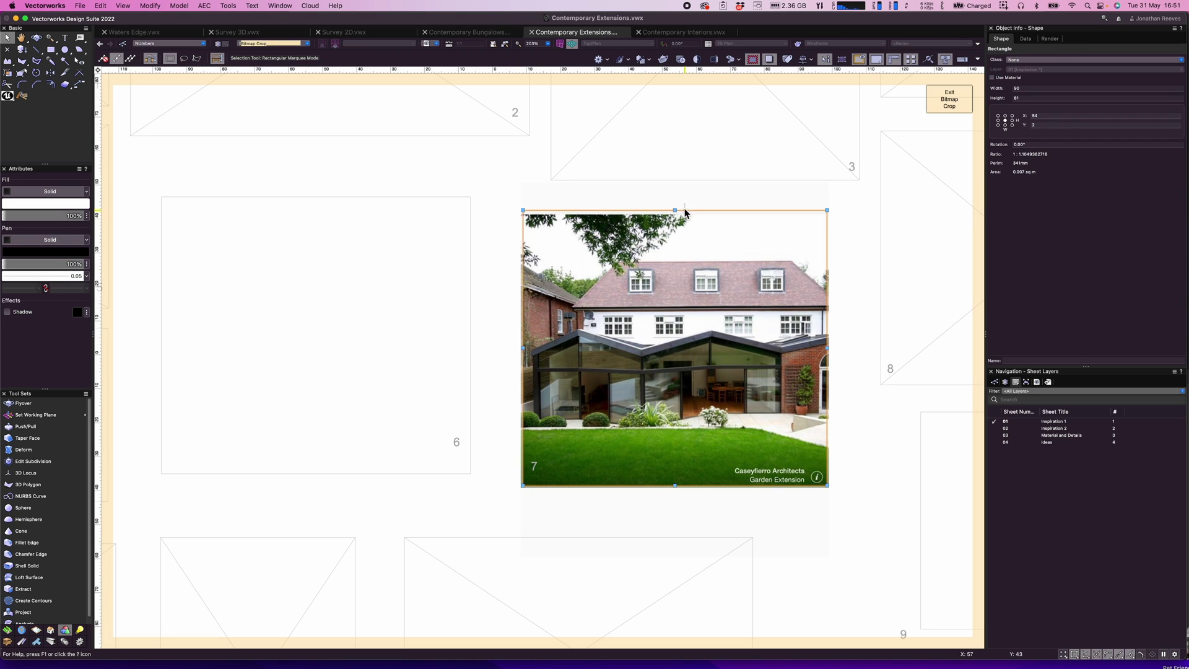
drag(675, 211, 675, 236)
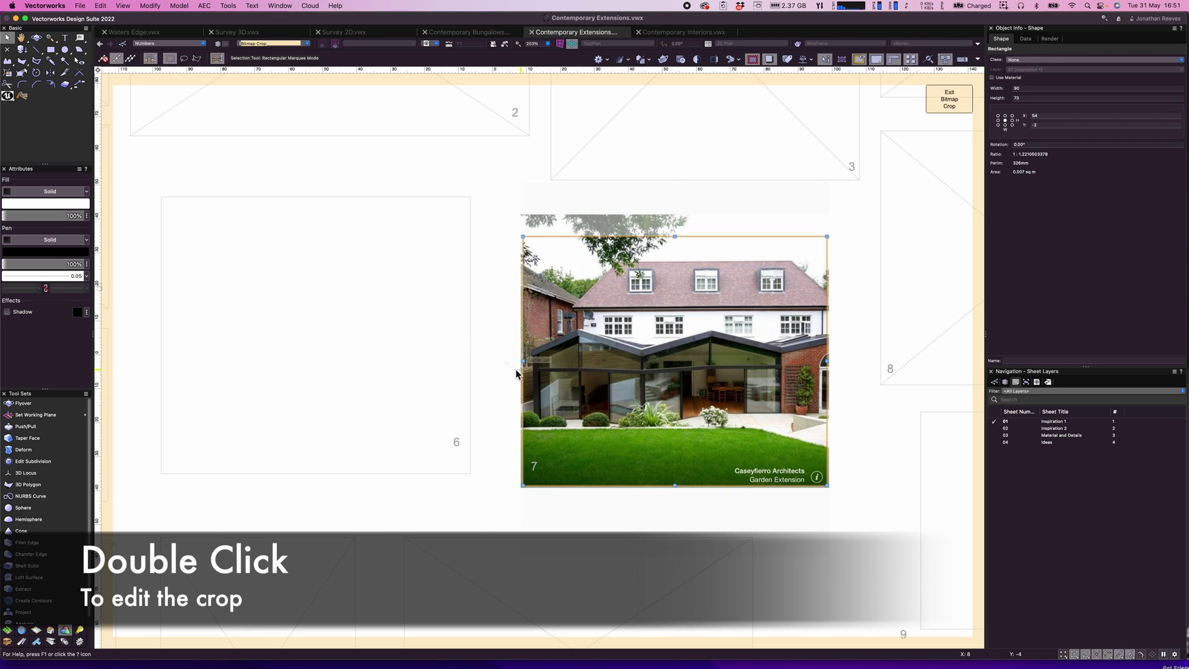
drag(524, 359, 535, 360)
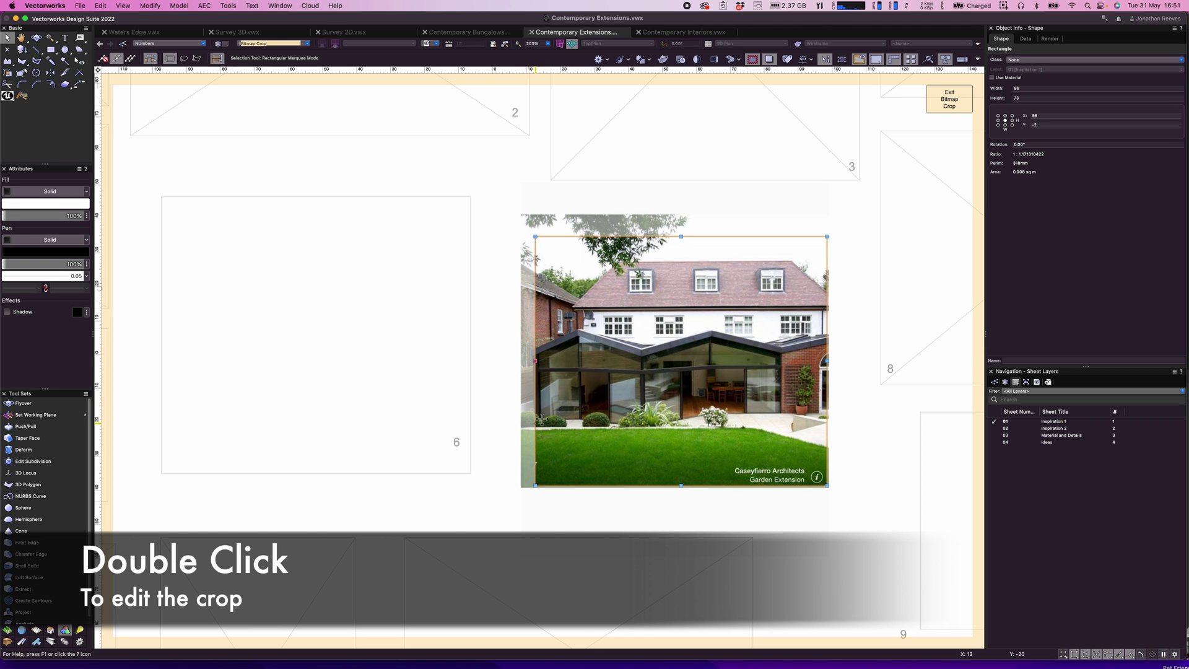
click(935, 99)
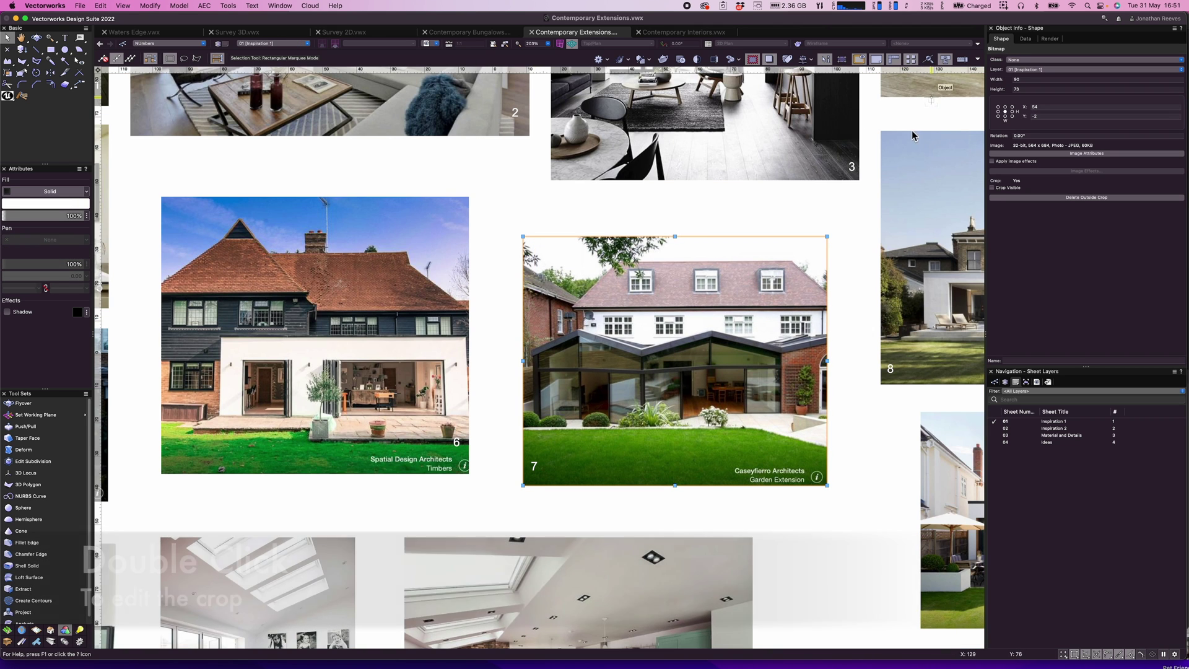
key(super+4)
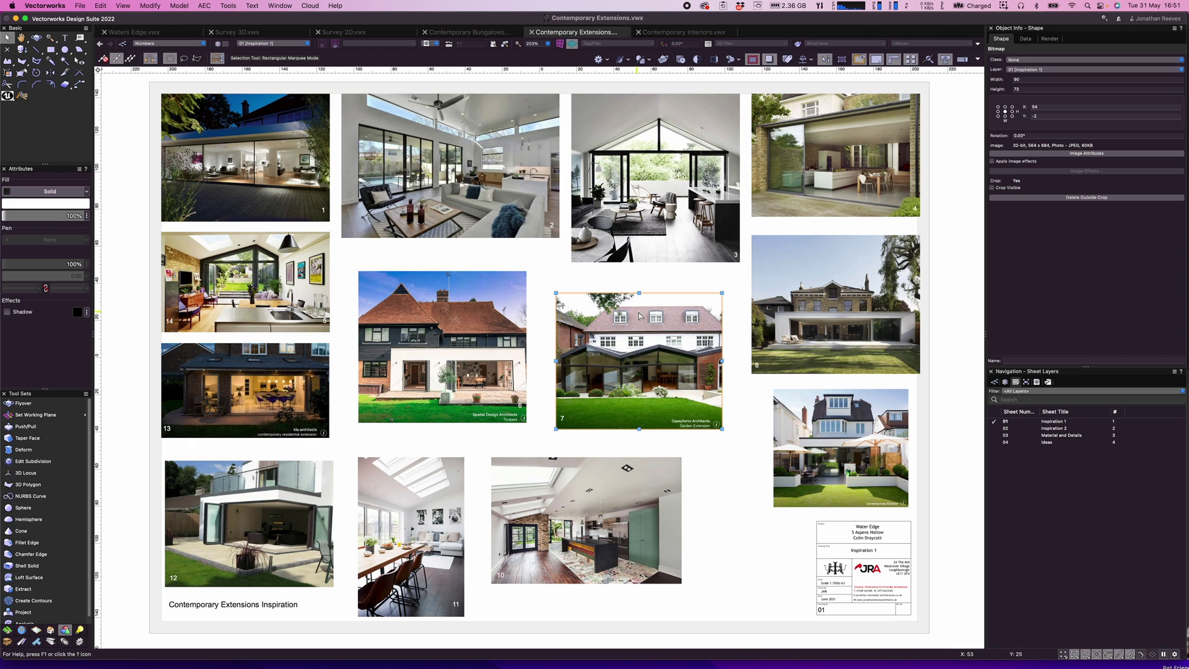
click(1070, 154)
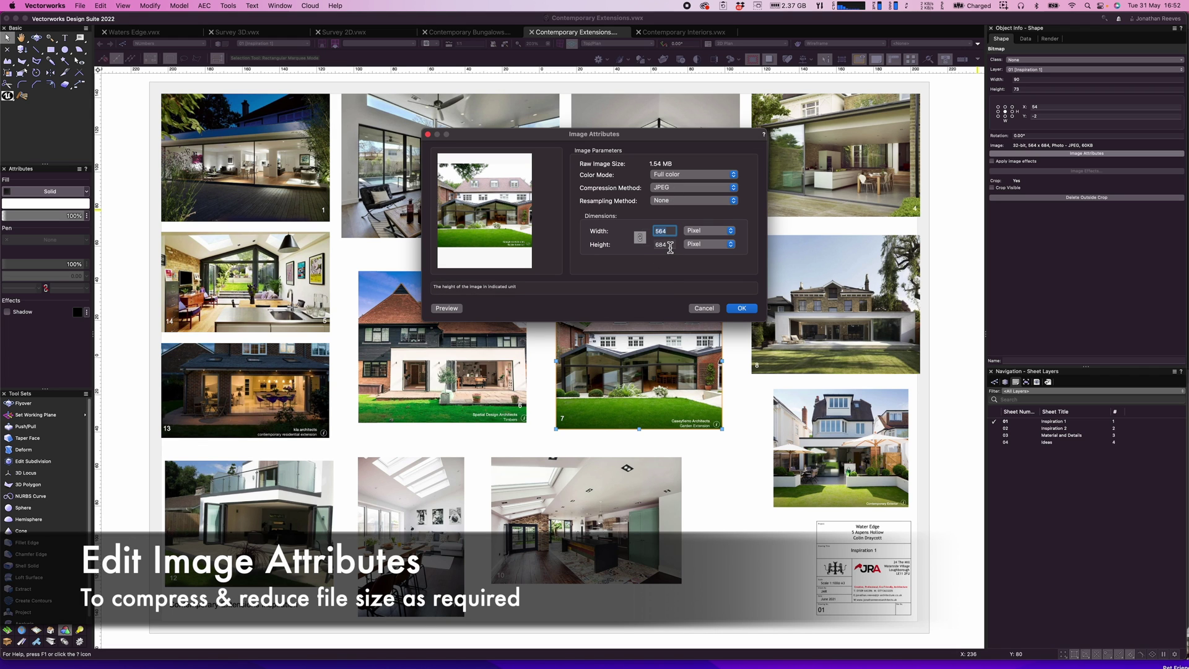
click(690, 201)
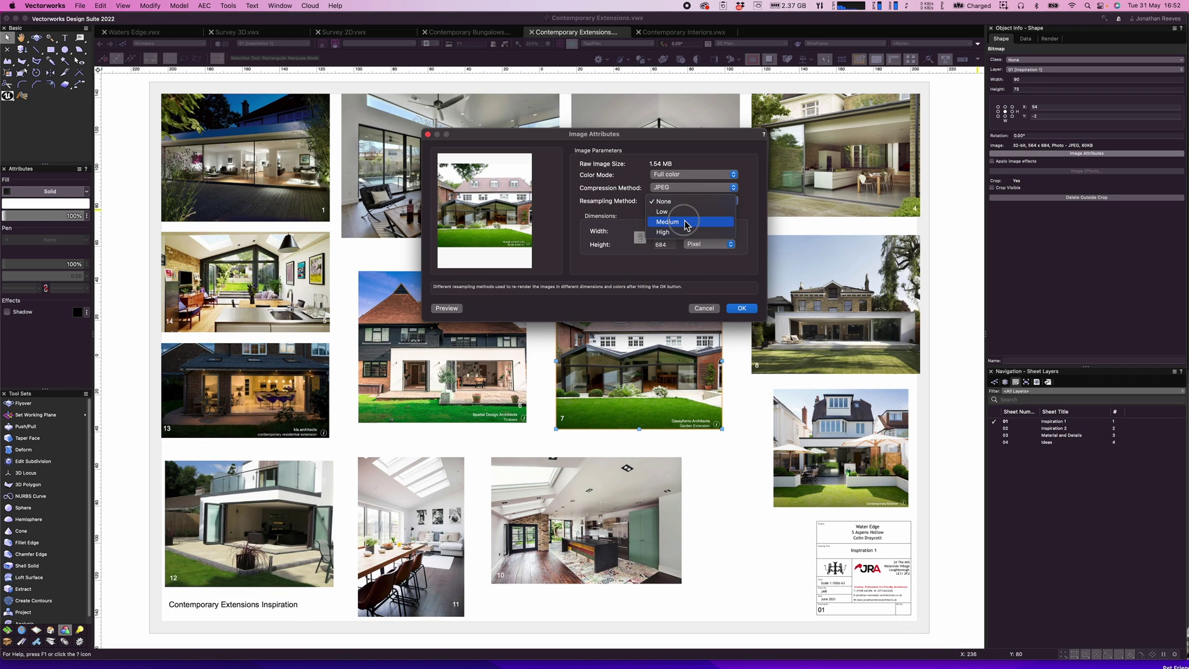
click(686, 221)
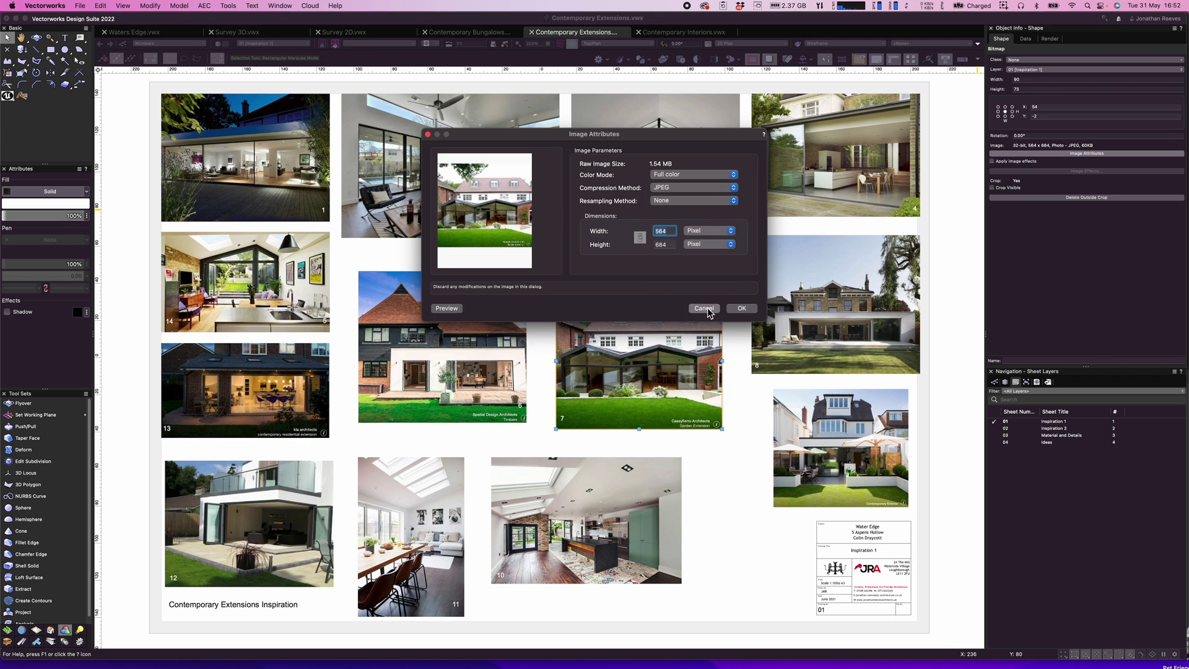
click(703, 305)
click(80, 6)
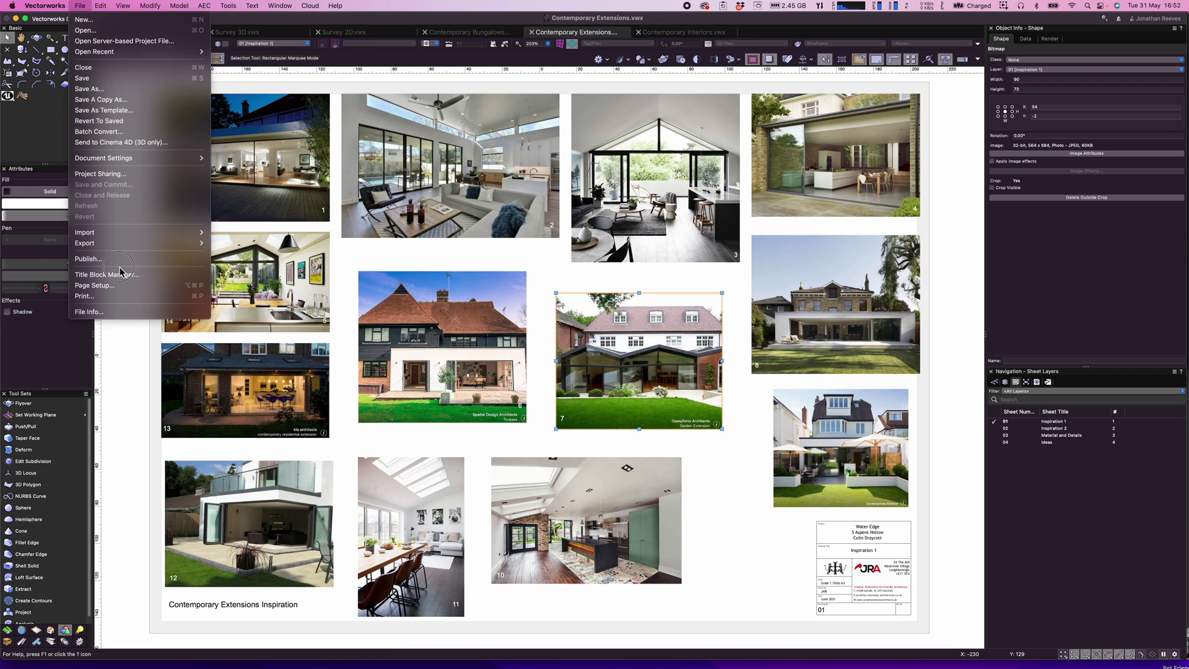
click(107, 314)
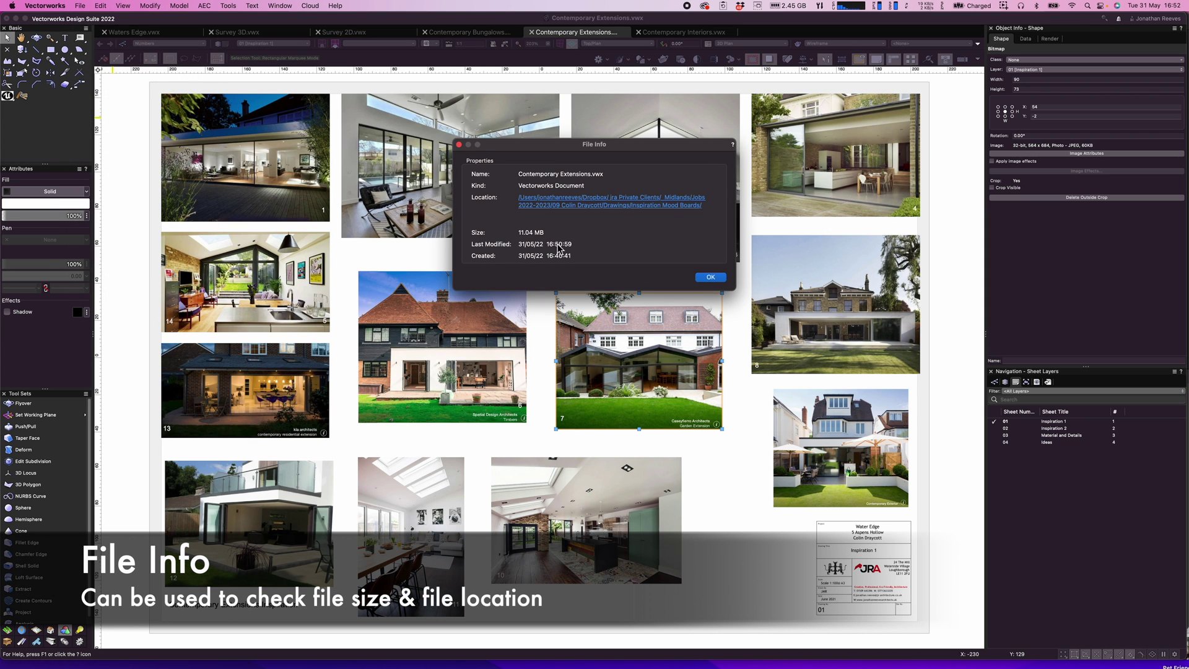
click(711, 278)
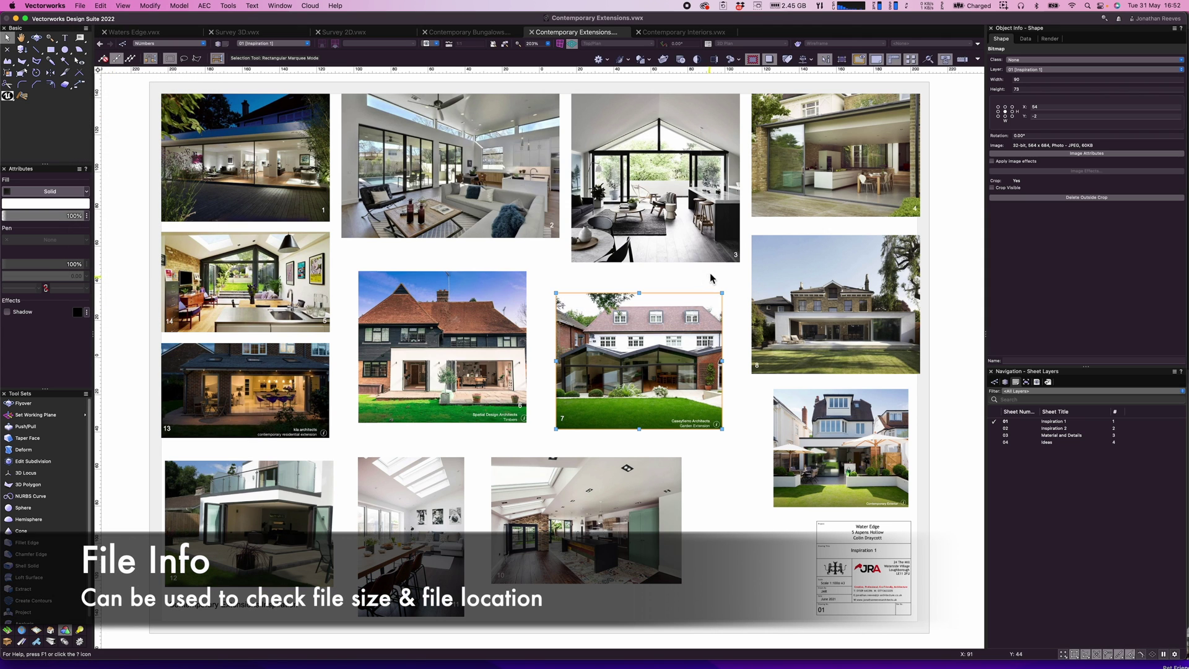
click(955, 173)
Step: Look at the Inspiration 2 sheet, then move to the Material and Details sheet
double_click(1035, 428)
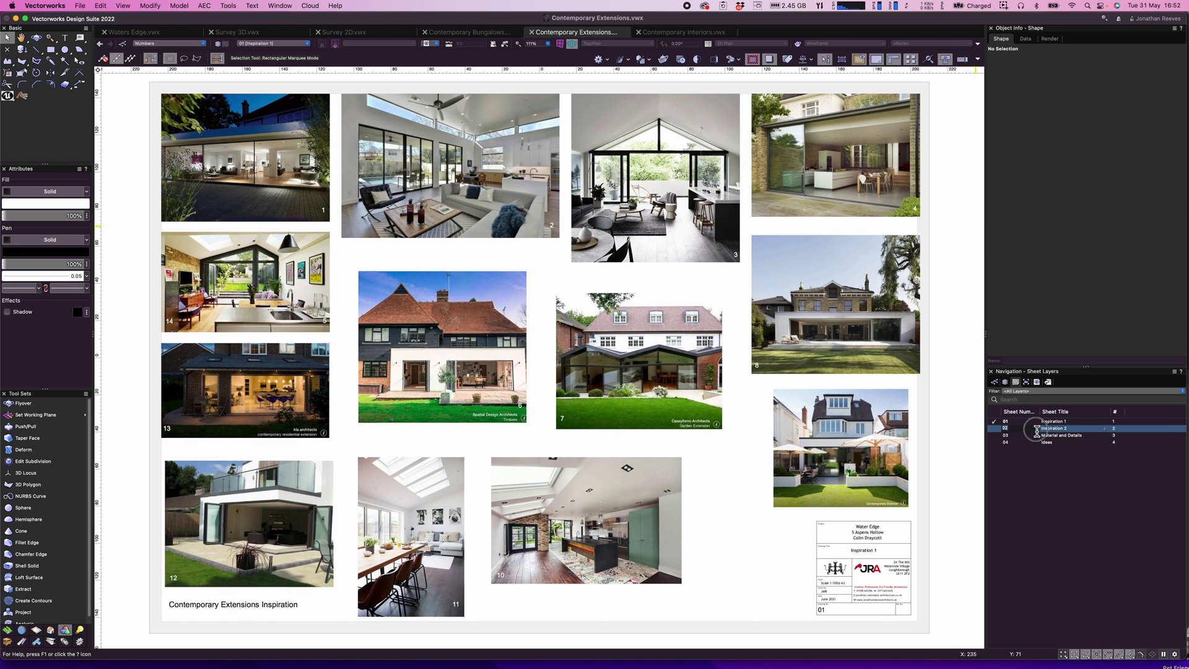
click(1040, 455)
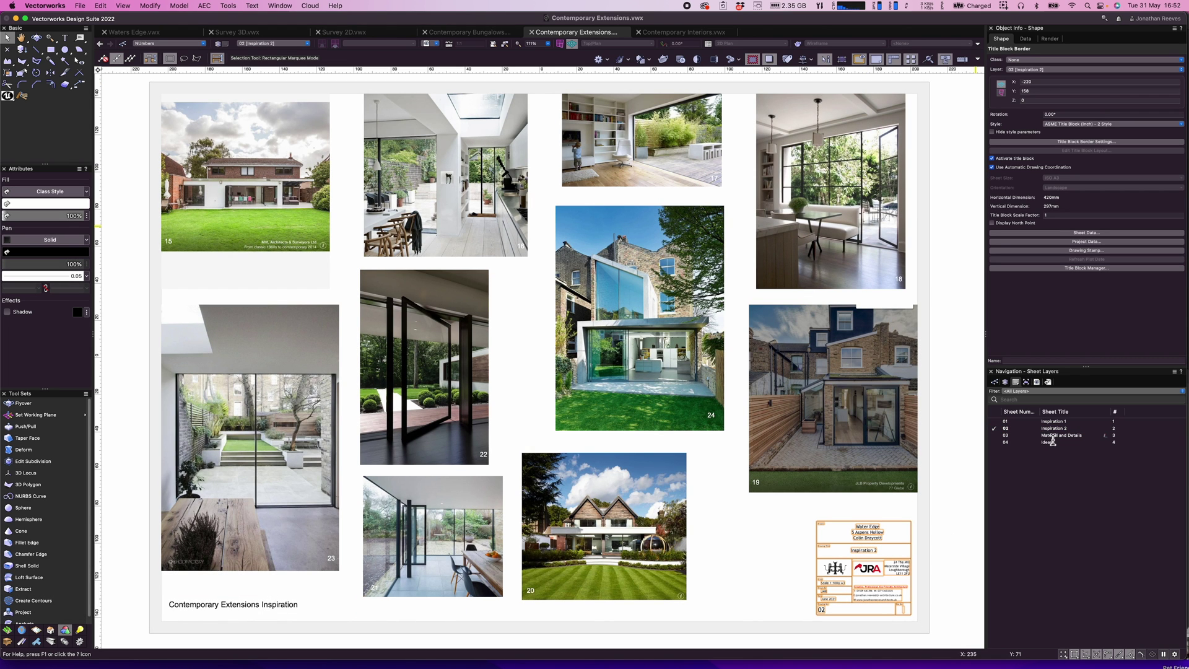
double_click(1053, 437)
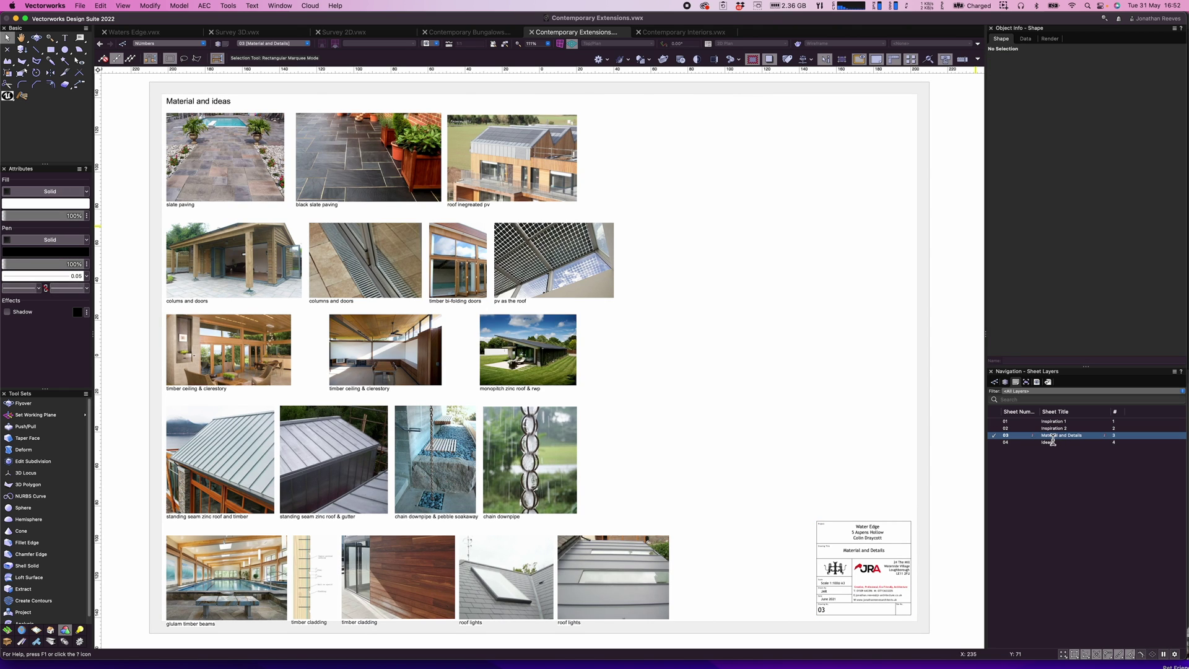
Step: Zoom into the material photos and the monopitch zinc roof photo, then open Contemporary Bungalows
key(c)
drag(341, 294, 235, 174)
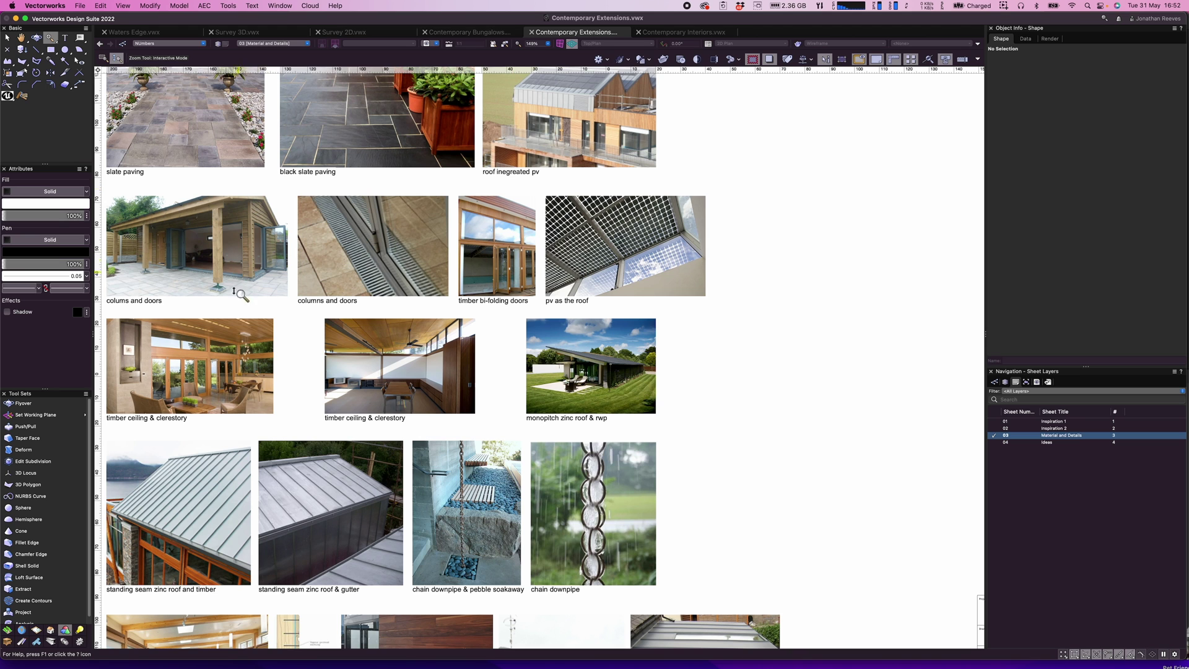
scroll(374, 403, down, 5)
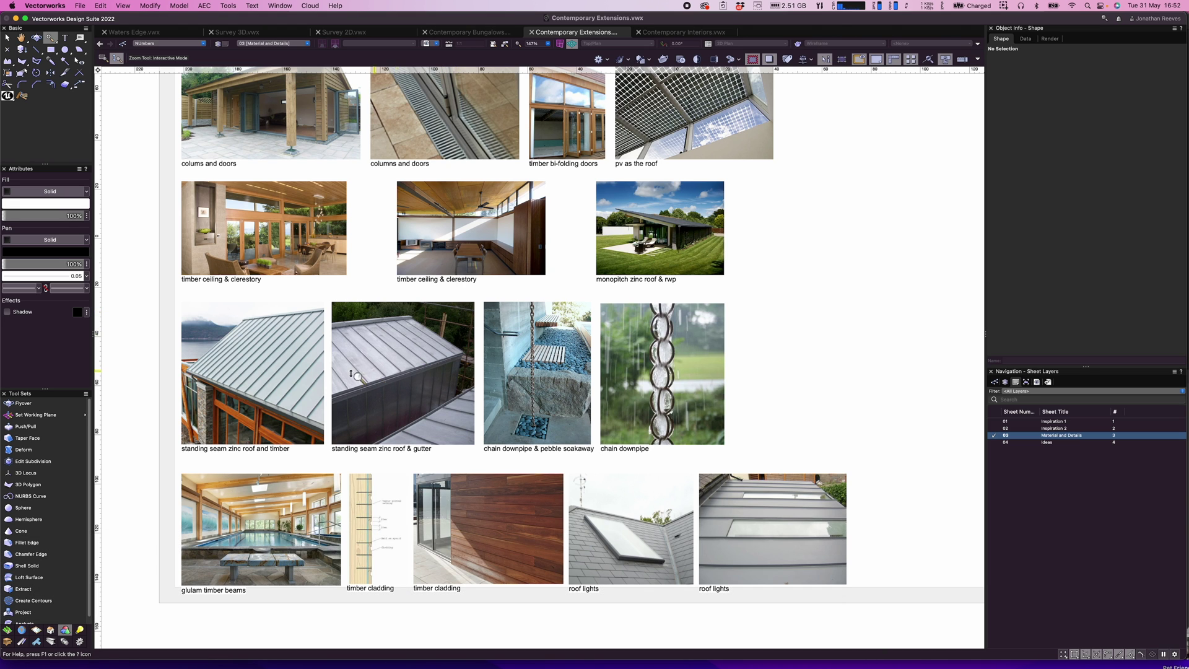
scroll(458, 372, up, 3)
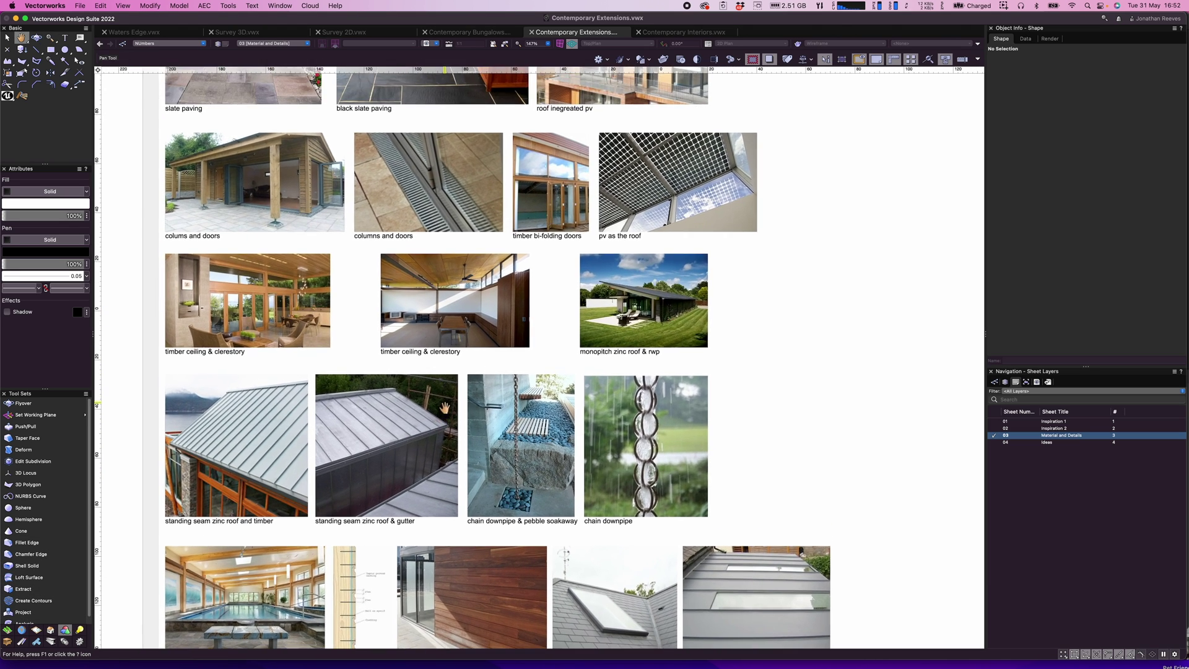
super+scroll(455, 403, down, 1)
scroll(464, 371, up, 2)
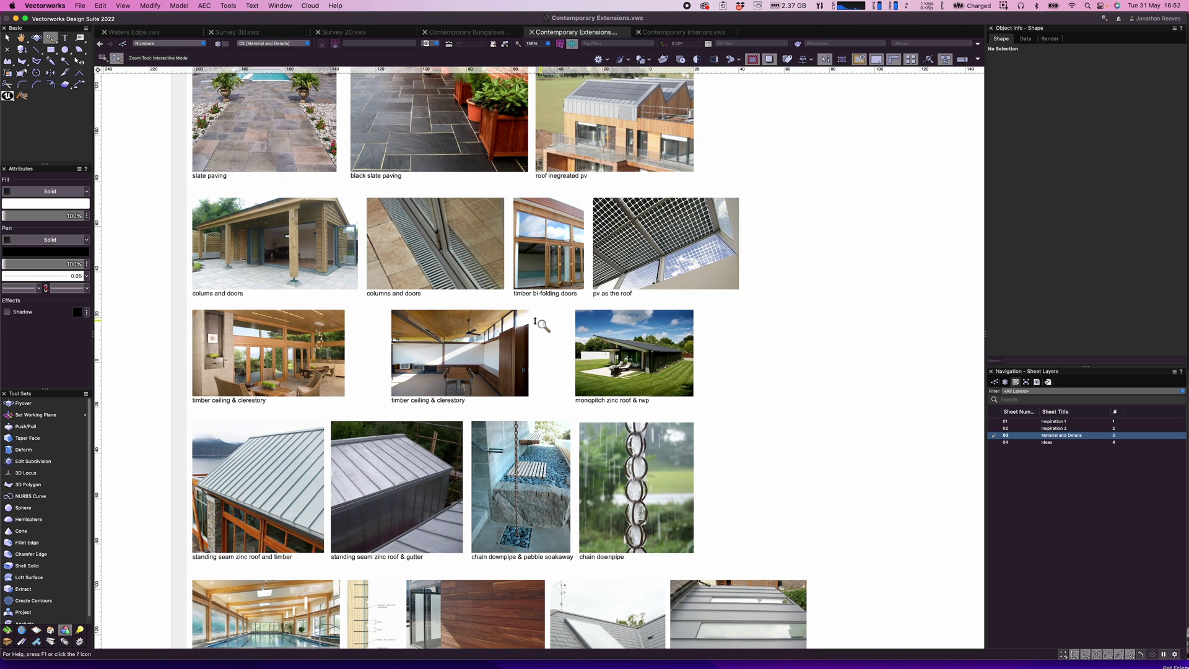
key(super+6)
drag(518, 342, 525, 373)
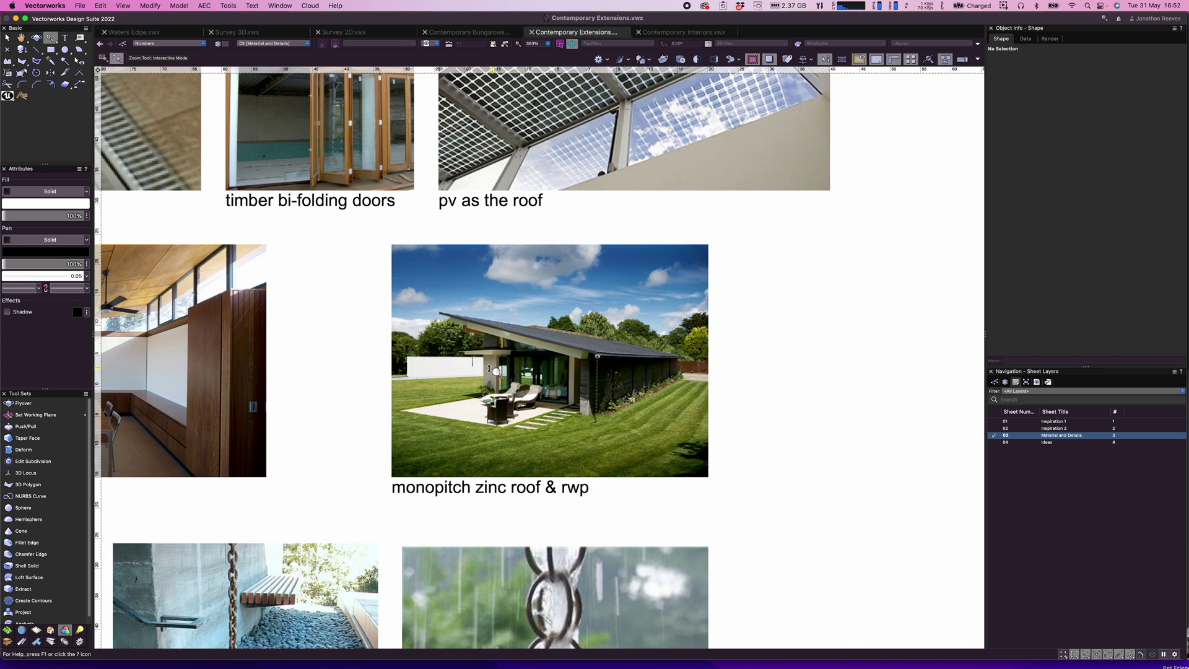
key(super+6)
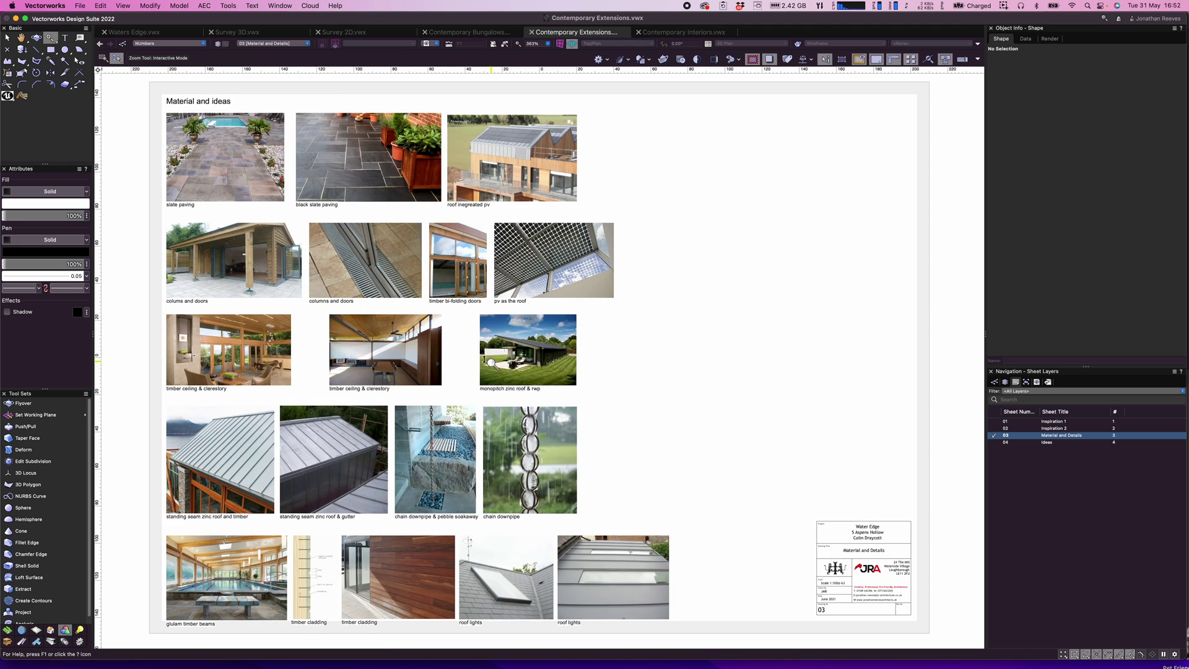
click(467, 32)
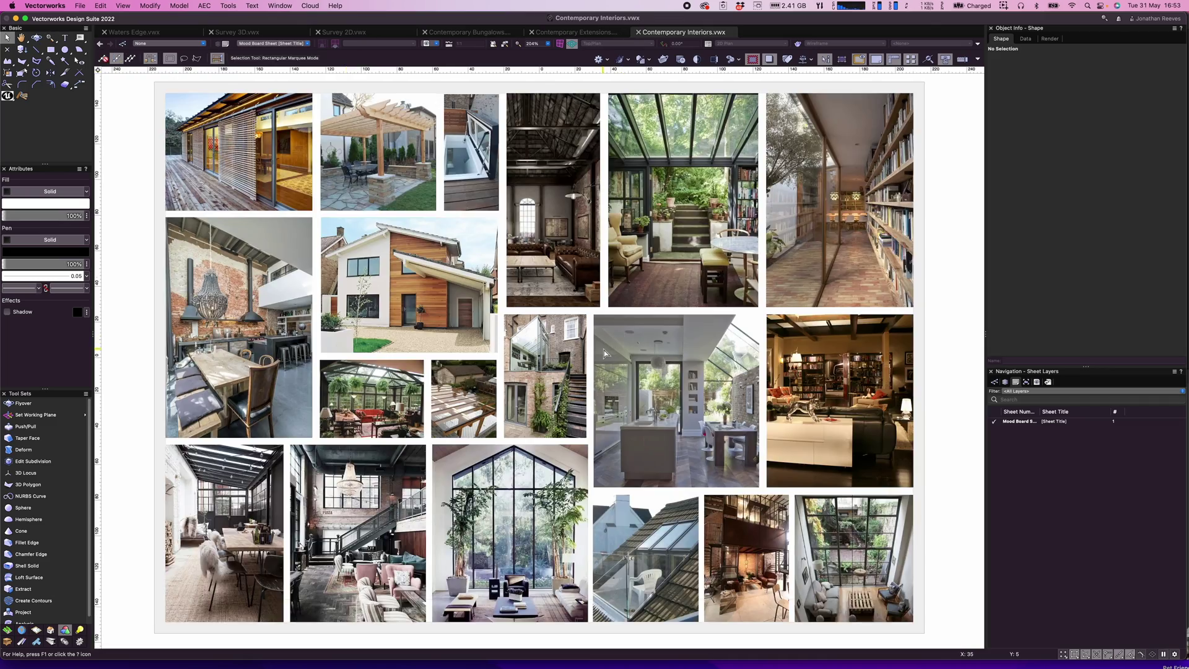
Step: Pan across all rows of the interiors mood board, then fit the whole board in view
scroll(603, 351, up, 5)
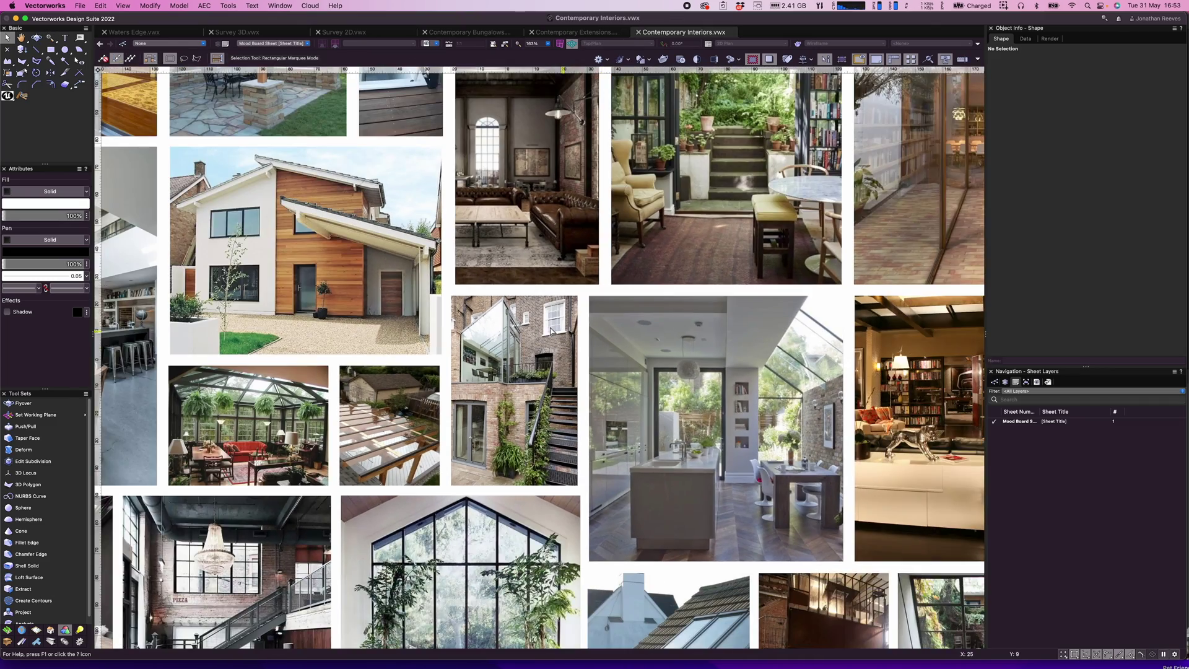
middle_drag(552, 331, 784, 496)
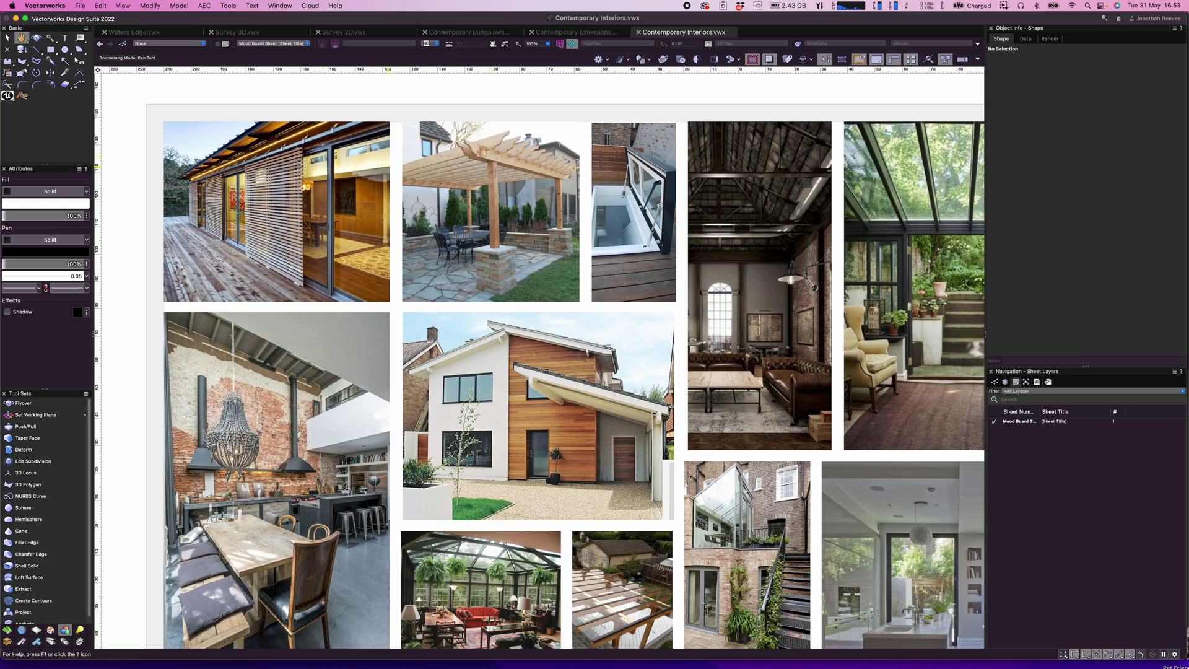
middle_drag(353, 538, 250, 372)
middle_drag(526, 488, 482, 315)
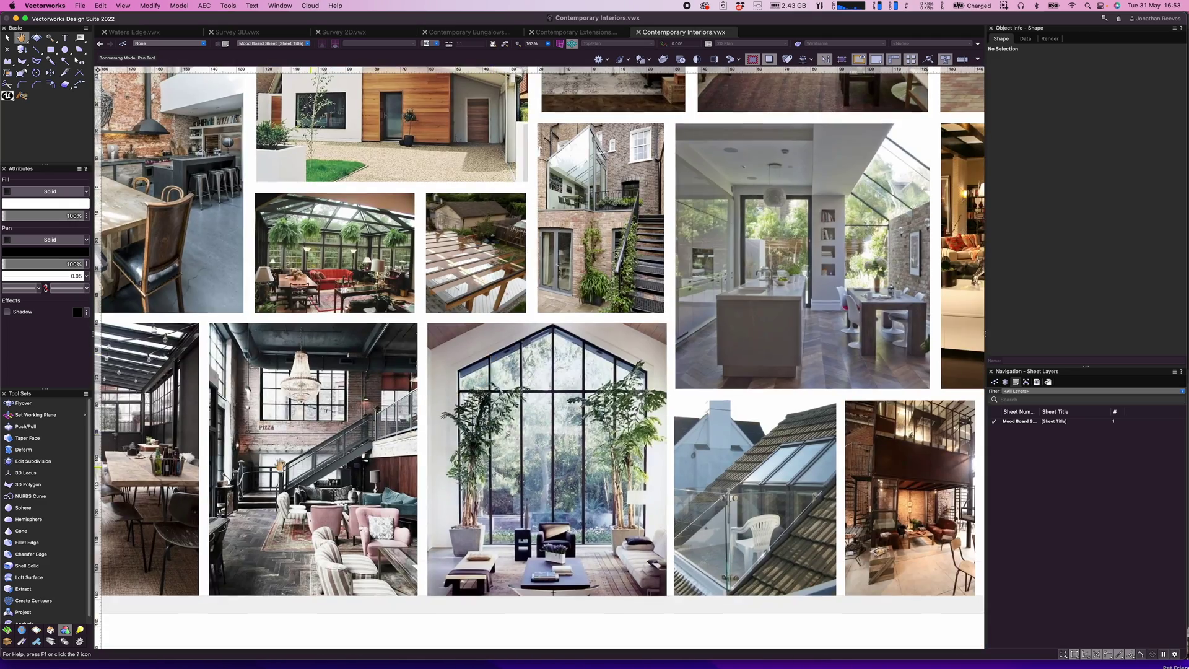
middle_drag(669, 408, 890, 362)
key(super+6)
key(grave)
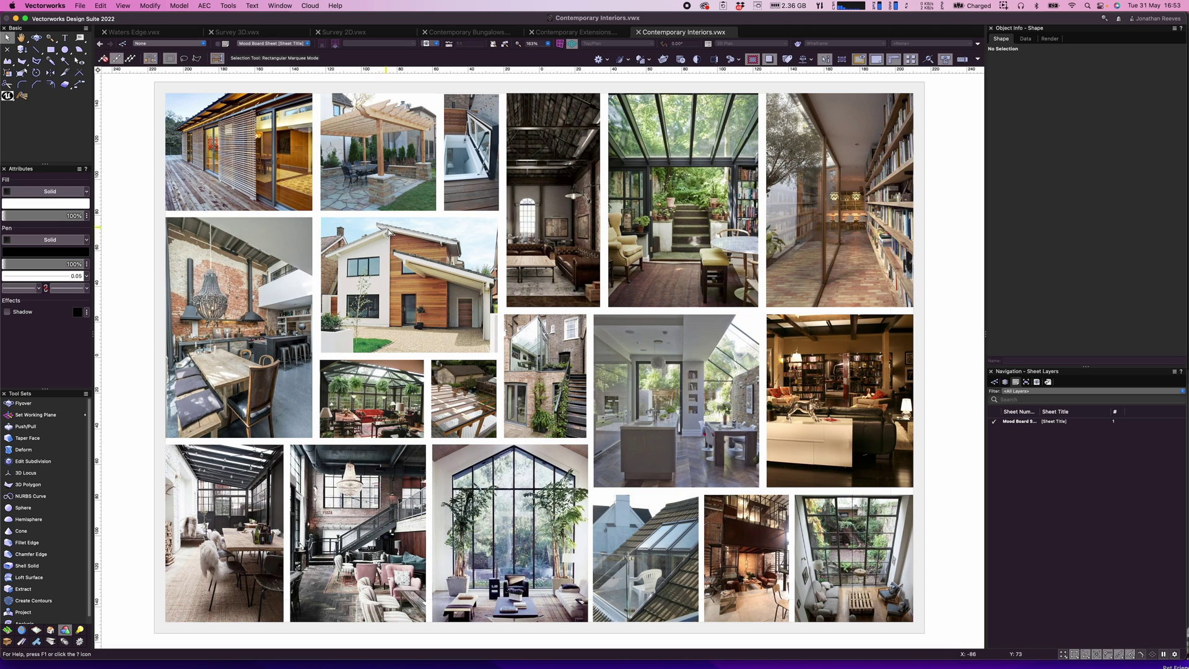
Step: Select and deselect the narrow window and stair photo, then switch to the Survey 3D drawing
click(492, 181)
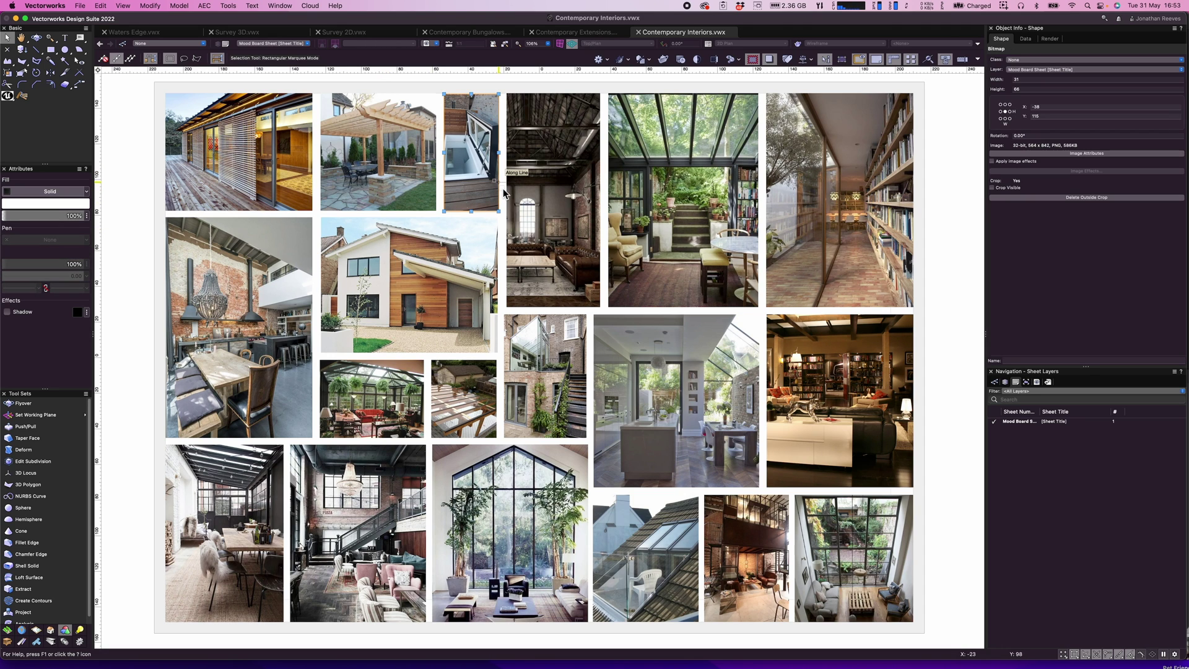
key(u)
click(154, 255)
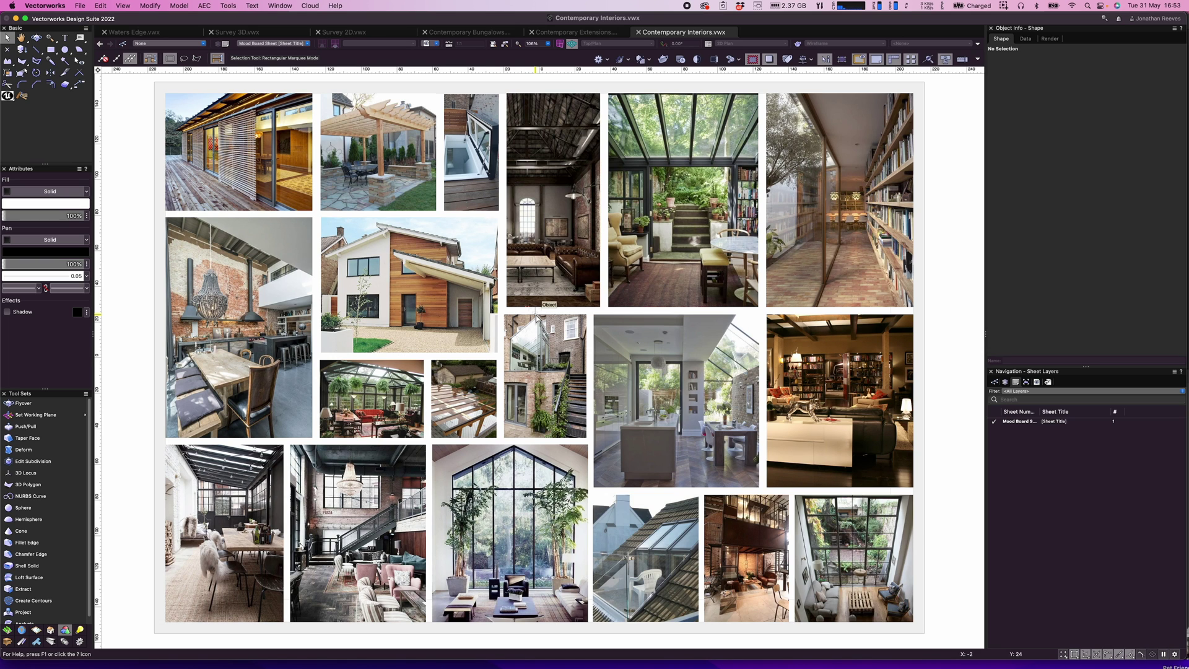
click(264, 36)
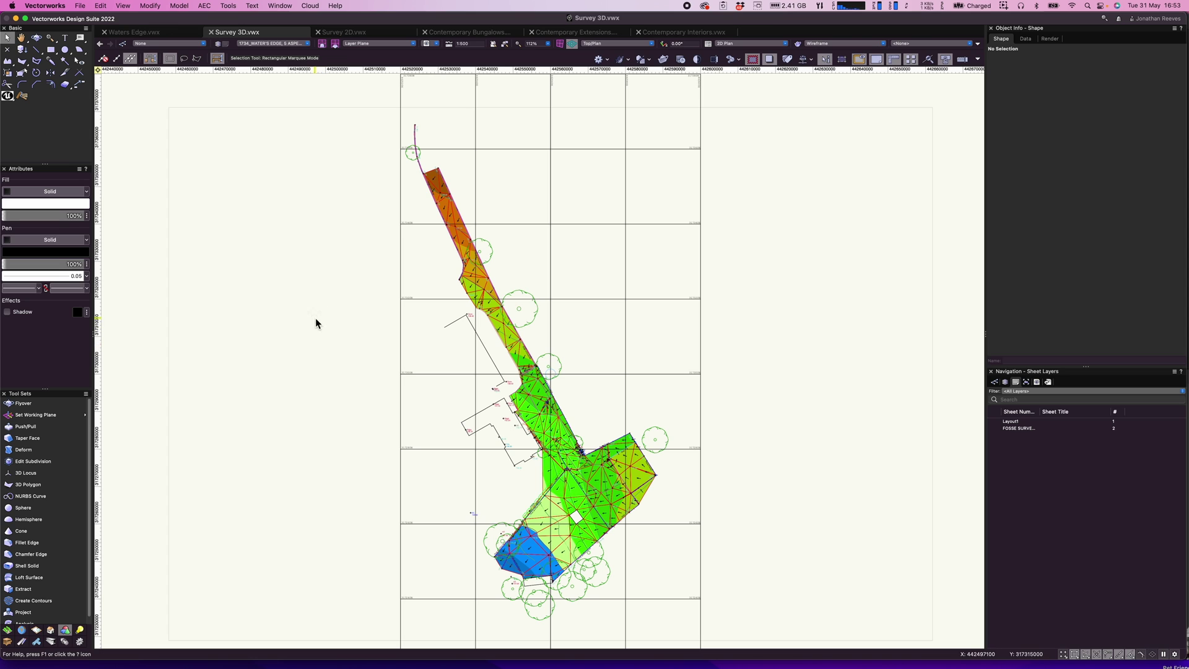
Step: Show the survey as a shaded left isometric, zoom on the red mesh, and list design layers
key(super+1)
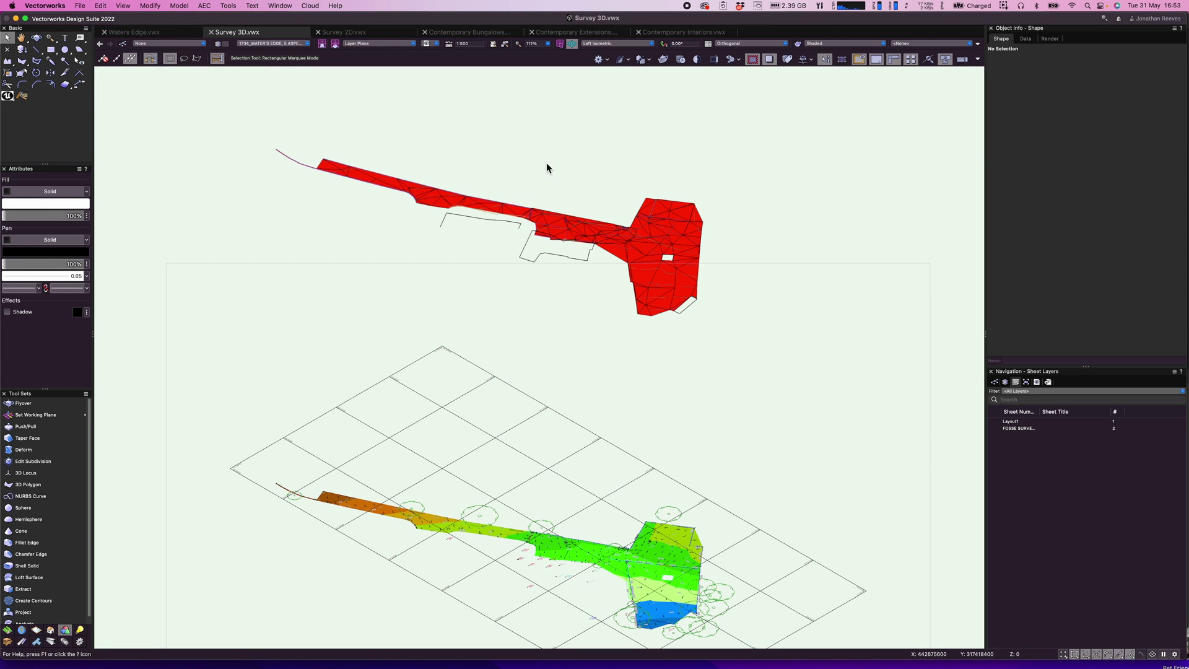
key(c)
drag(670, 243, 664, 271)
key(x)
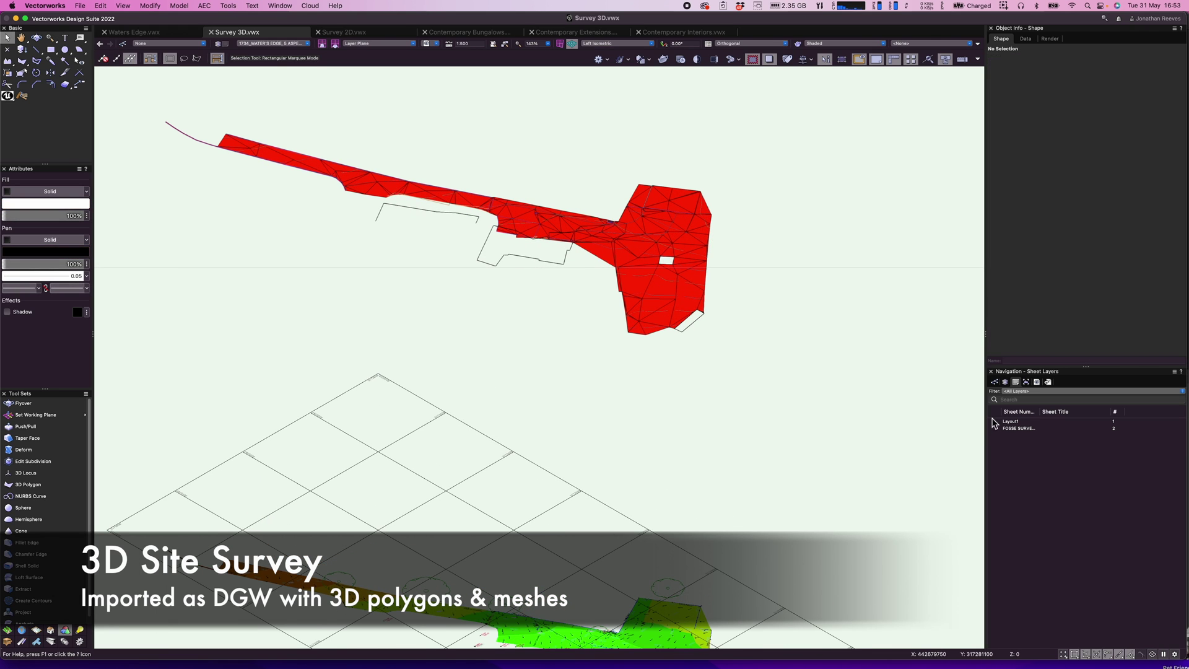
click(1004, 382)
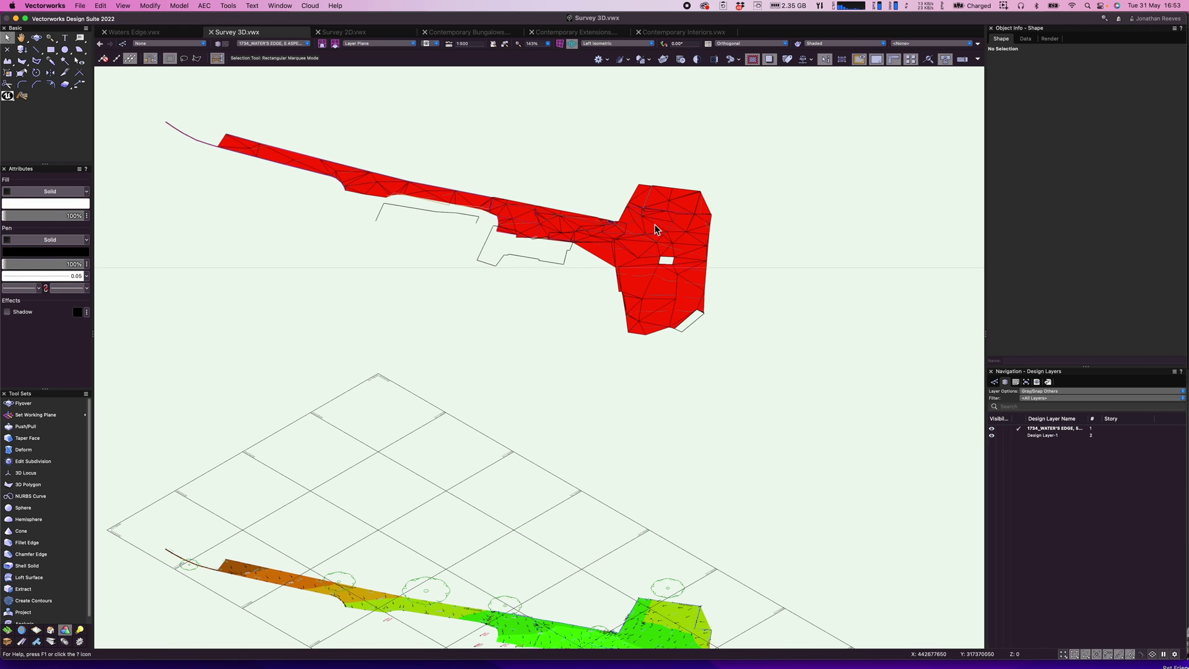
click(79, 6)
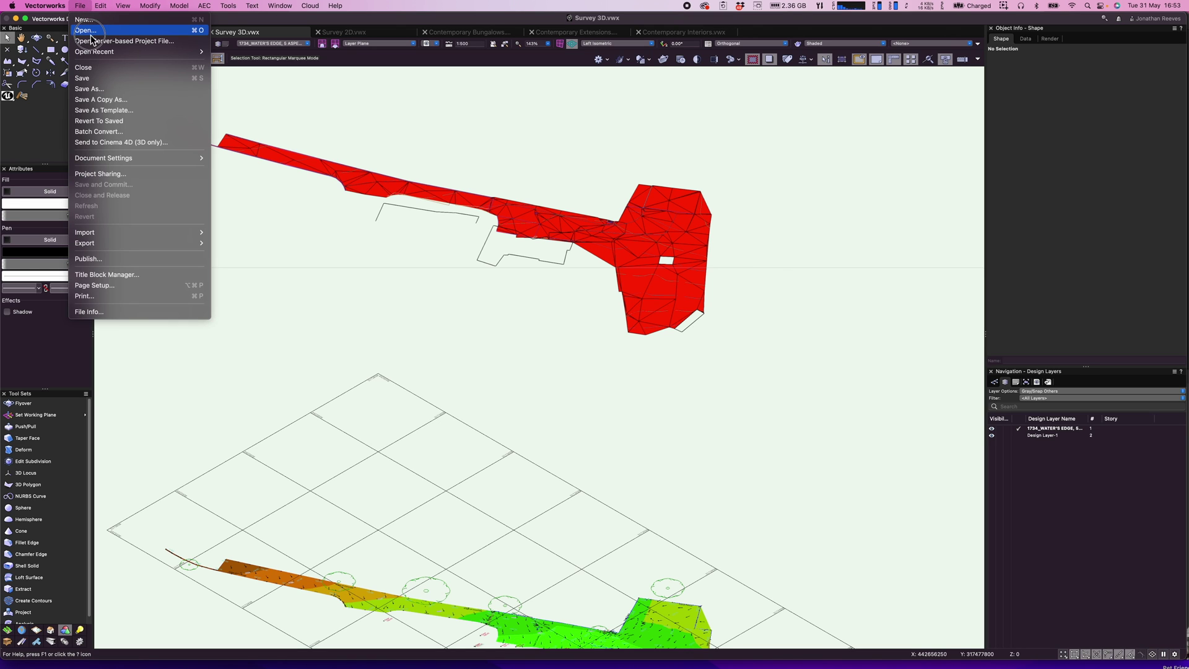
Step: Open Survey Site Model.vwx from the Drawings folder in the client's project folder
click(87, 31)
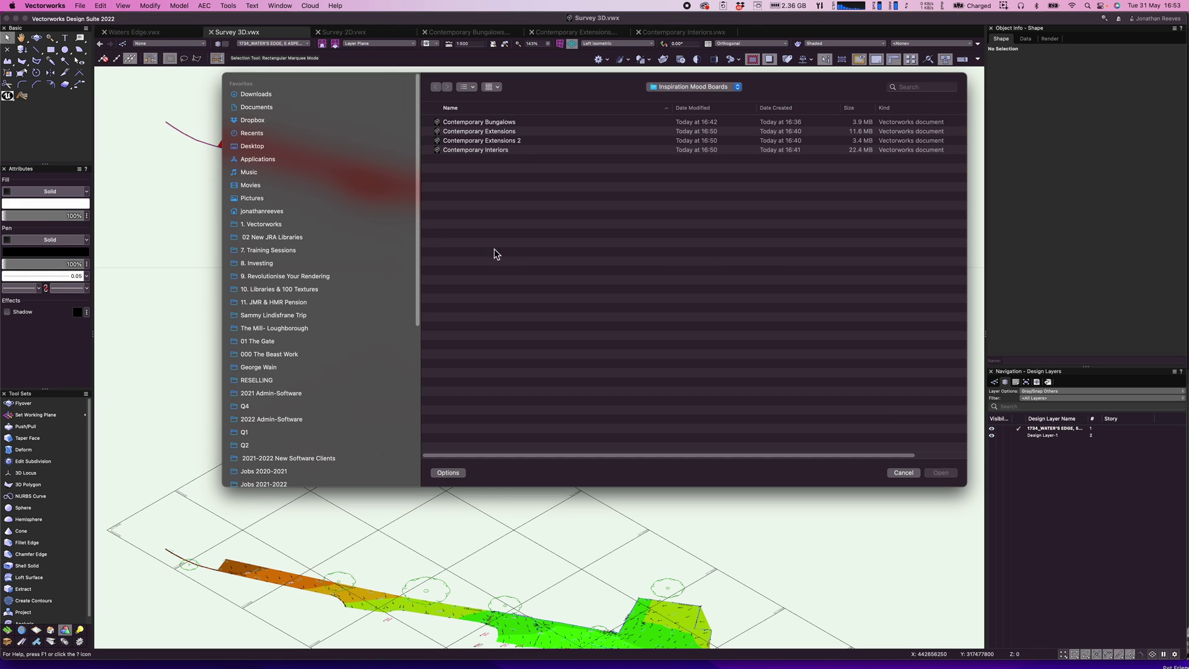
click(657, 88)
click(666, 101)
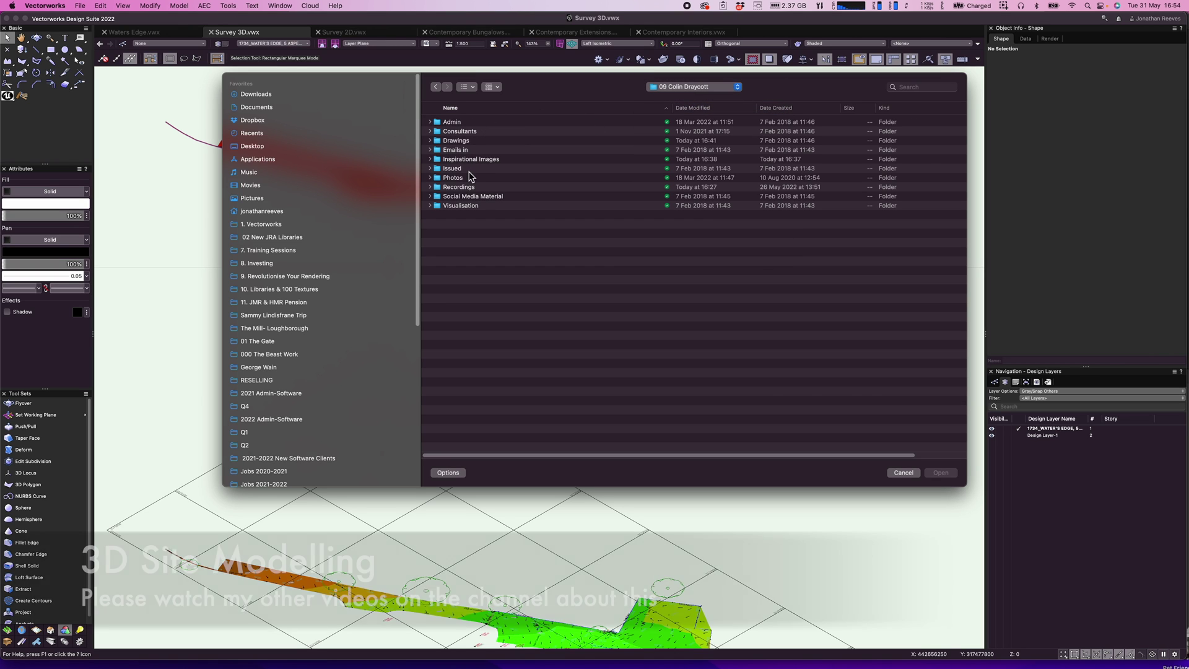
double_click(456, 141)
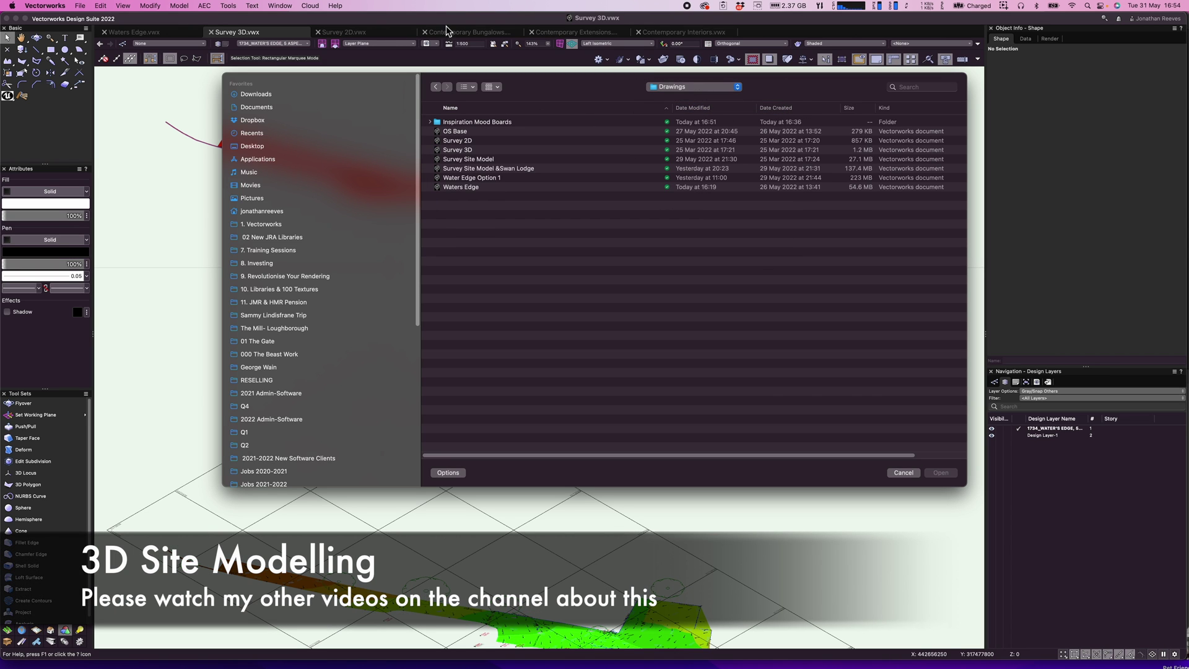
click(471, 161)
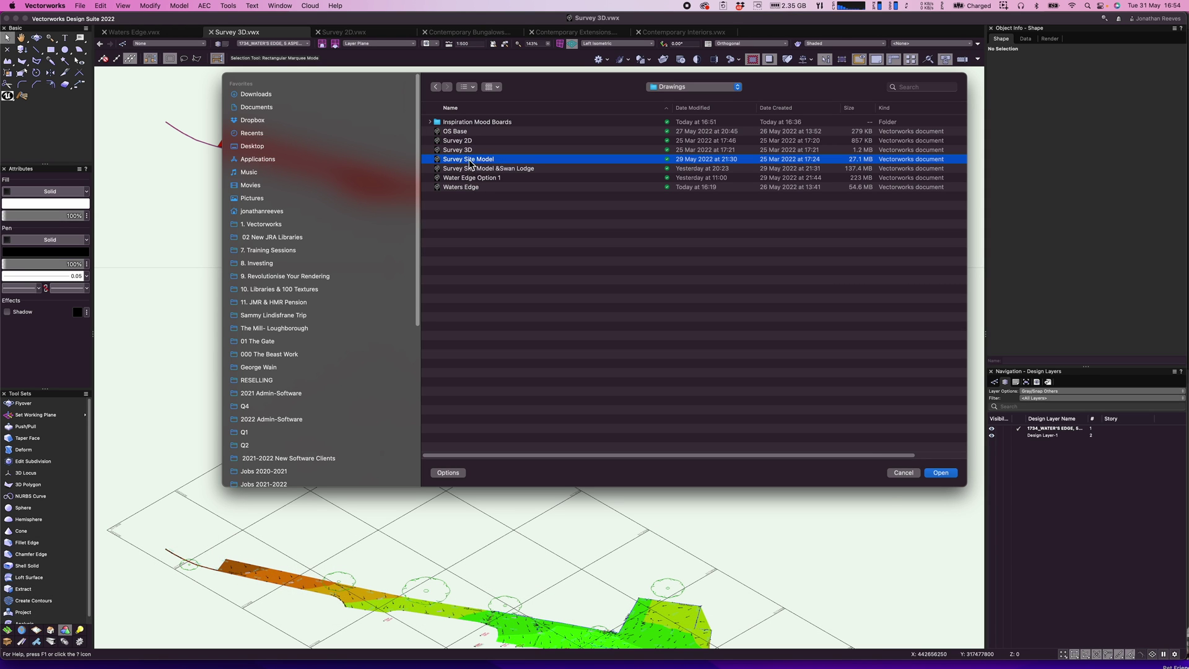
double_click(477, 161)
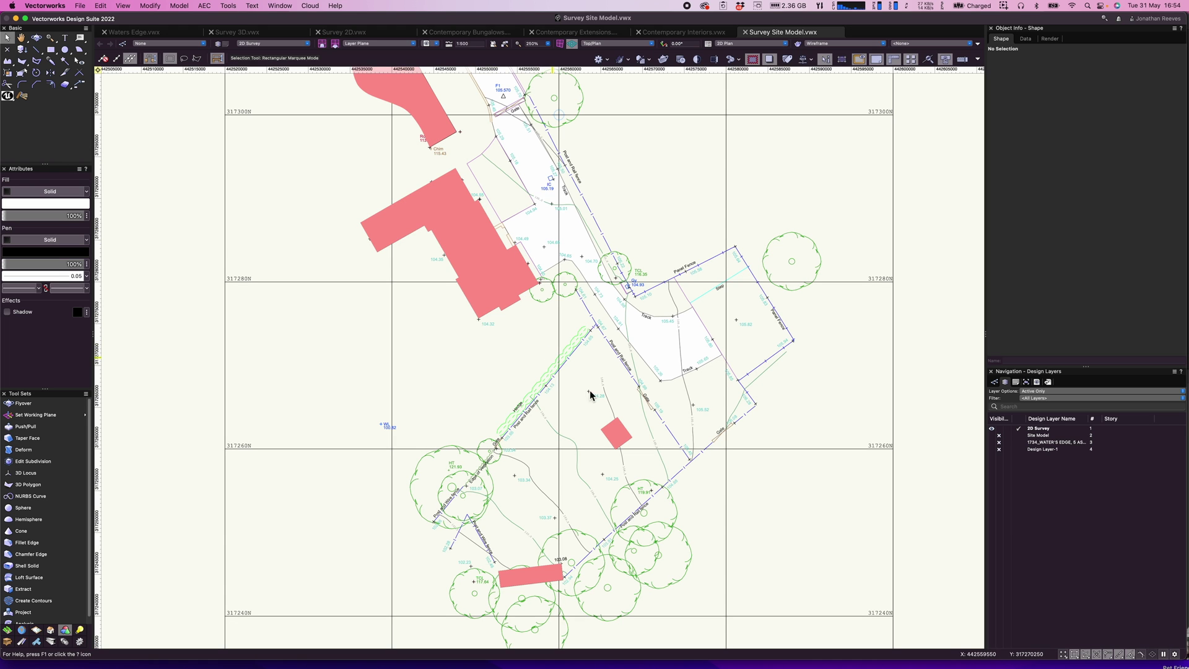
Step: Make Site Model the active layer and fly around its terrain in a tilted 3D view
click(1019, 436)
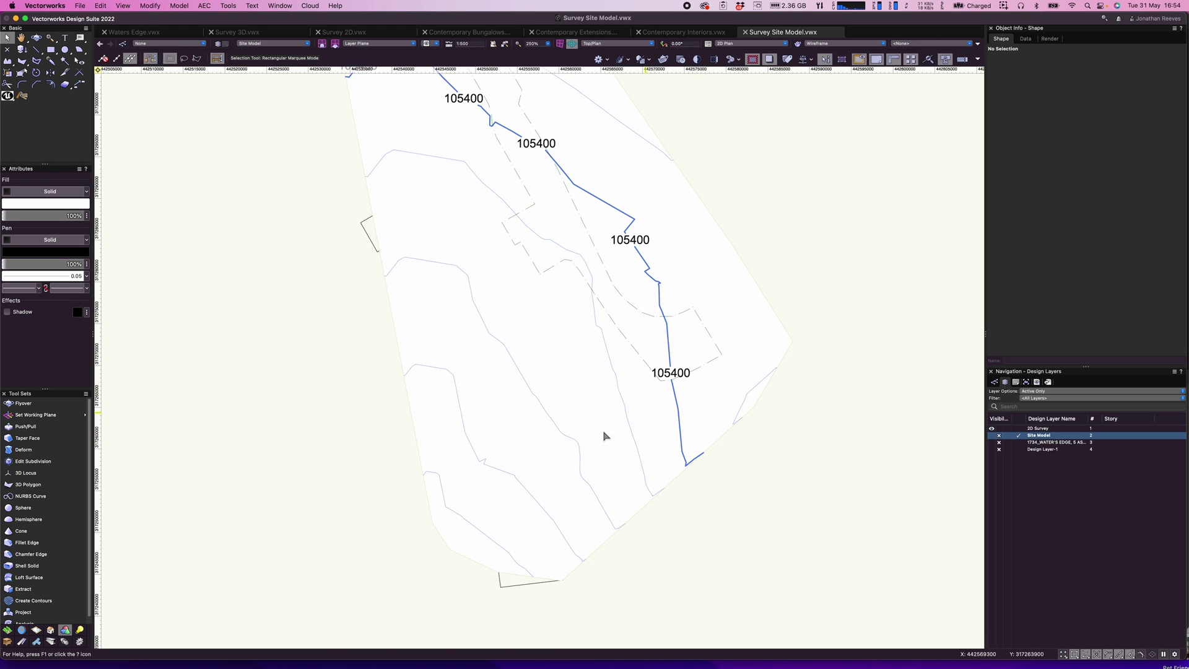
key(shift+c)
mouse_move(518, 477)
mouse_down()
mouse_move(526, 396)
mouse_move(544, 361)
mouse_move(511, 328)
mouse_move(499, 332)
mouse_move(510, 337)
mouse_up()
key(c)
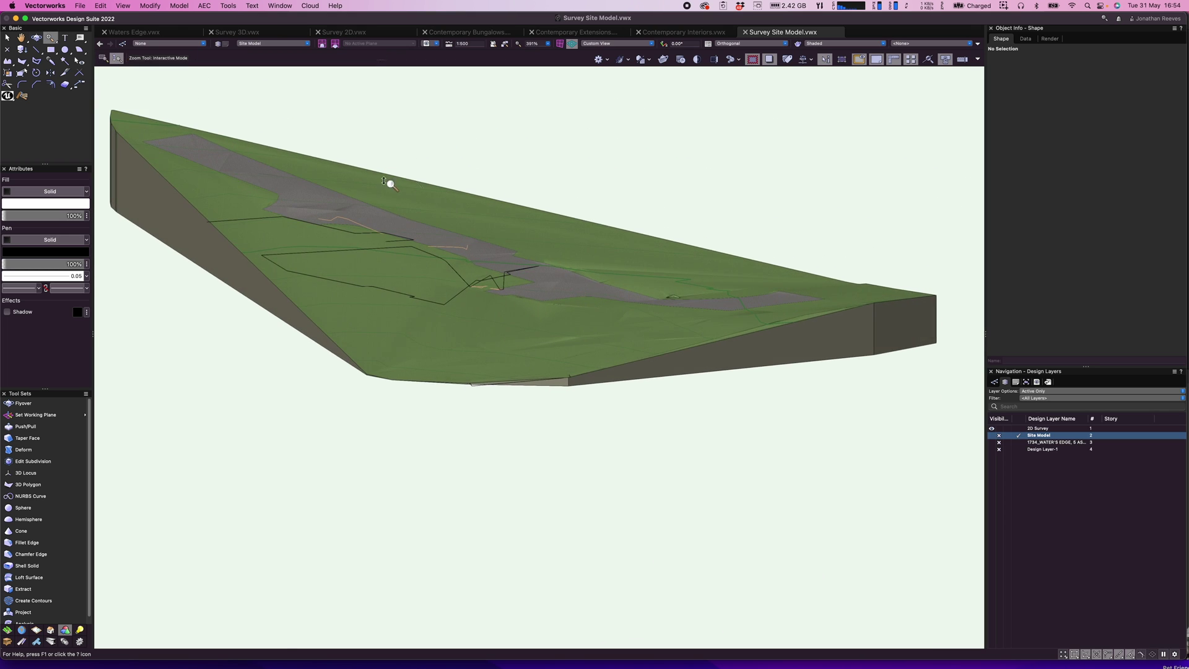
scroll(389, 180, down, 1)
scroll(528, 314, up, 3)
Step: Return to Top/Plan view and select the site model to see its properties
key(x)
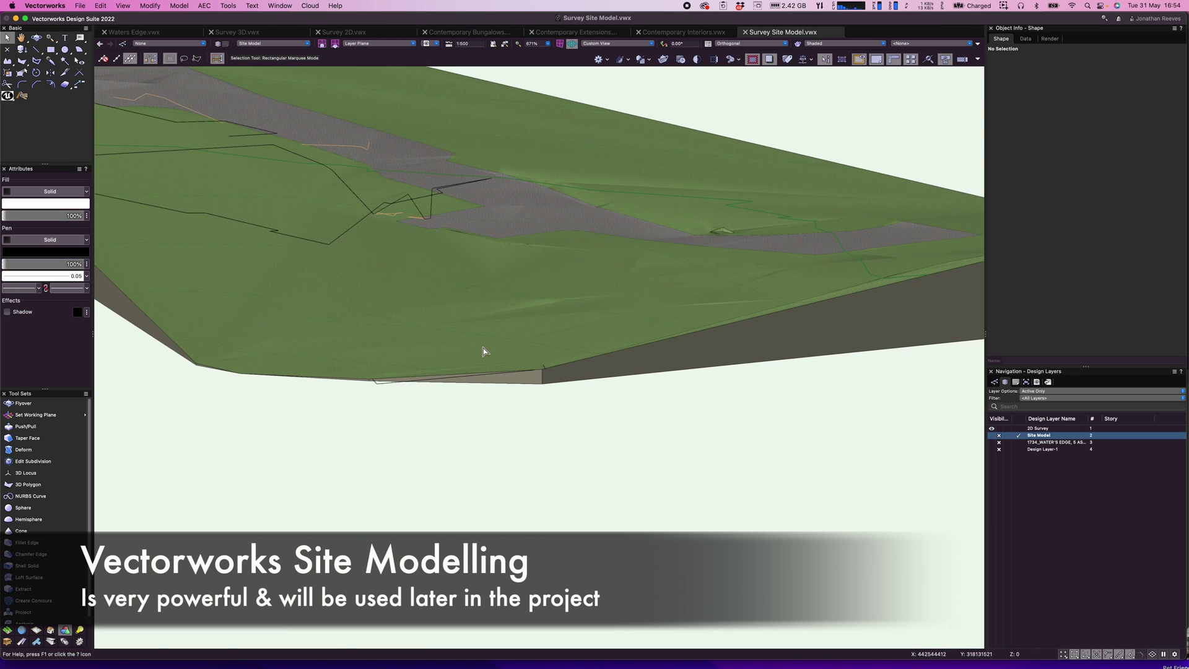
scroll(551, 312, down, 2)
key(super+5)
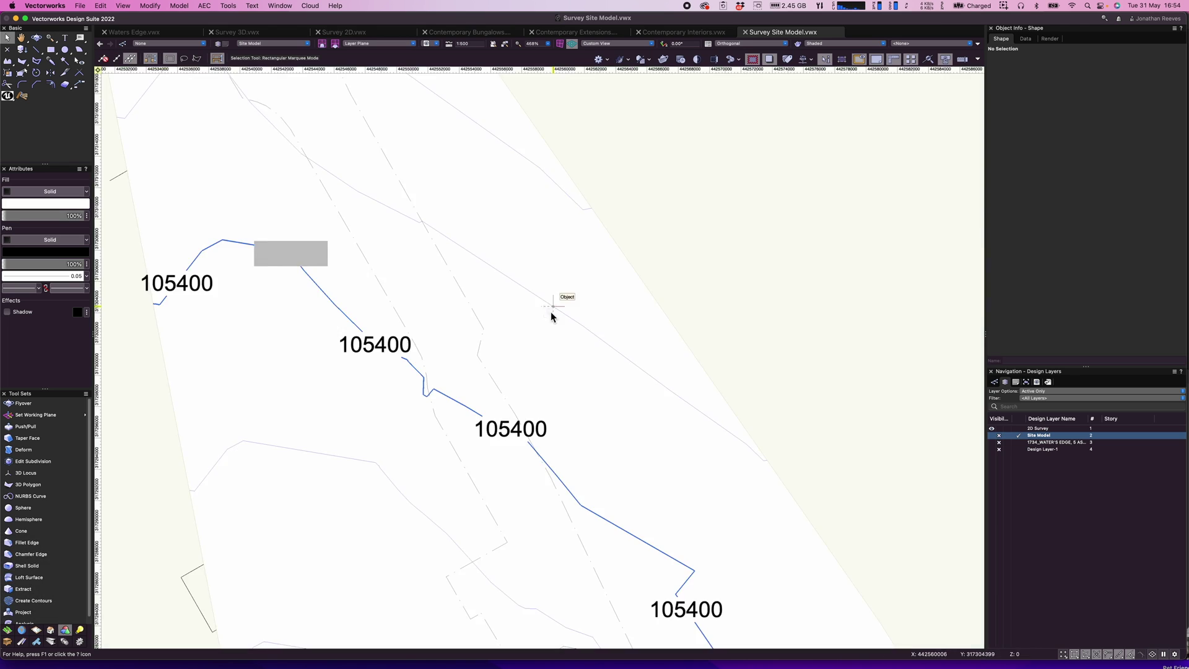
scroll(551, 311, down, 5)
scroll(646, 345, up, 5)
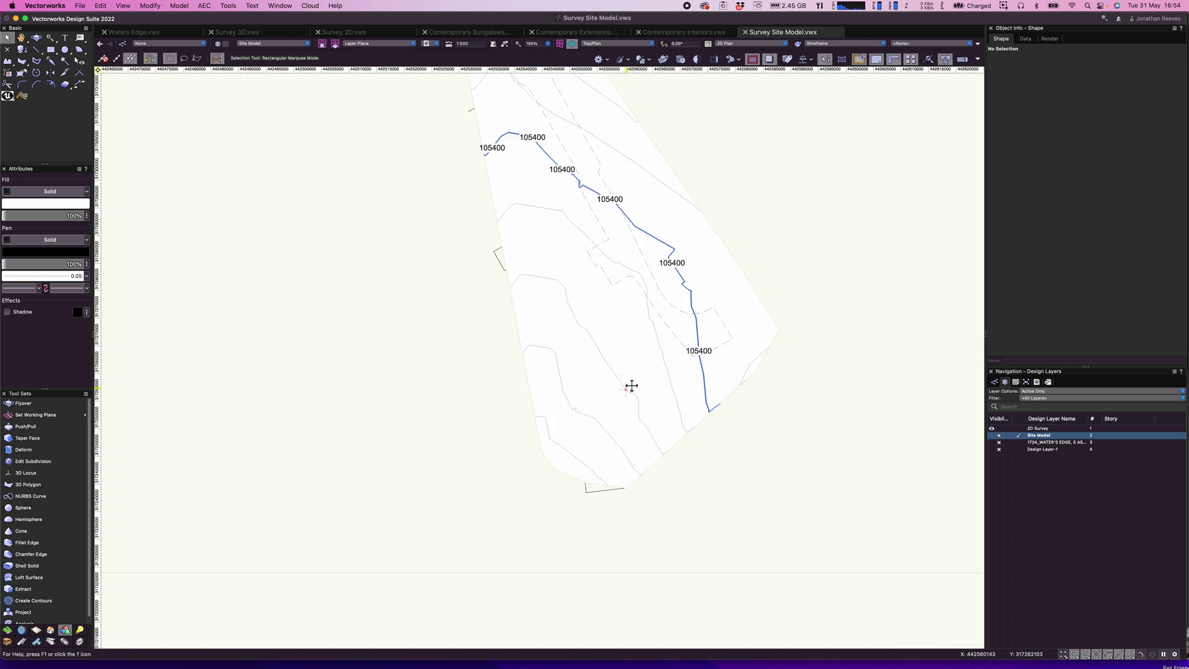
click(659, 365)
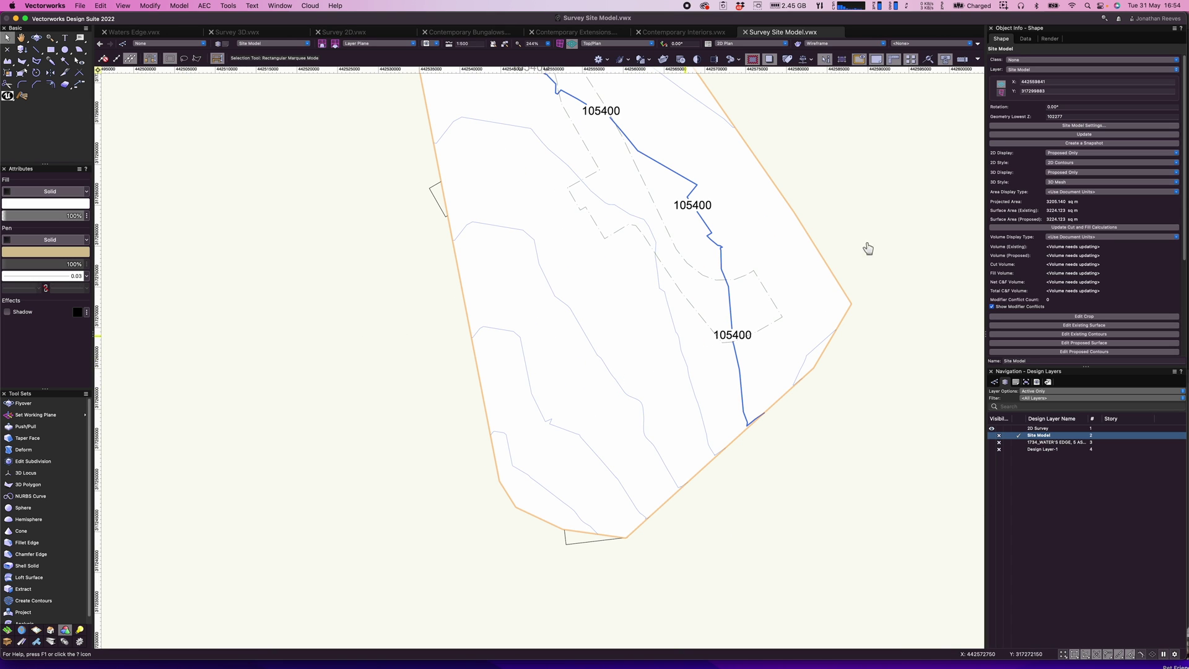
Step: In Site Model Settings, set Major Contour Multiplier to 1 and Minor Contour Interval to 250
click(1067, 126)
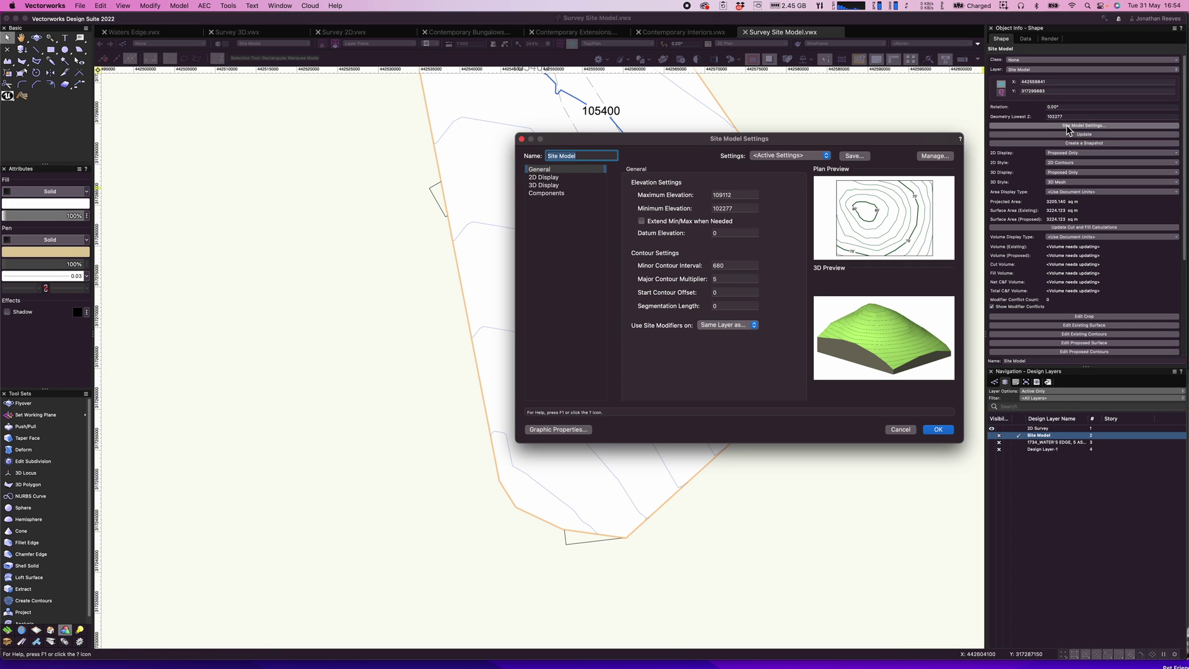
click(721, 279)
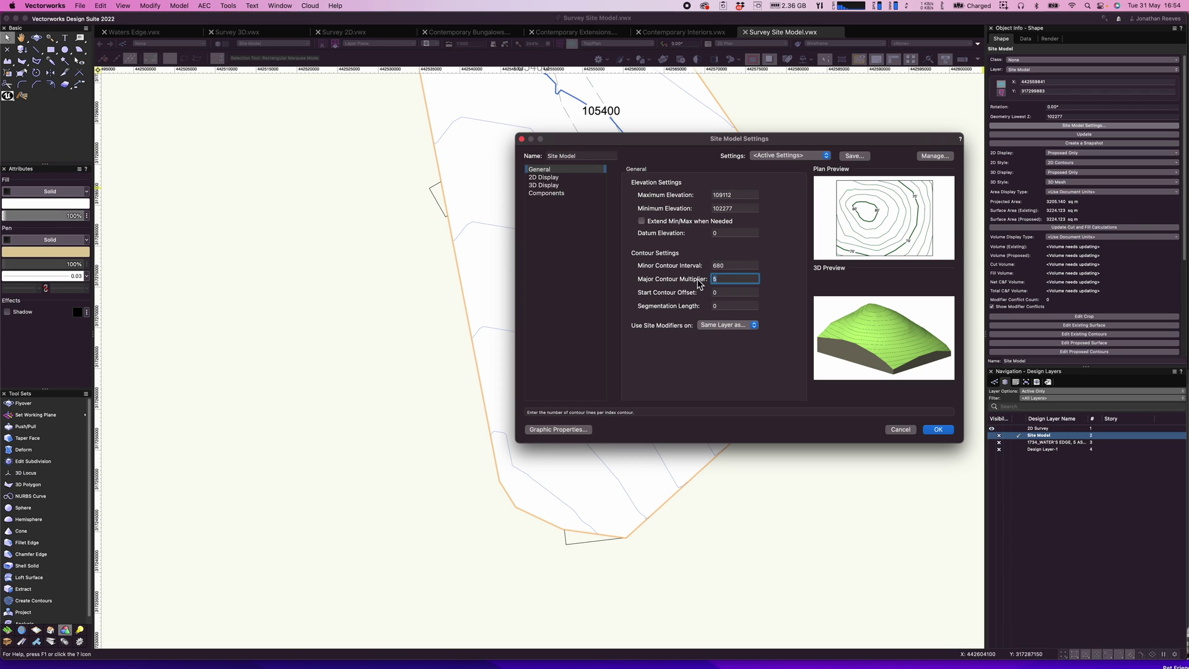
text(1)
click(703, 265)
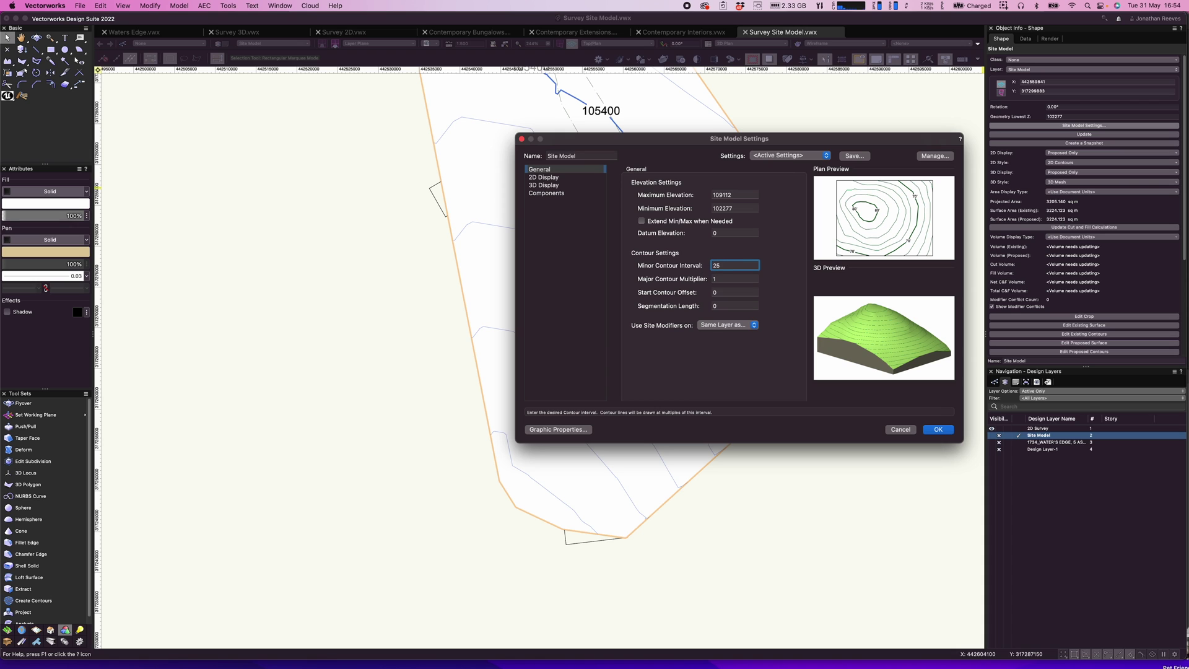
text(250)
key(Tab)
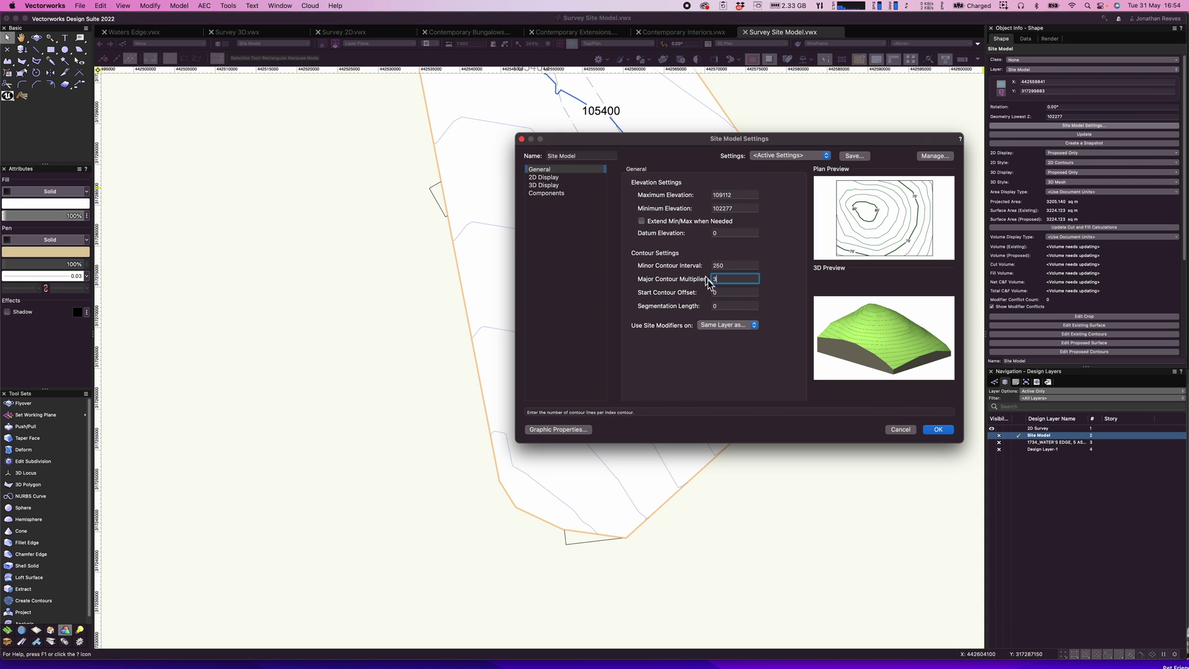
click(938, 429)
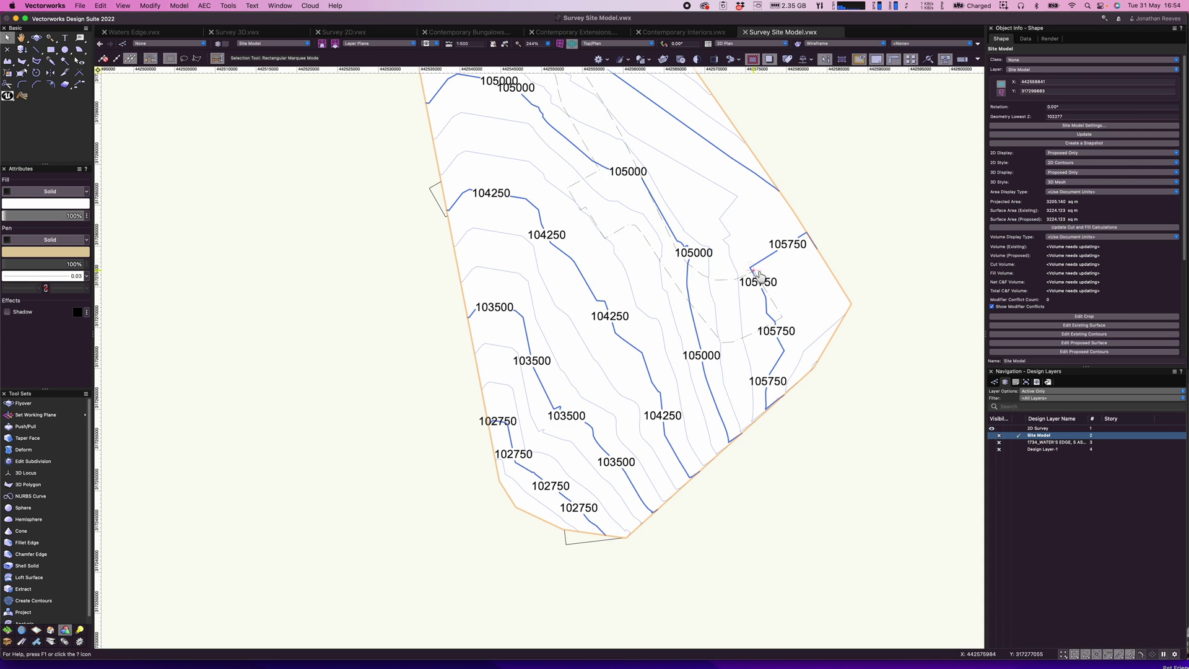
Step: Set Layer Options to Show/Snap/Modify Others so survey objects appear with the site model
scroll(607, 440, up, 1)
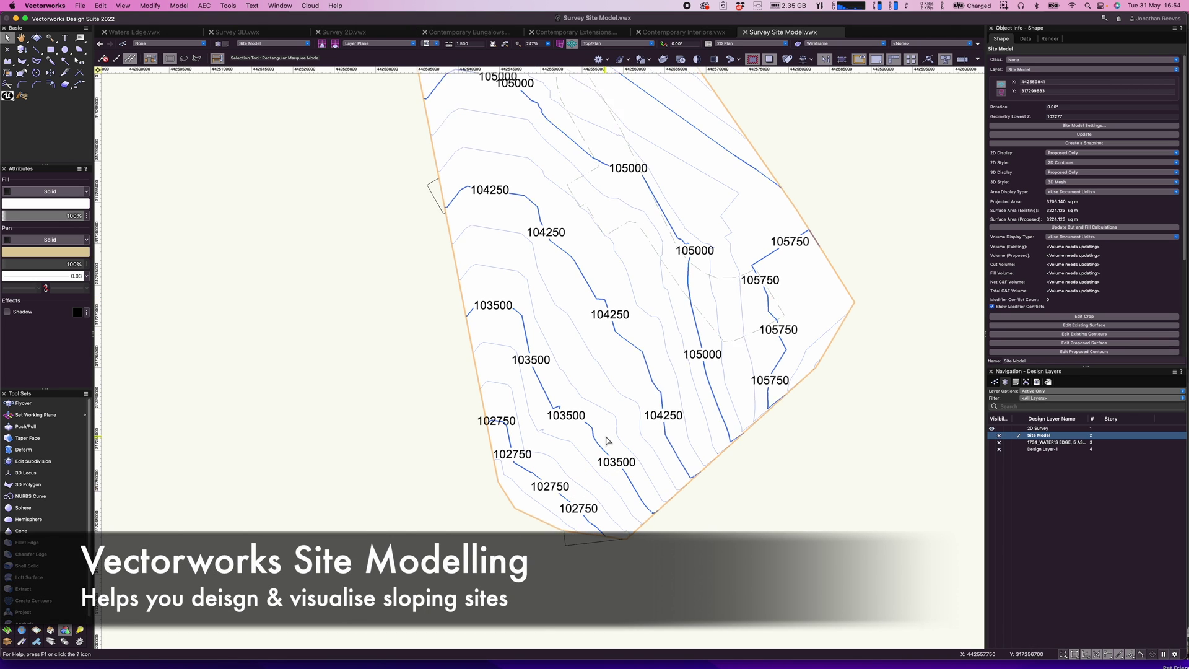
scroll(607, 440, up, 2)
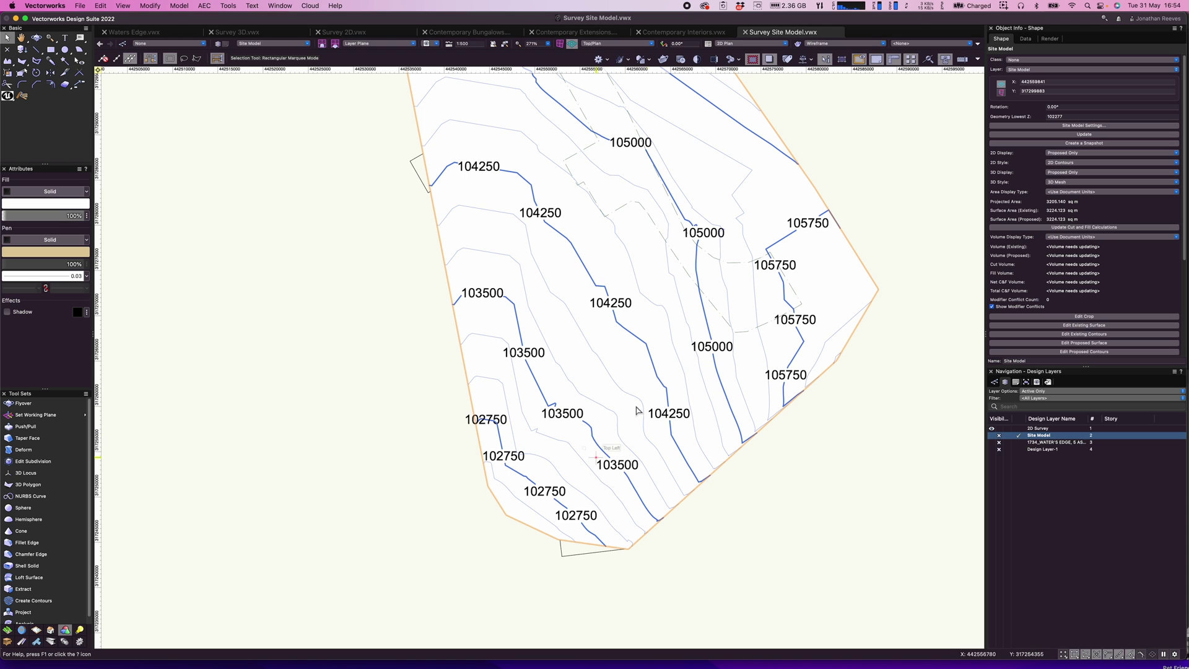
click(1082, 390)
click(1071, 426)
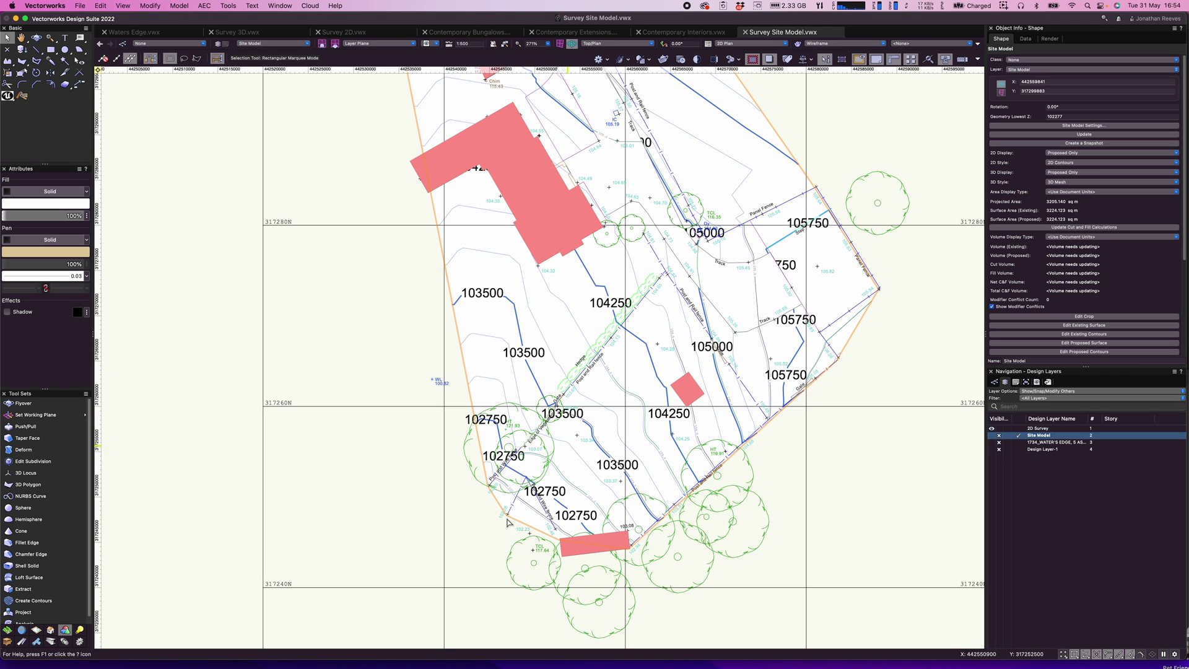
Step: Fit the whole triangular site into the view and deselect the site model
scroll(648, 360, down, 3)
scroll(581, 256, up, 3)
scroll(581, 256, up, 2)
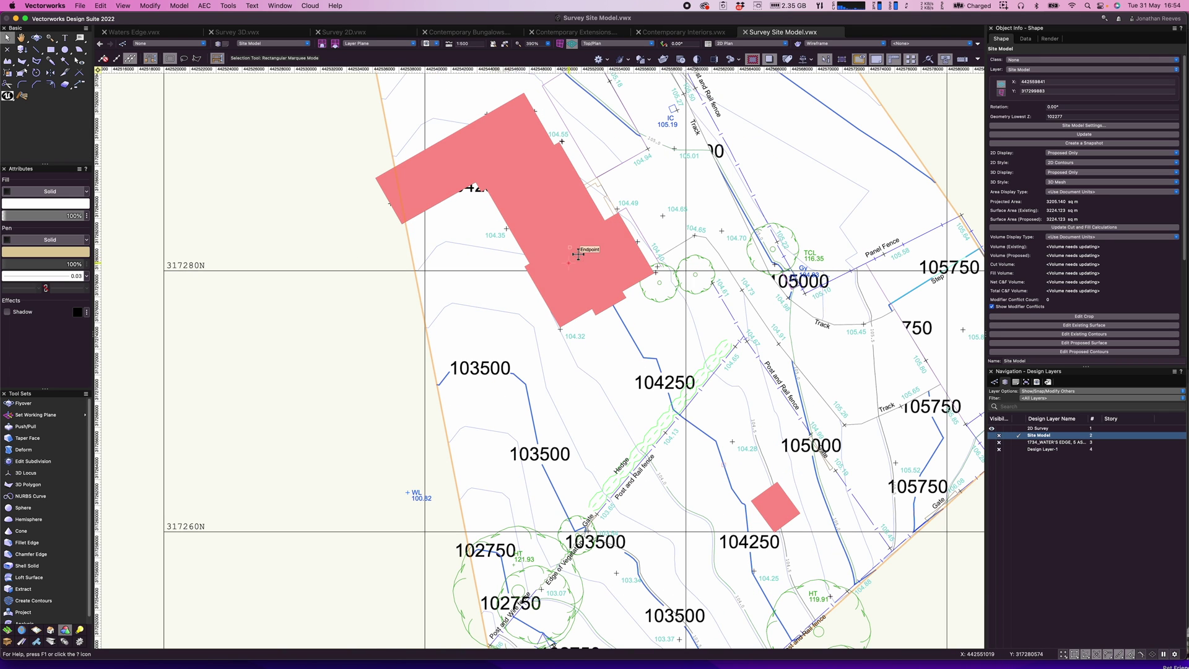
key(super+6)
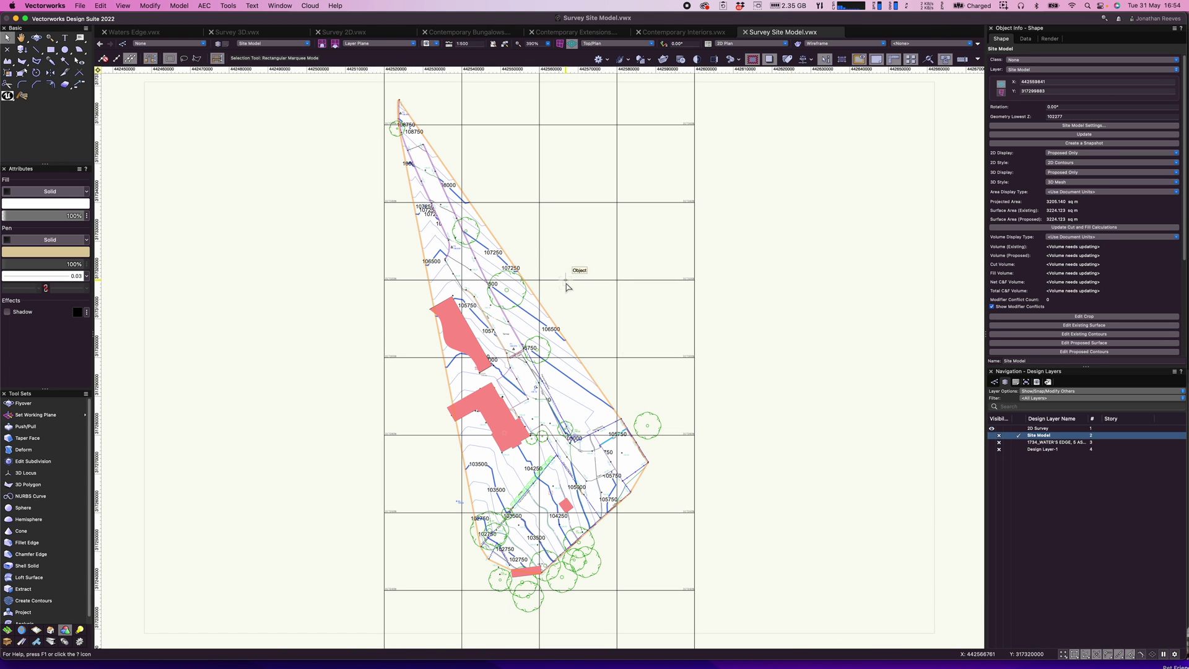
click(721, 244)
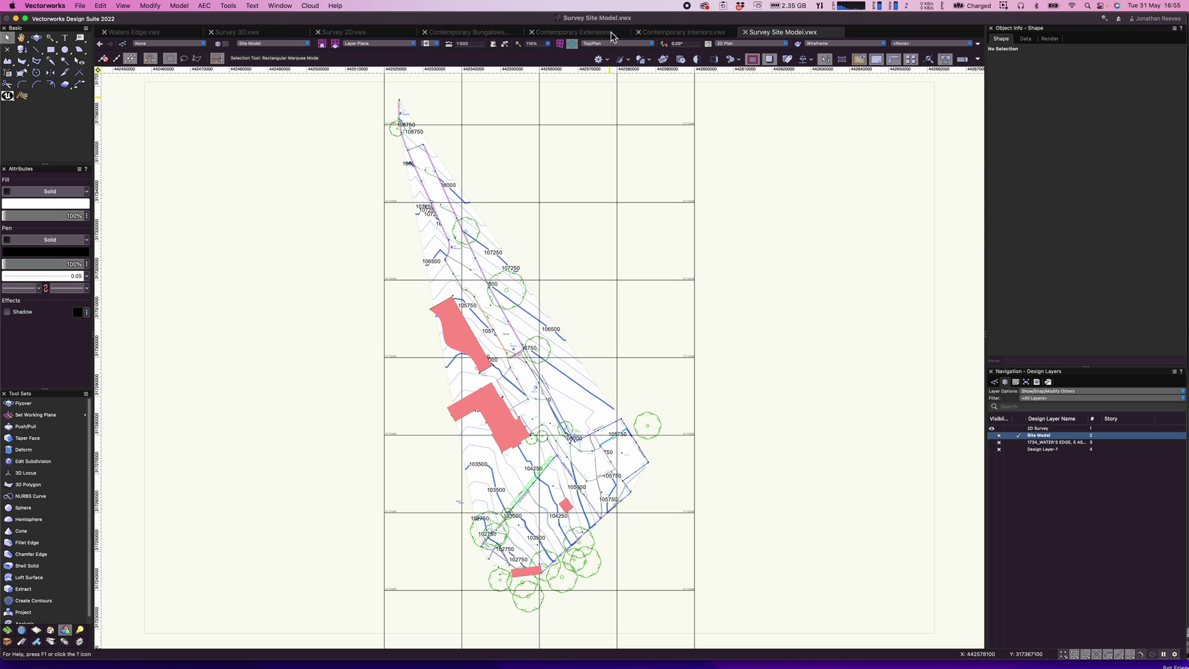
Step: Switch to the Contemporary Interiors.vwx document and zoom in slightly on its photos
click(674, 33)
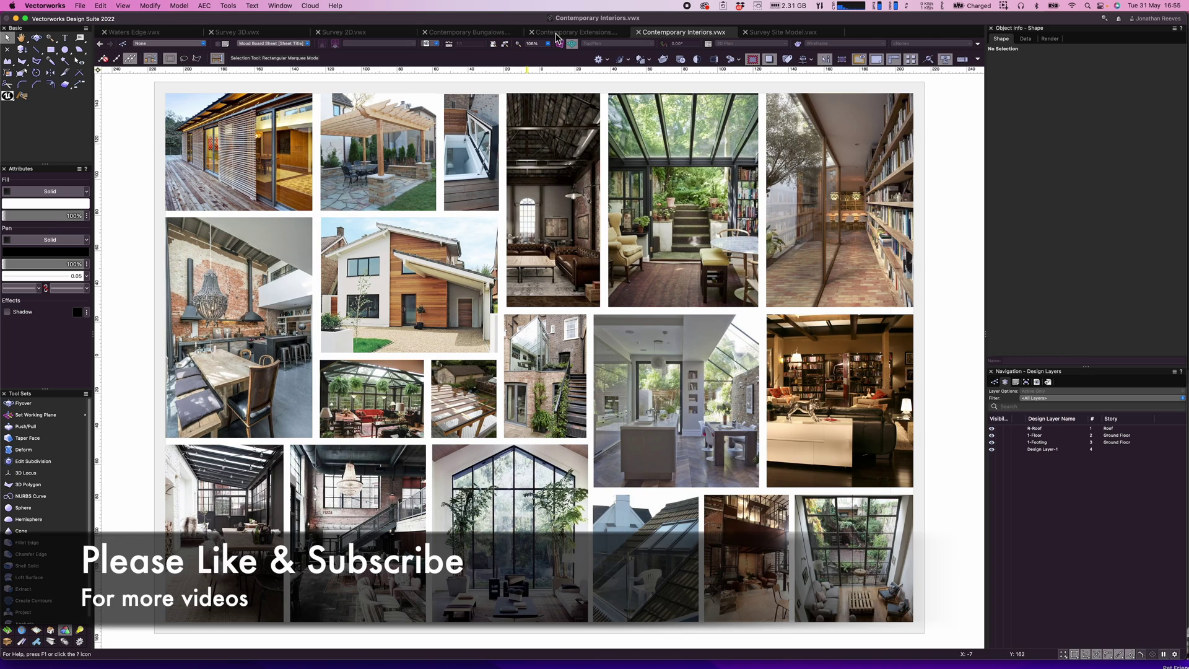
scroll(577, 248, up, 2)
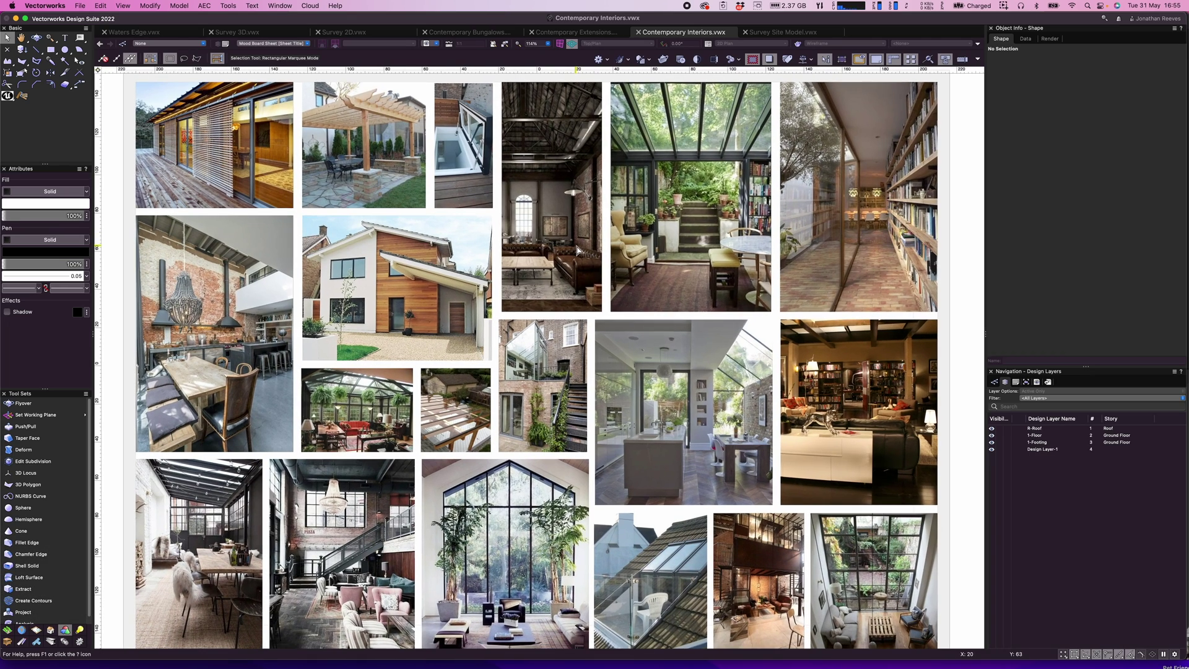